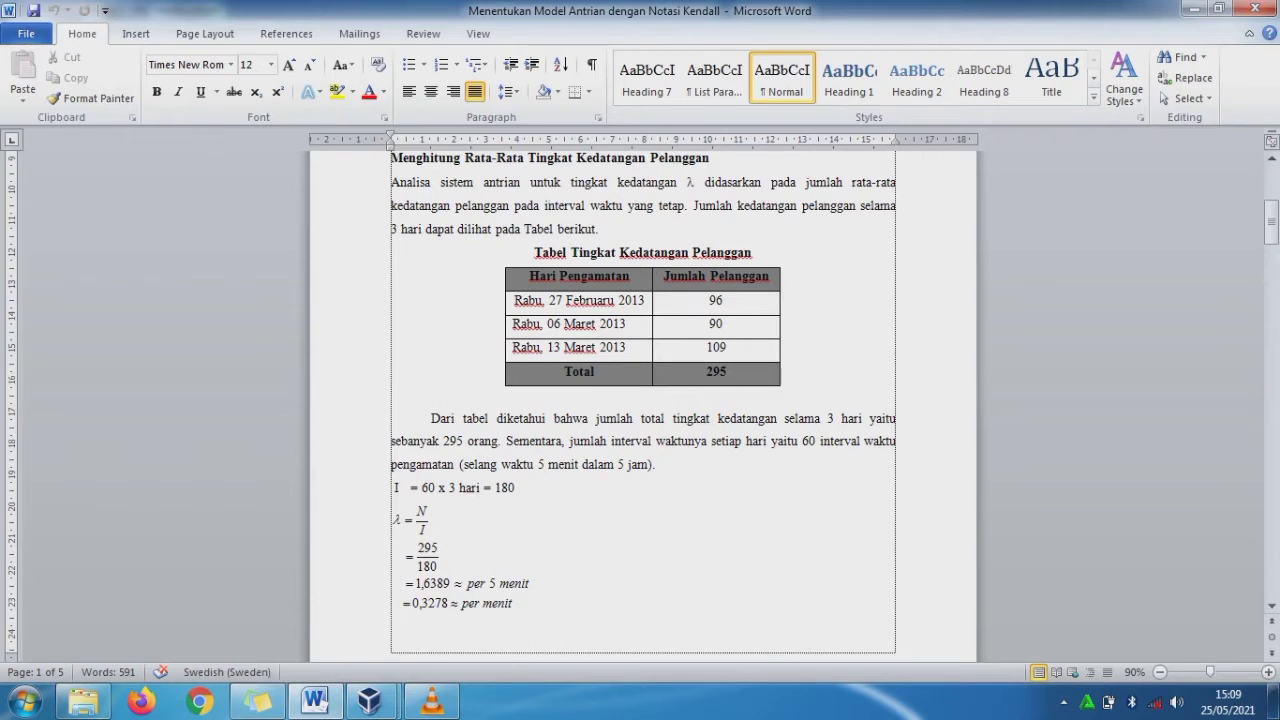
# - Examine the average customer arrival section, from the three-day customer table to the λ calculation, dismissing the Windows color scheme prompt
pyautogui.hotkey('ctrl', 'shift', 'Right')
pyautogui.hotkey('ctrl', 'shift', 'Right')
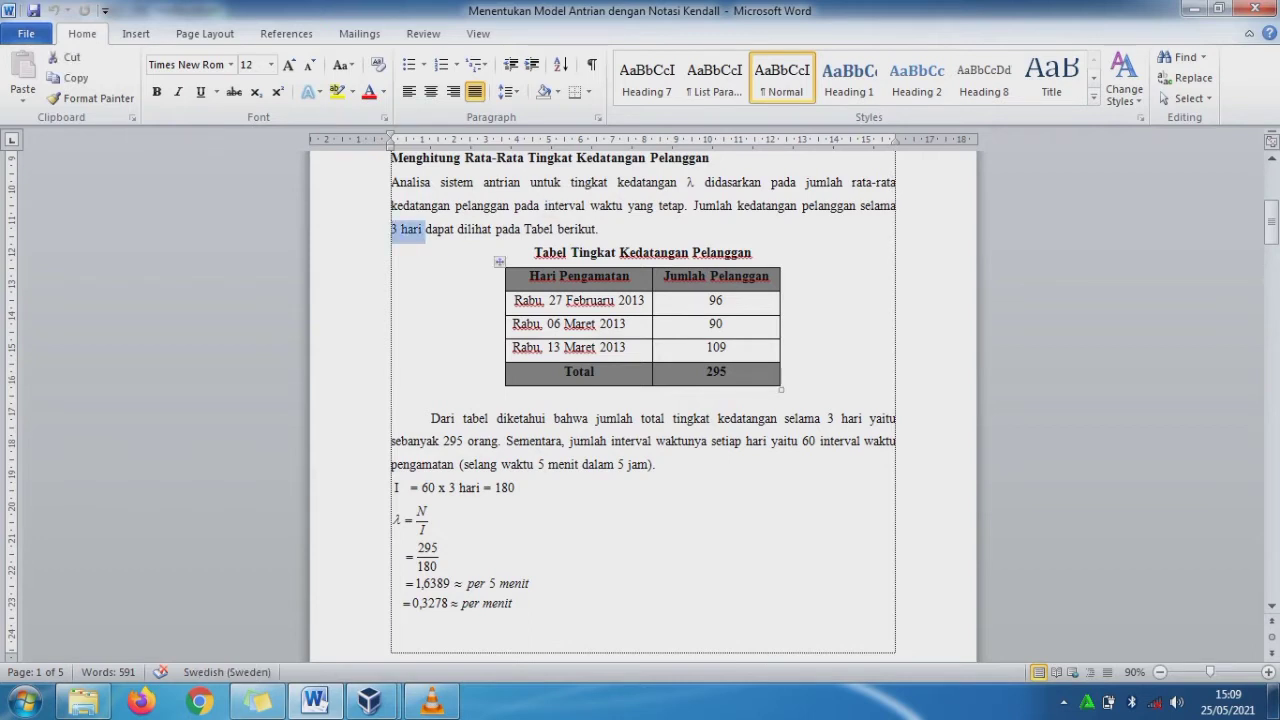
pyautogui.moveTo(514, 300); pyautogui.dragTo(762, 374)
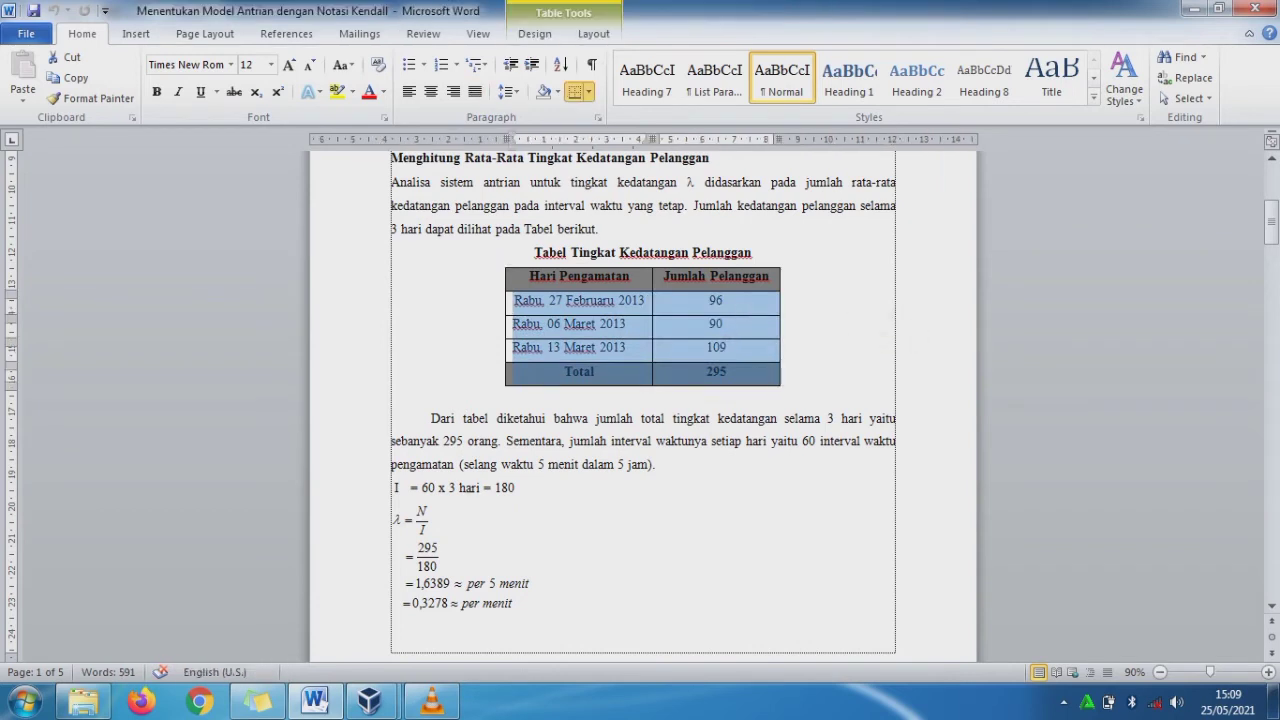
pyautogui.moveTo(431, 418); pyautogui.dragTo(498, 441)
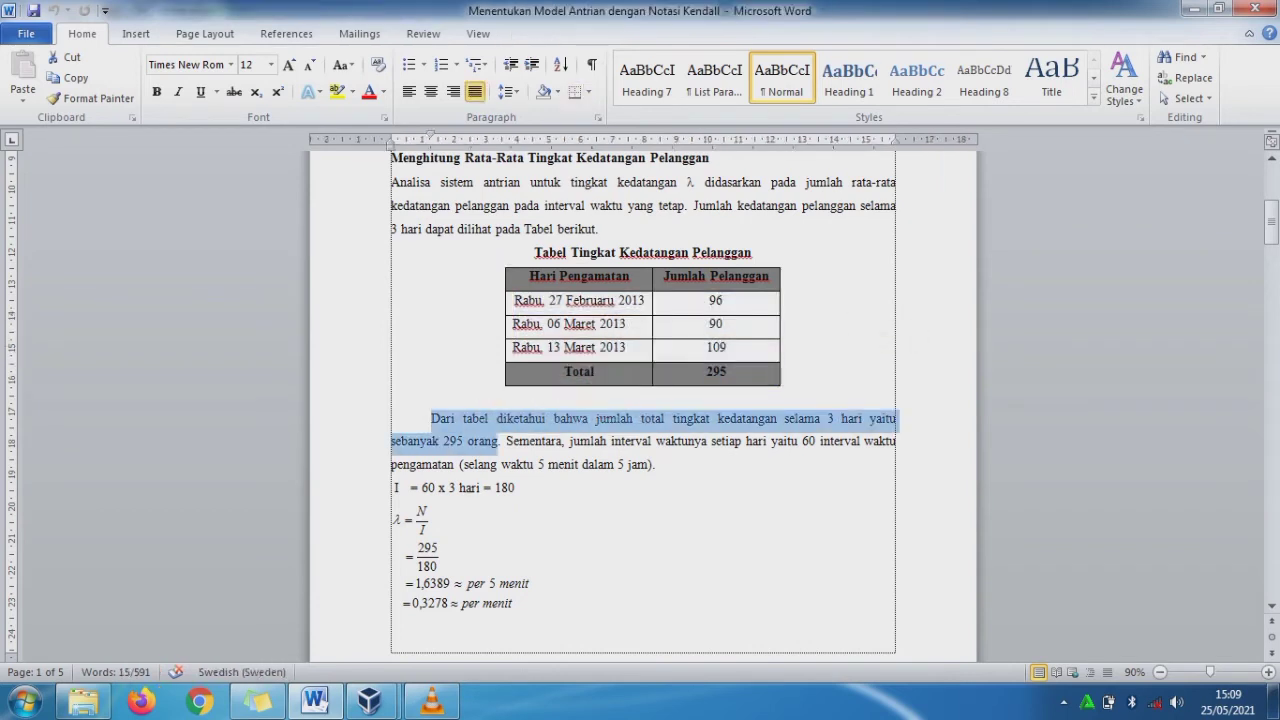
pyautogui.click(810, 440)
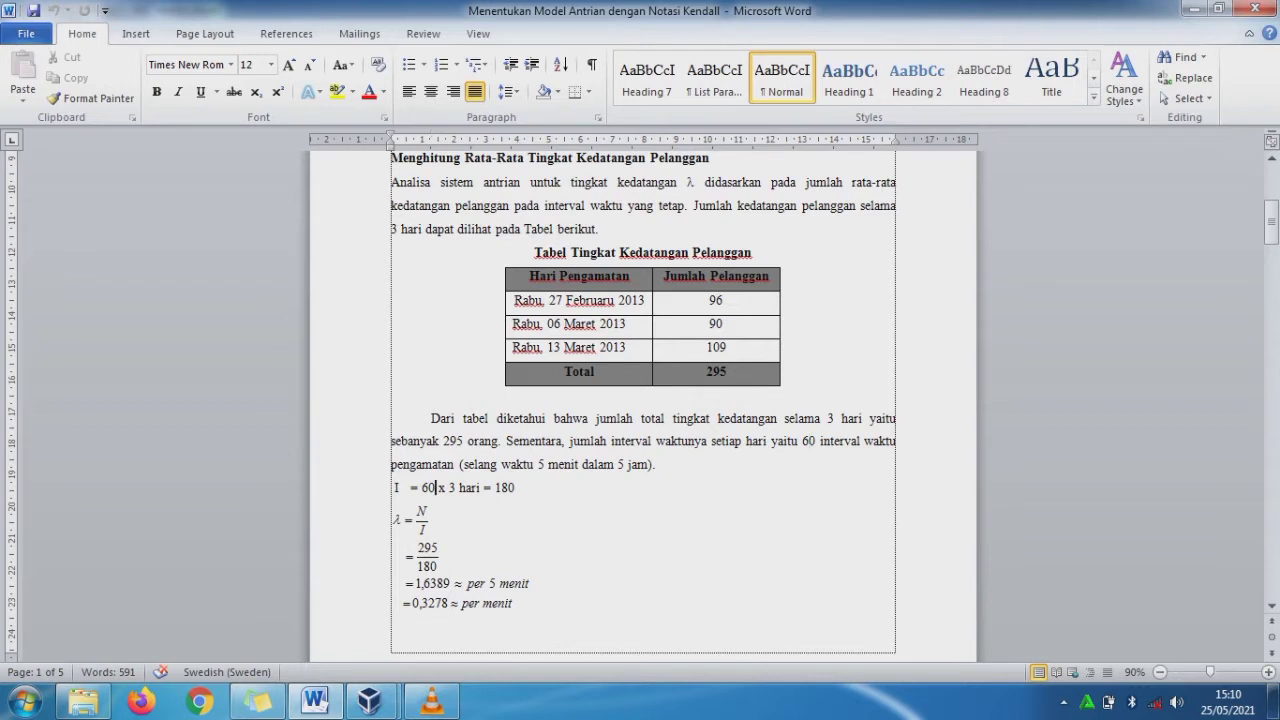
pyautogui.click(455, 558)
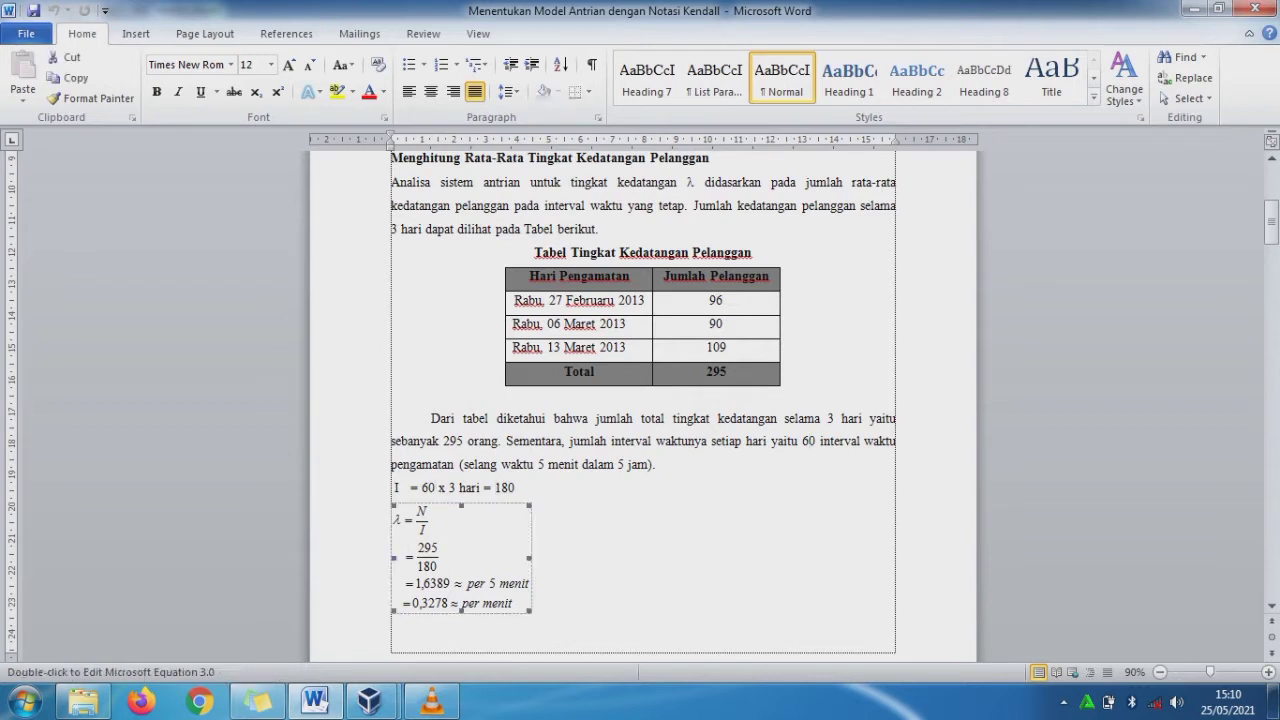
pyautogui.click(516, 488)
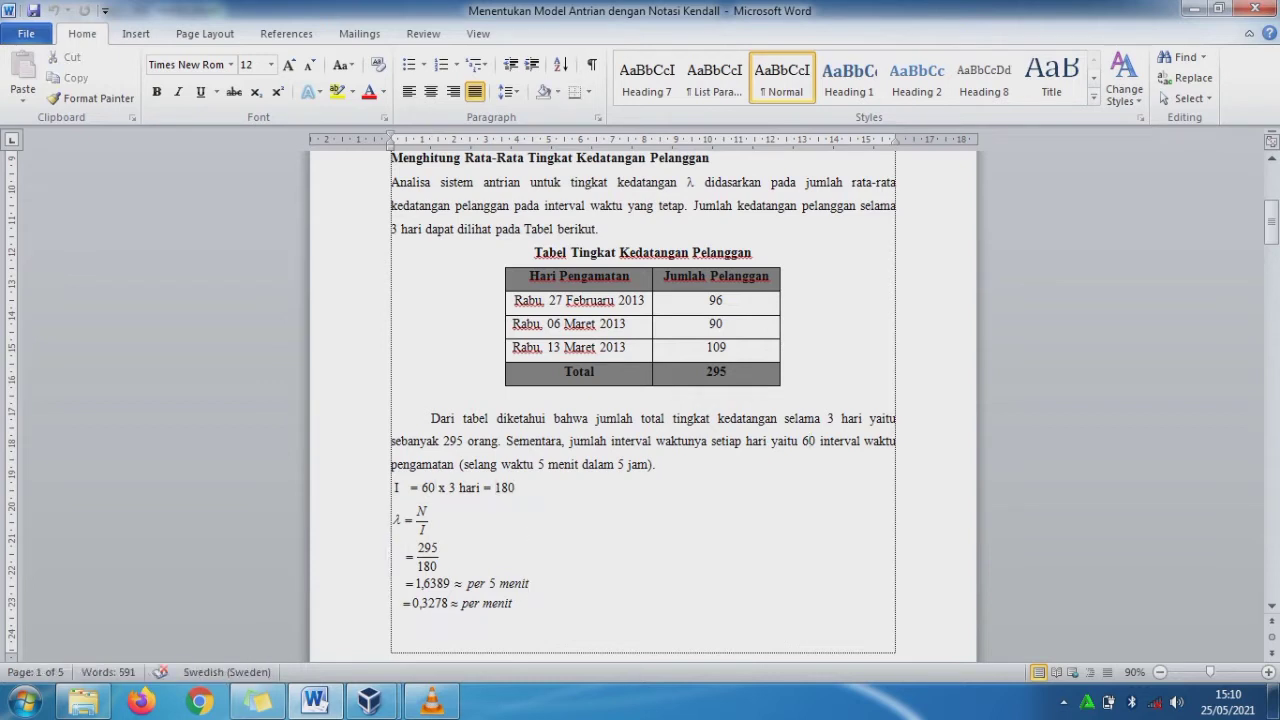
pyautogui.click(461, 558)
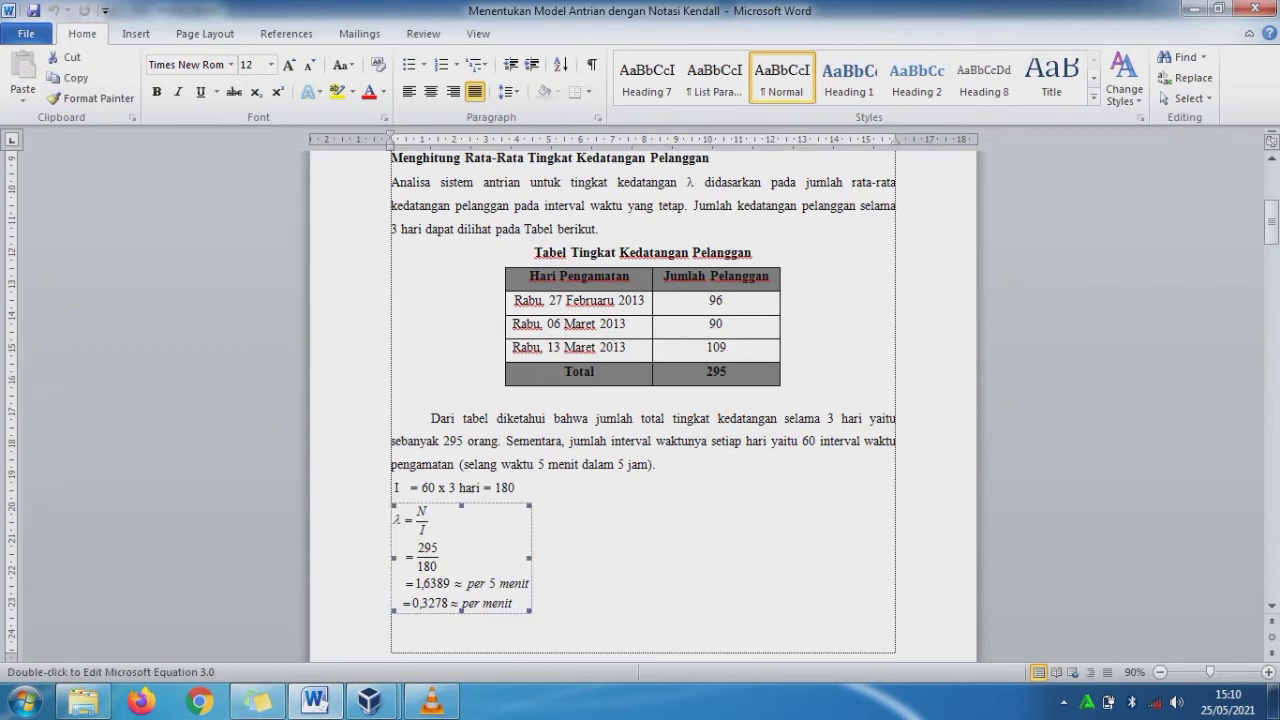
pyautogui.click(533, 607)
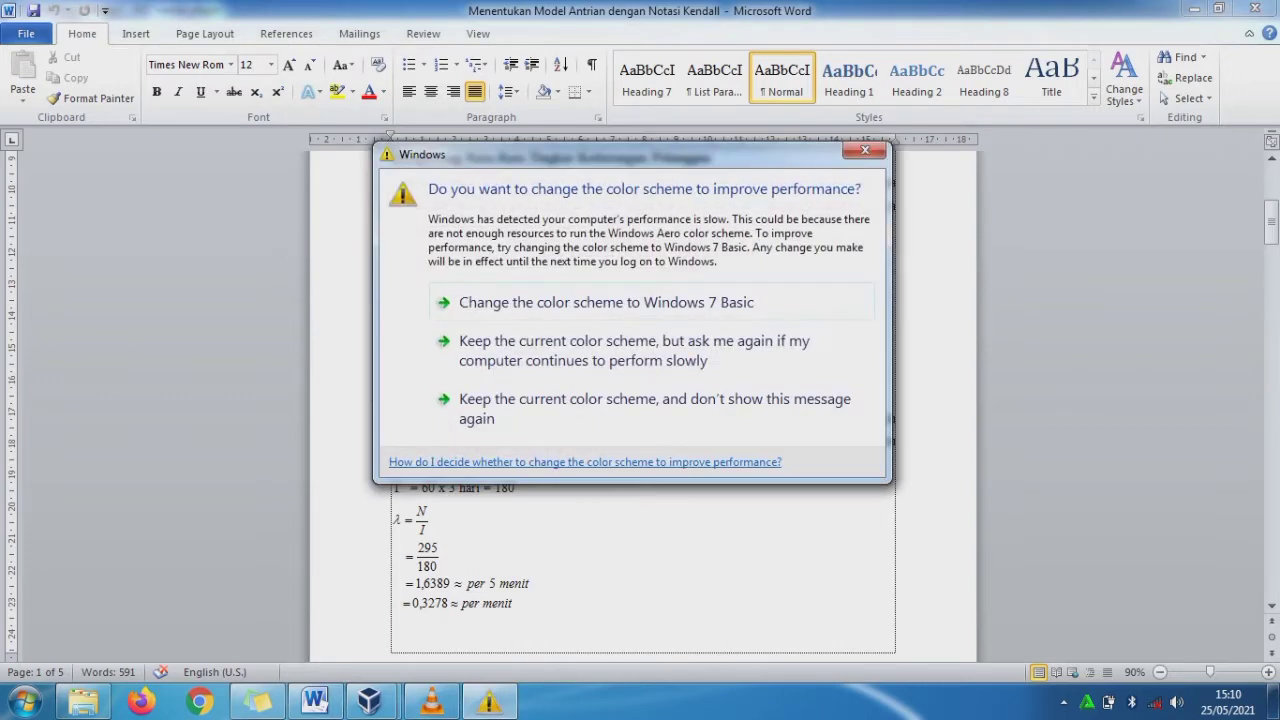
pyautogui.click(864, 150)
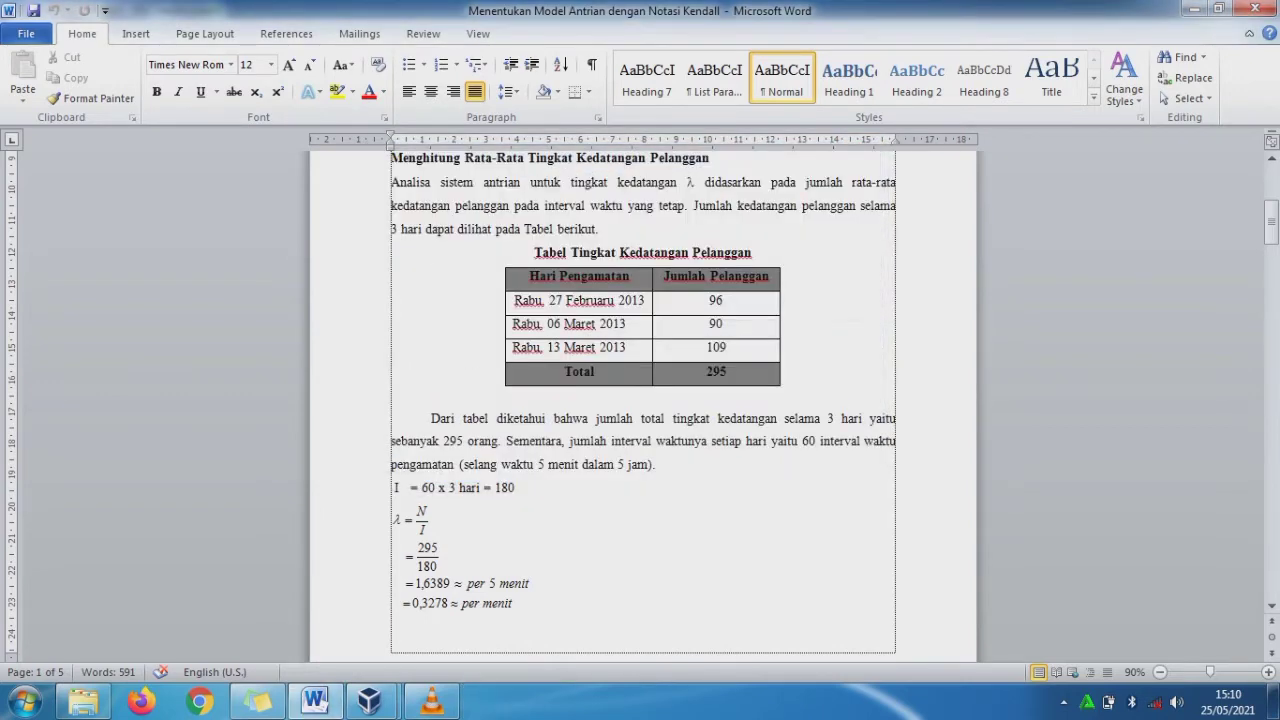
pyautogui.click(393, 605)
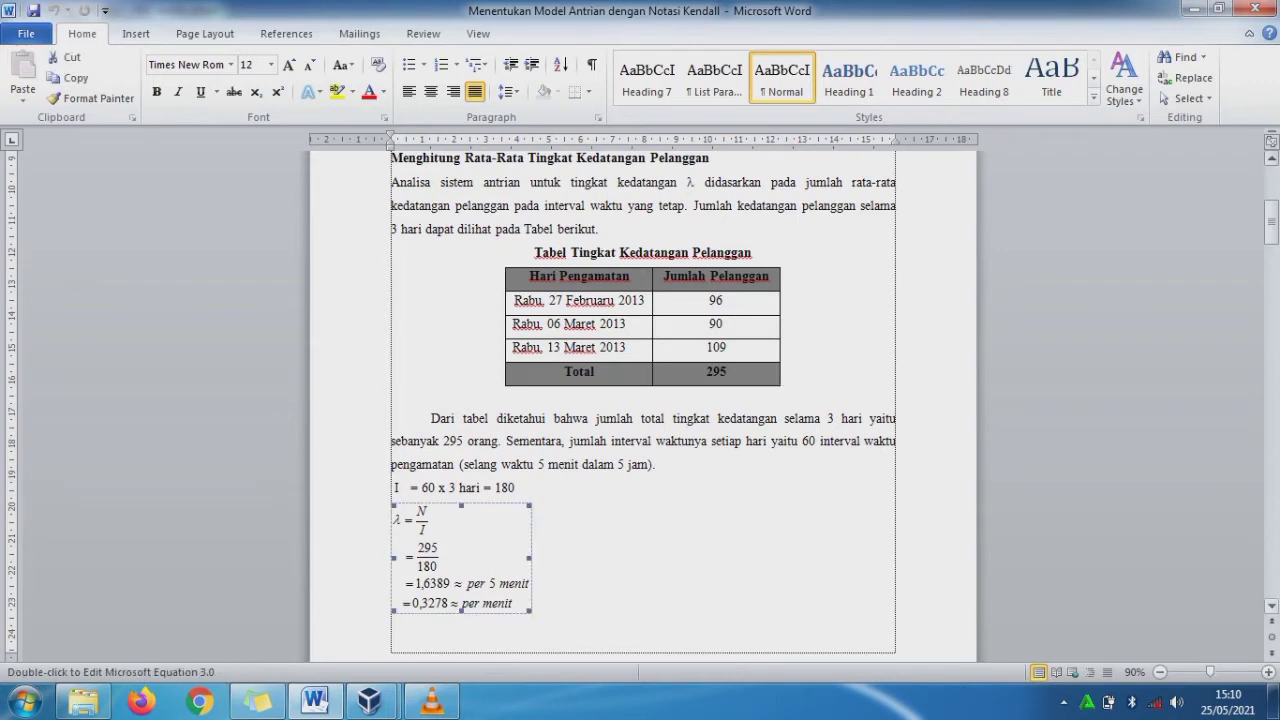
# - Examine the average service rate section, covering the daily averages in the table, the three-day mean calculation and the service rate calculation
pyautogui.scroll(-6, 642, 400)
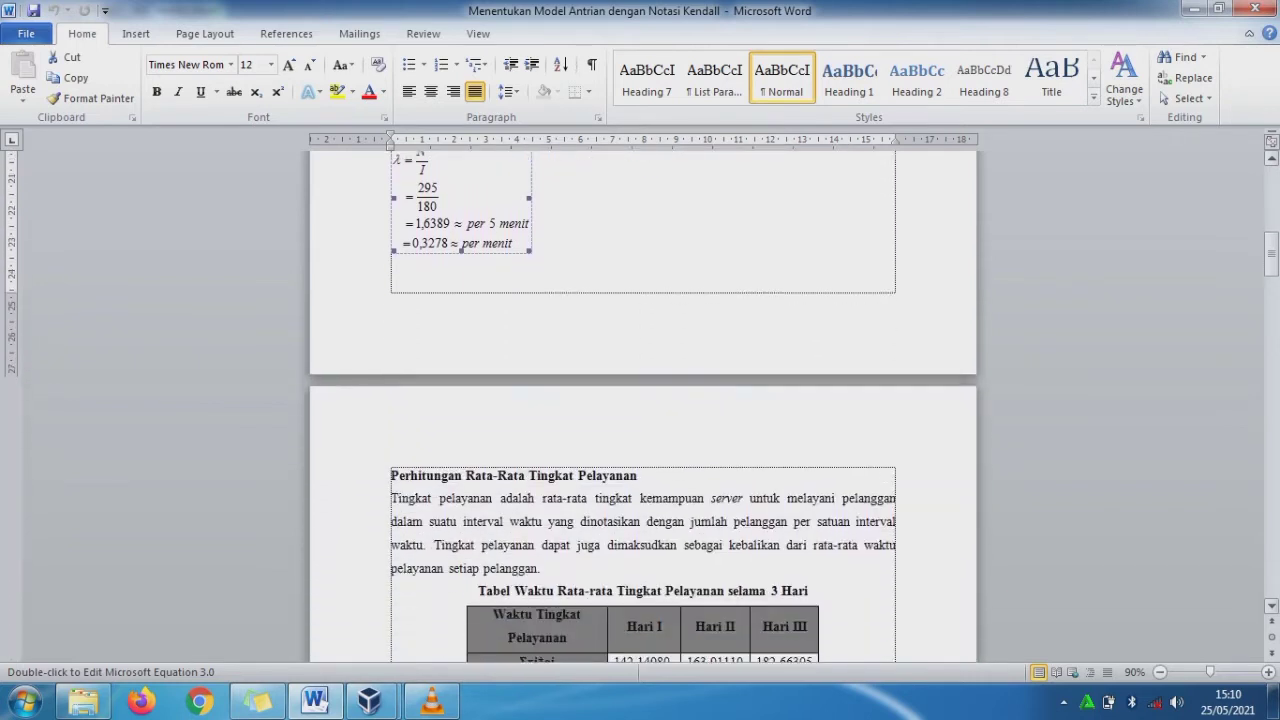
pyautogui.scroll(-3, 642, 400)
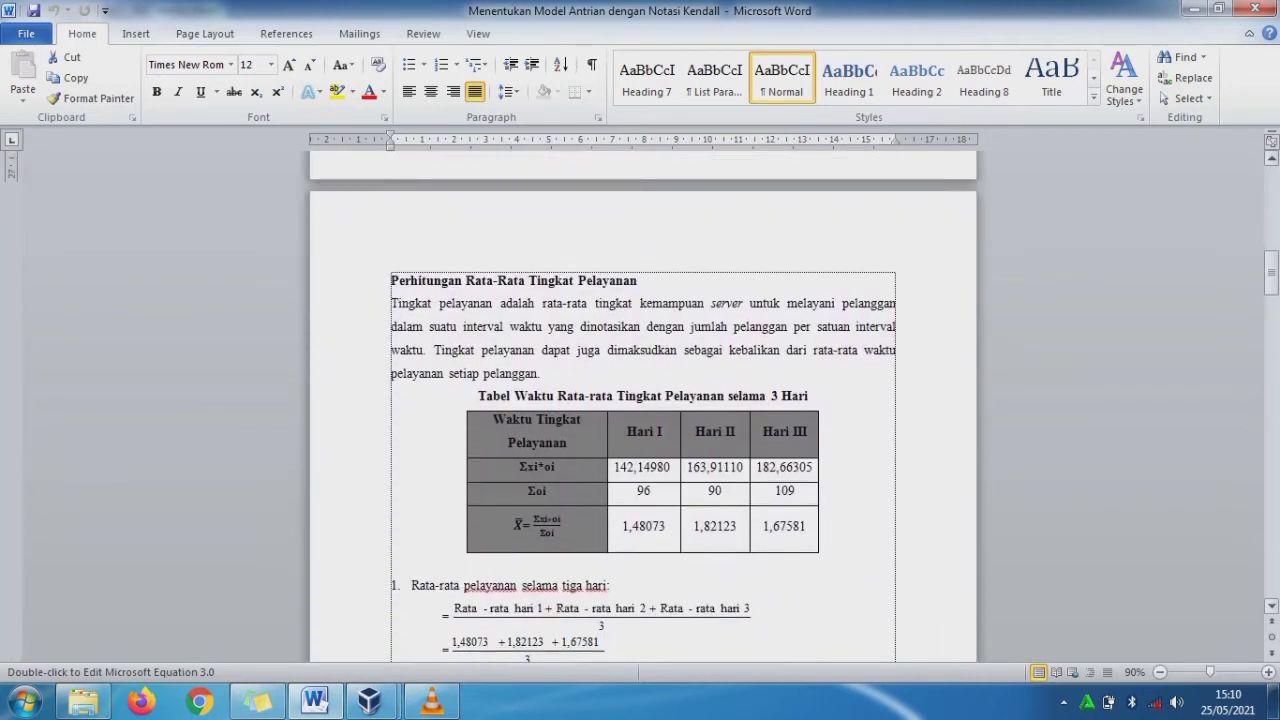
pyautogui.scroll(-2, 642, 400)
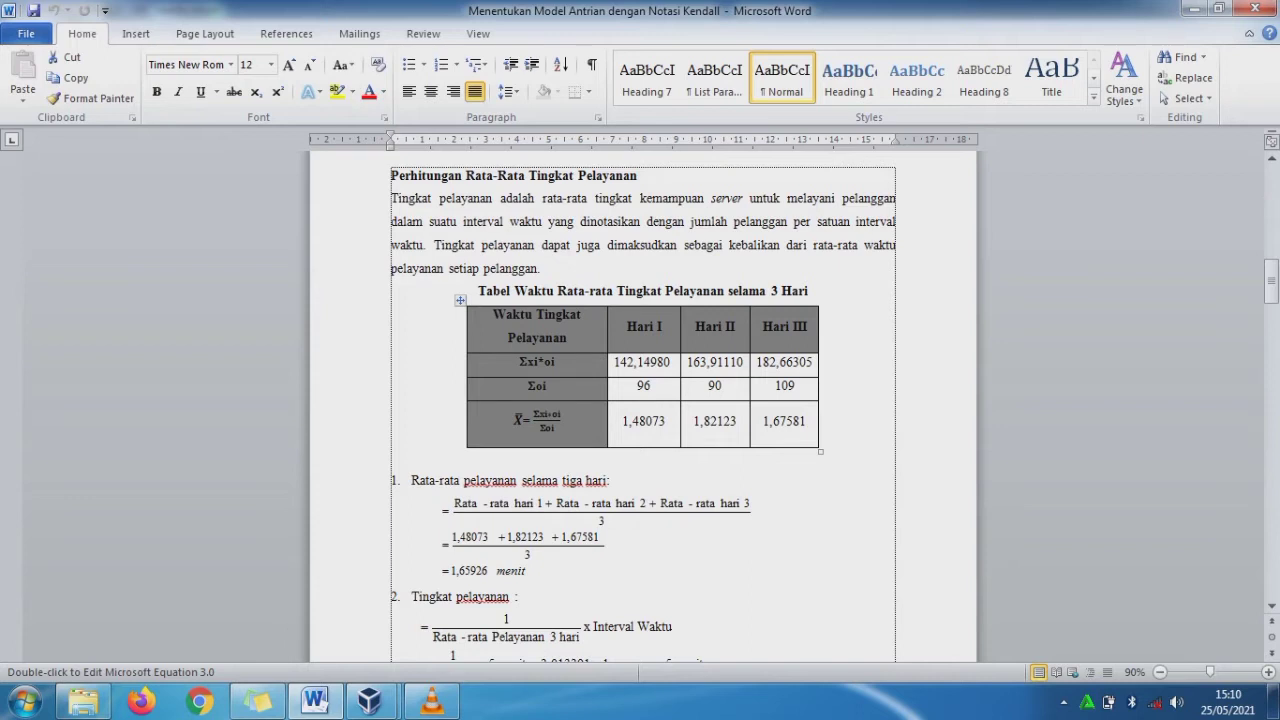
pyautogui.doubleClick(643, 421)
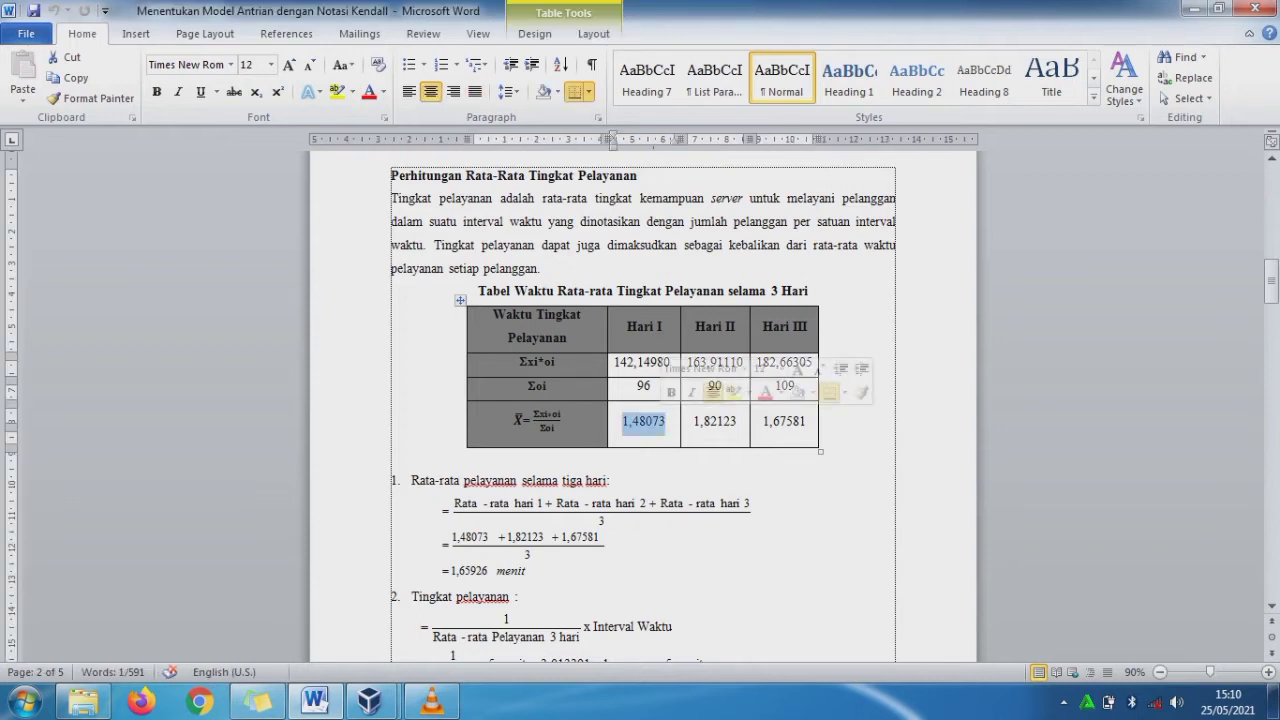
pyautogui.click(693, 421)
pyautogui.doubleClick(693, 421)
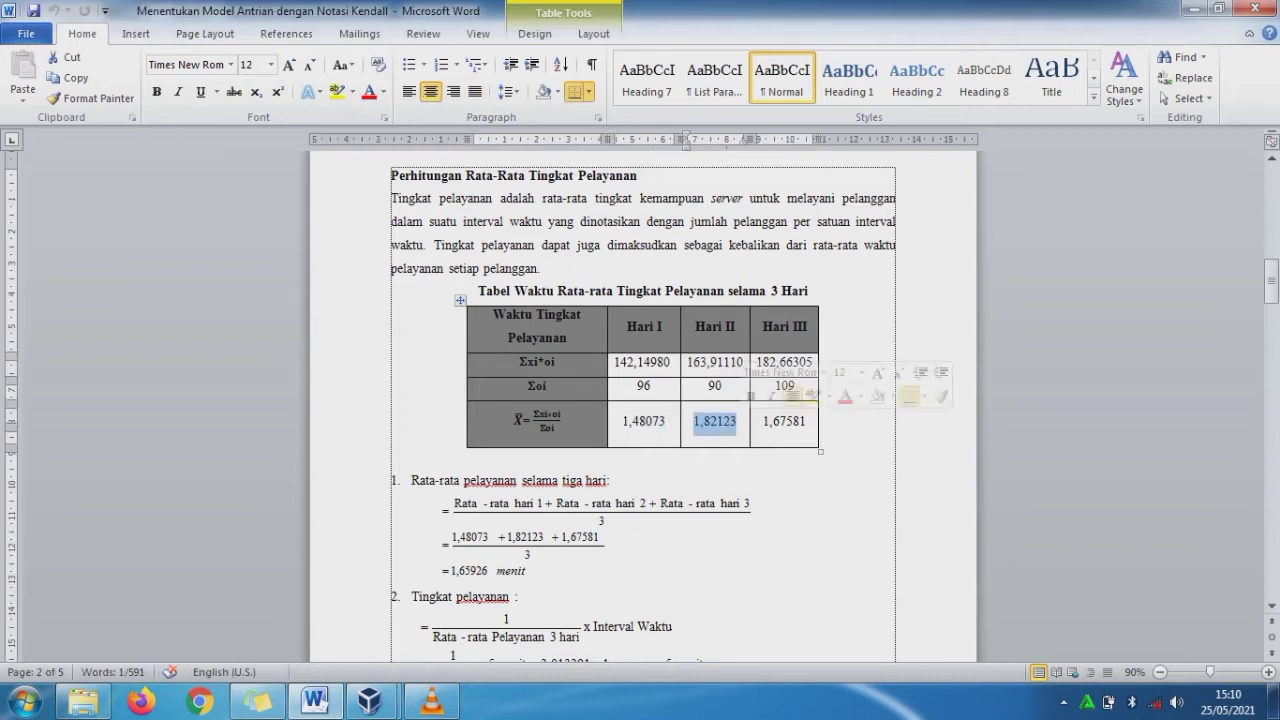
pyautogui.doubleClick(763, 421)
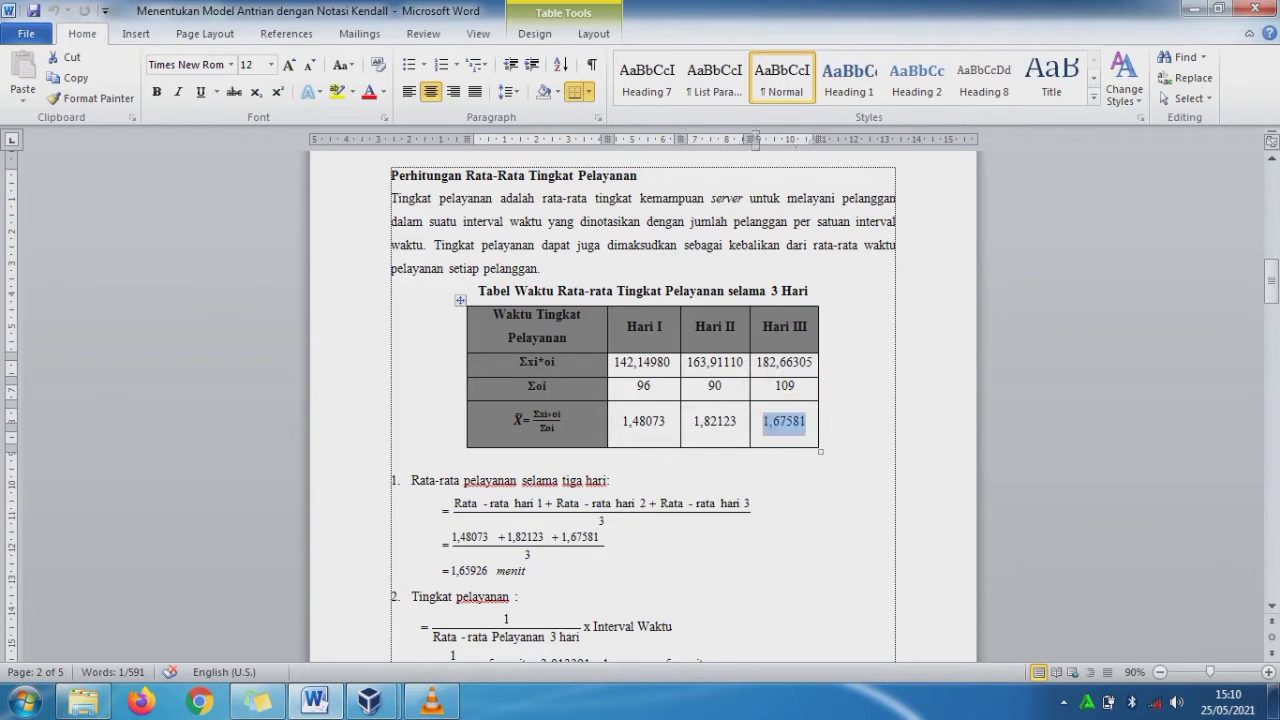
pyautogui.click(560, 538)
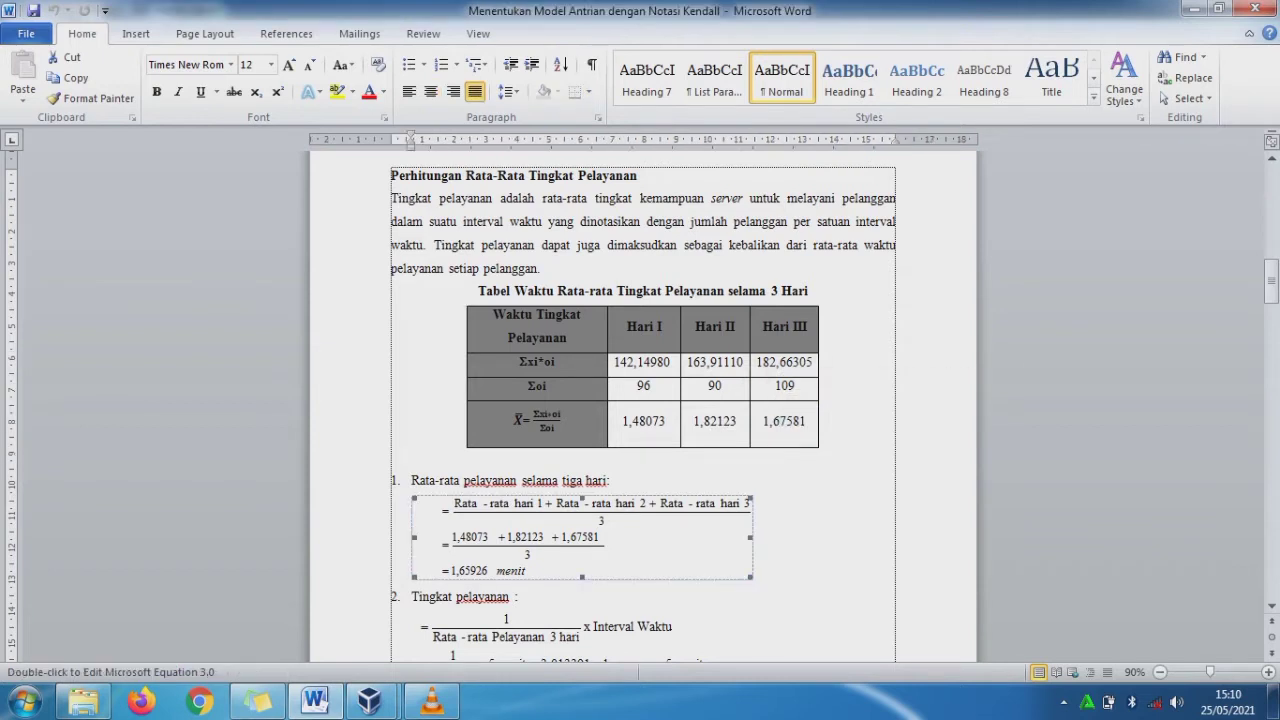
pyautogui.scroll(-3, 640, 400)
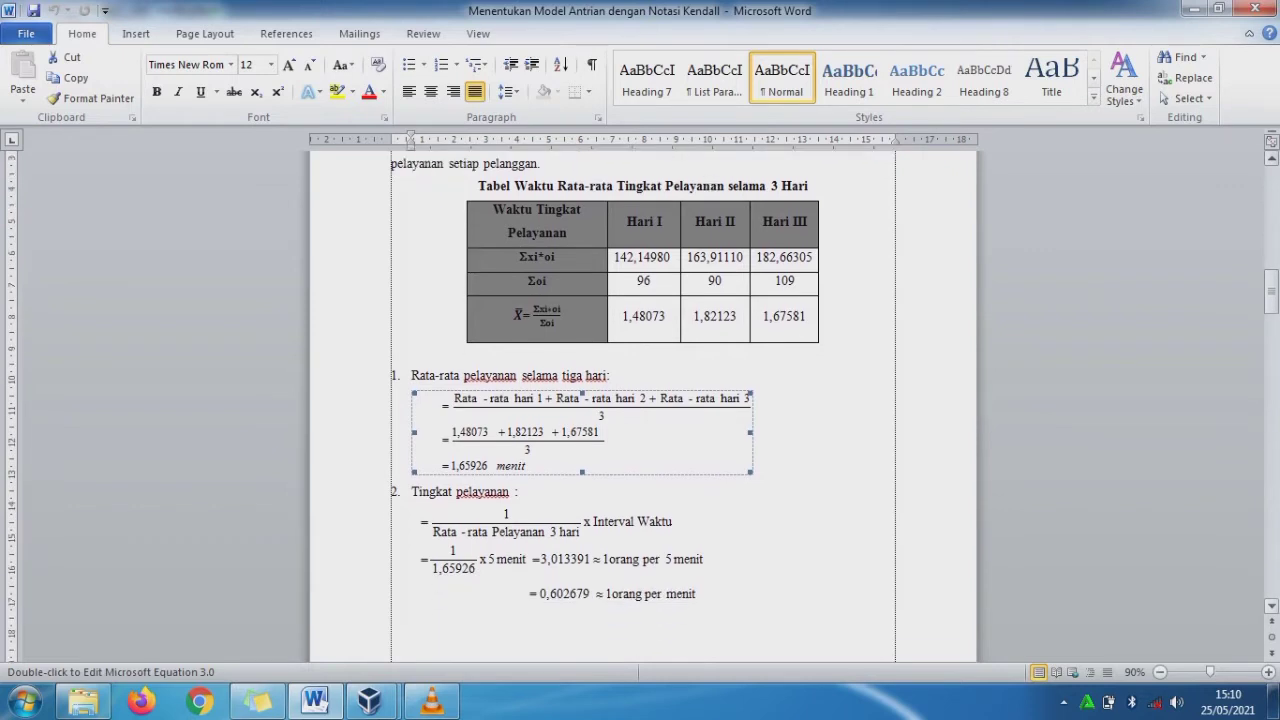
pyautogui.scroll(-1, 640, 400)
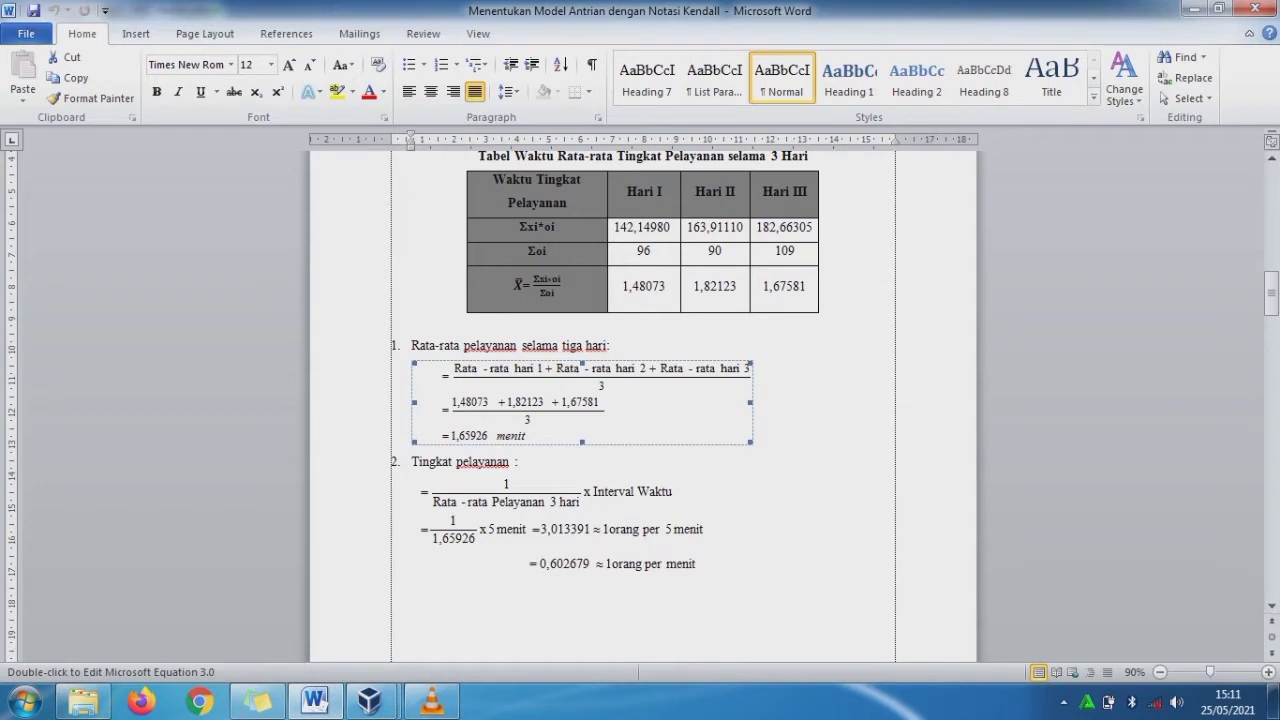
pyautogui.click(711, 541)
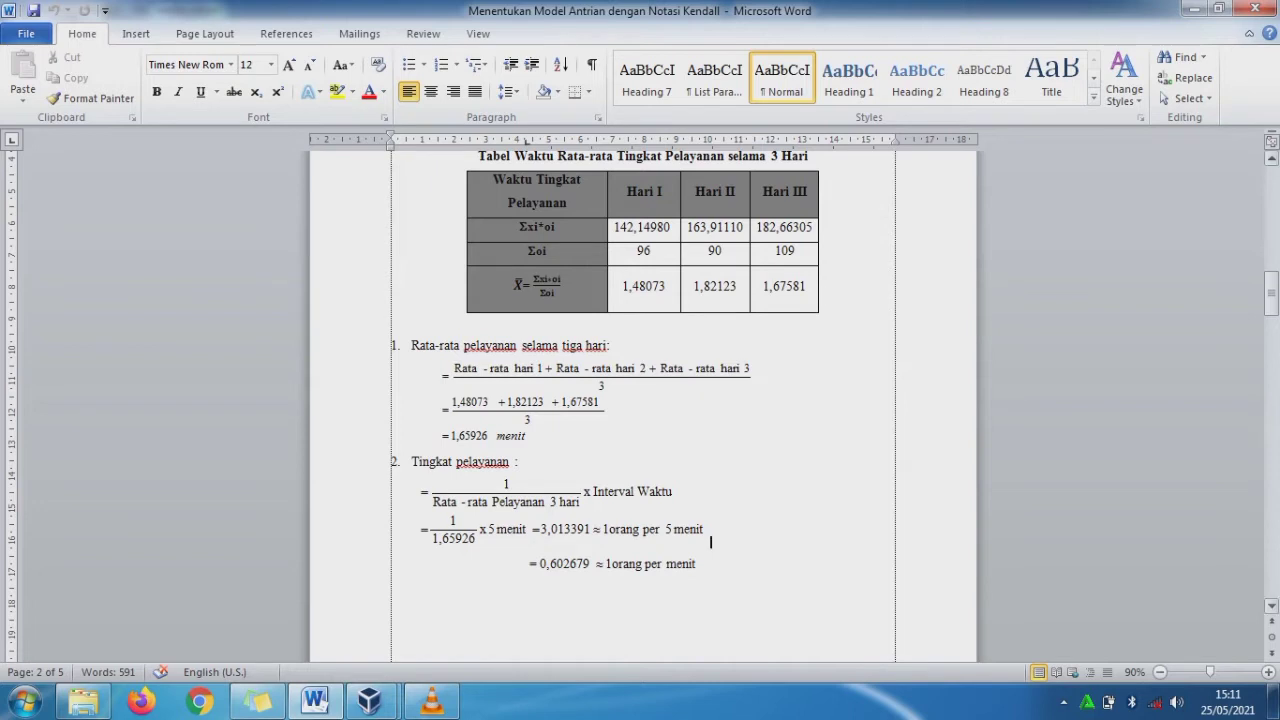
pyautogui.scroll(-1, 640, 400)
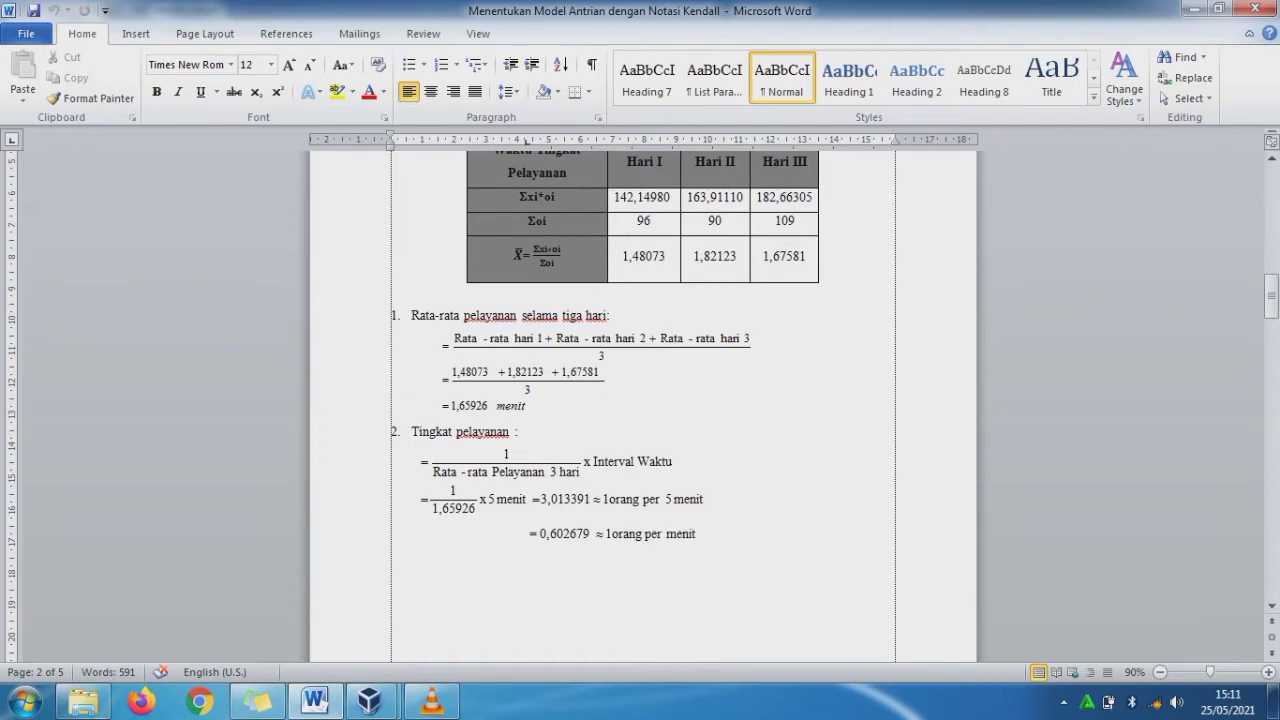
# - Return to the document's beginning and highlight both parts of the Kendall notation, M/M/2 and FIFO/5/∞
pyautogui.moveTo(1271, 299); pyautogui.dragTo(1271, 187)
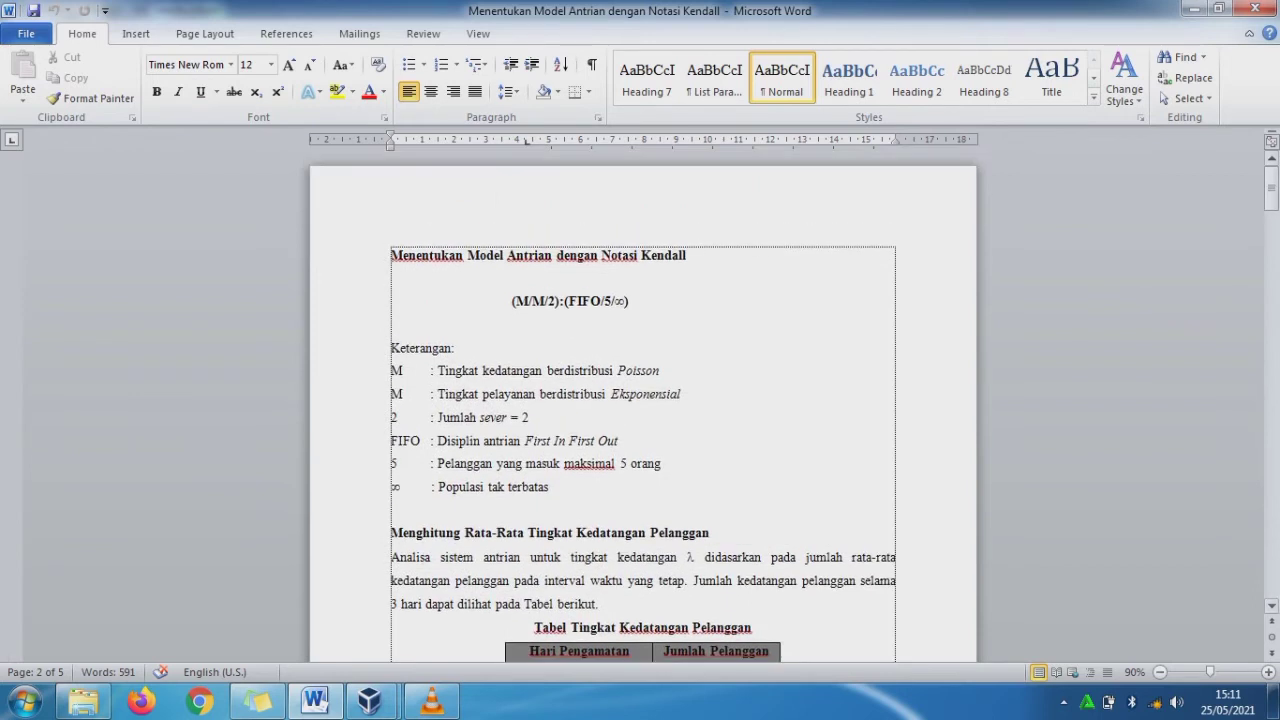
pyautogui.moveTo(557, 300); pyautogui.dragTo(516, 300)
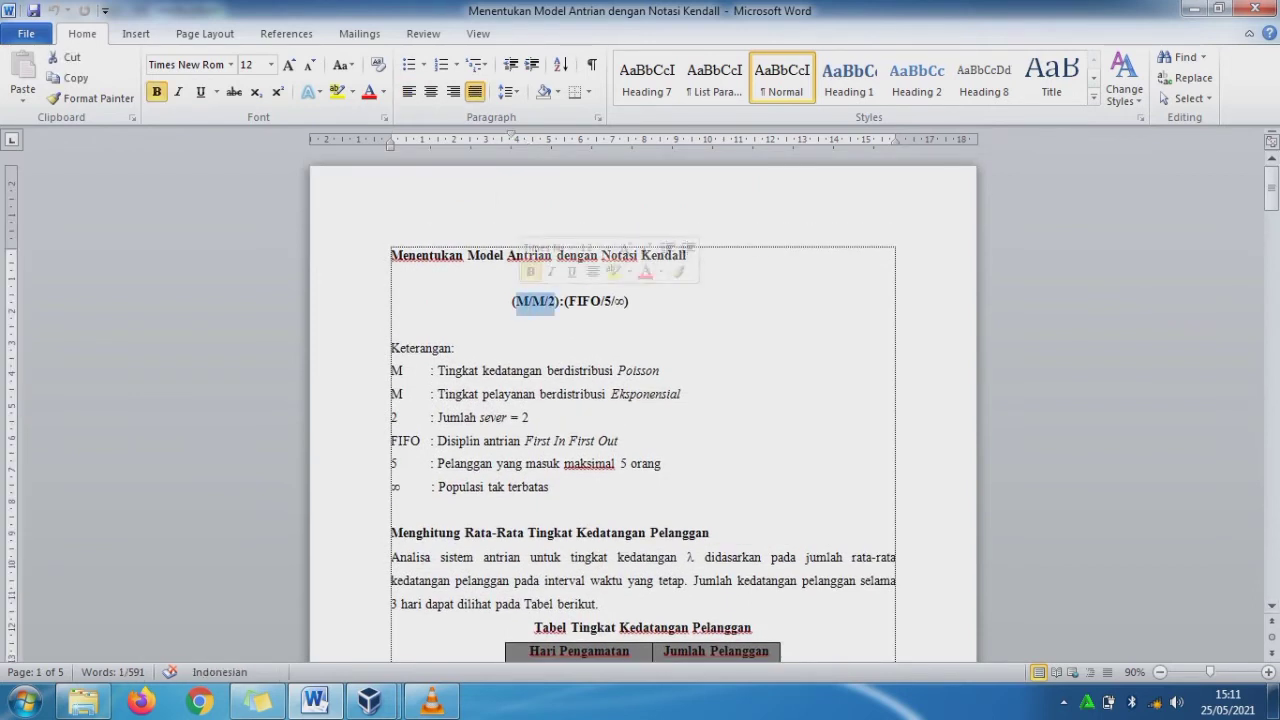
pyautogui.moveTo(568, 300); pyautogui.dragTo(624, 301)
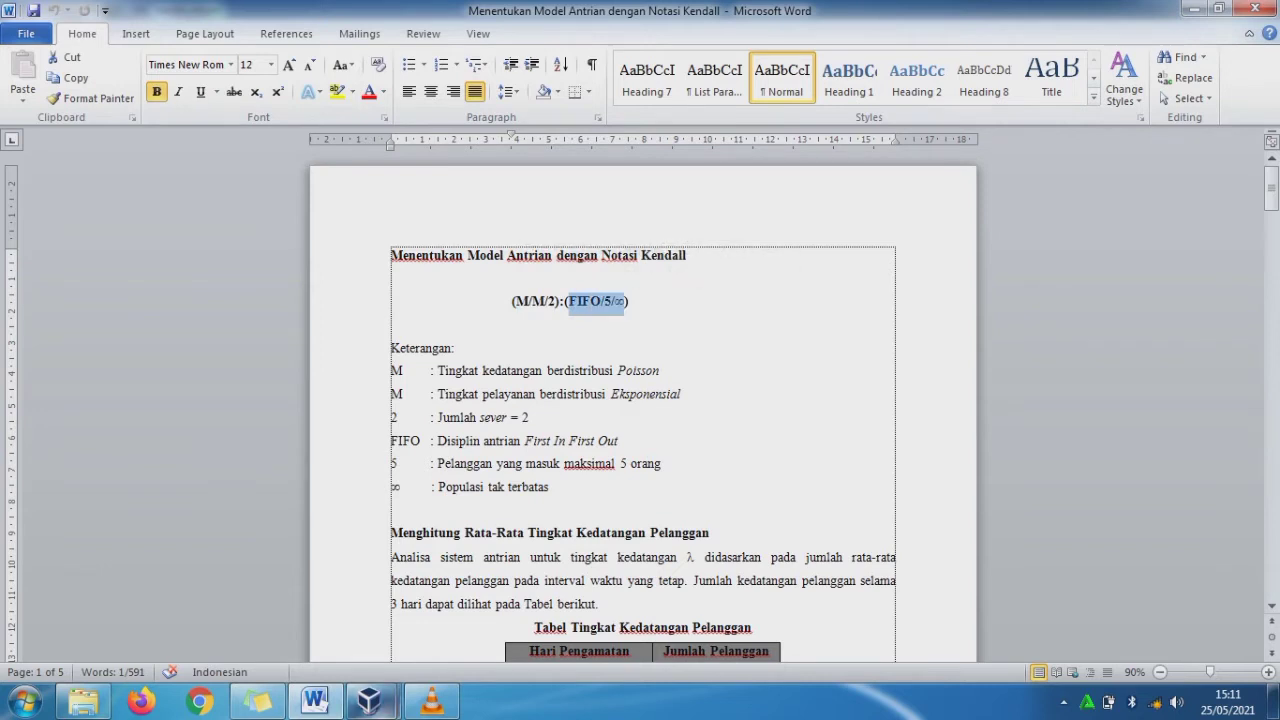
# - Switch to the running XP virtual machine in Oracle VM VirtualBox
pyautogui.click(369, 702)
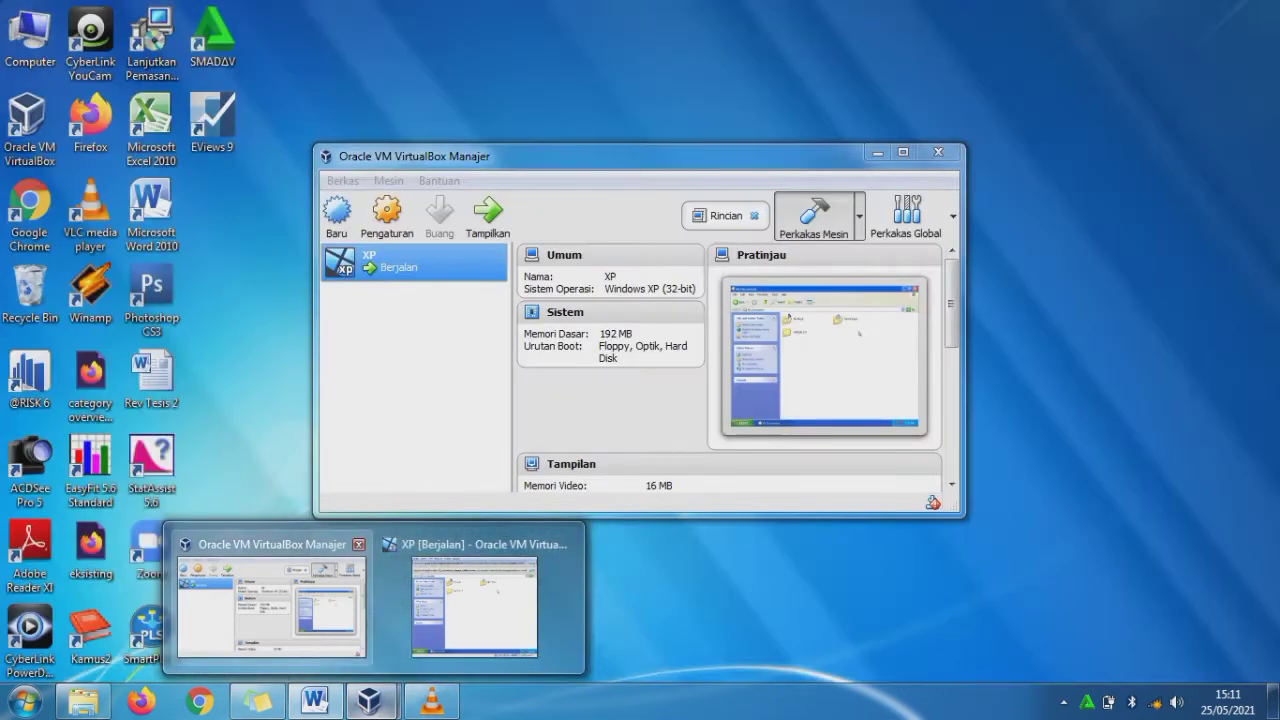
pyautogui.click(272, 605)
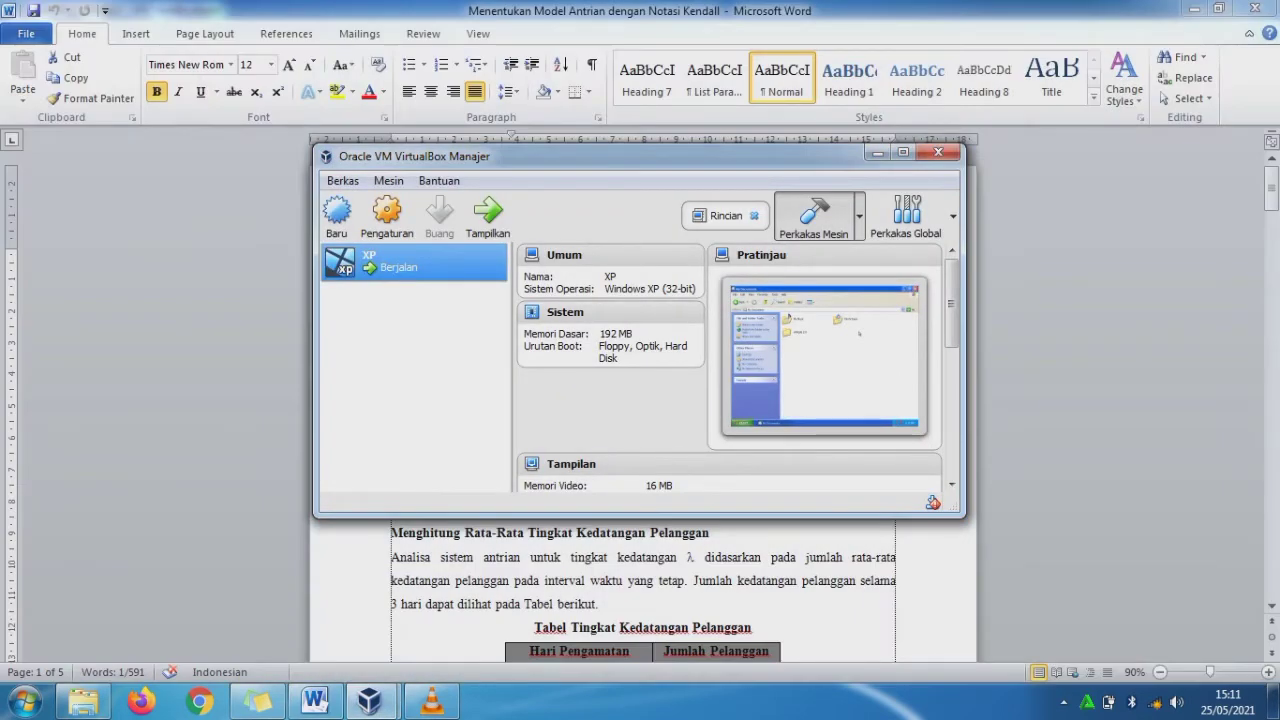
pyautogui.moveTo(370, 702)
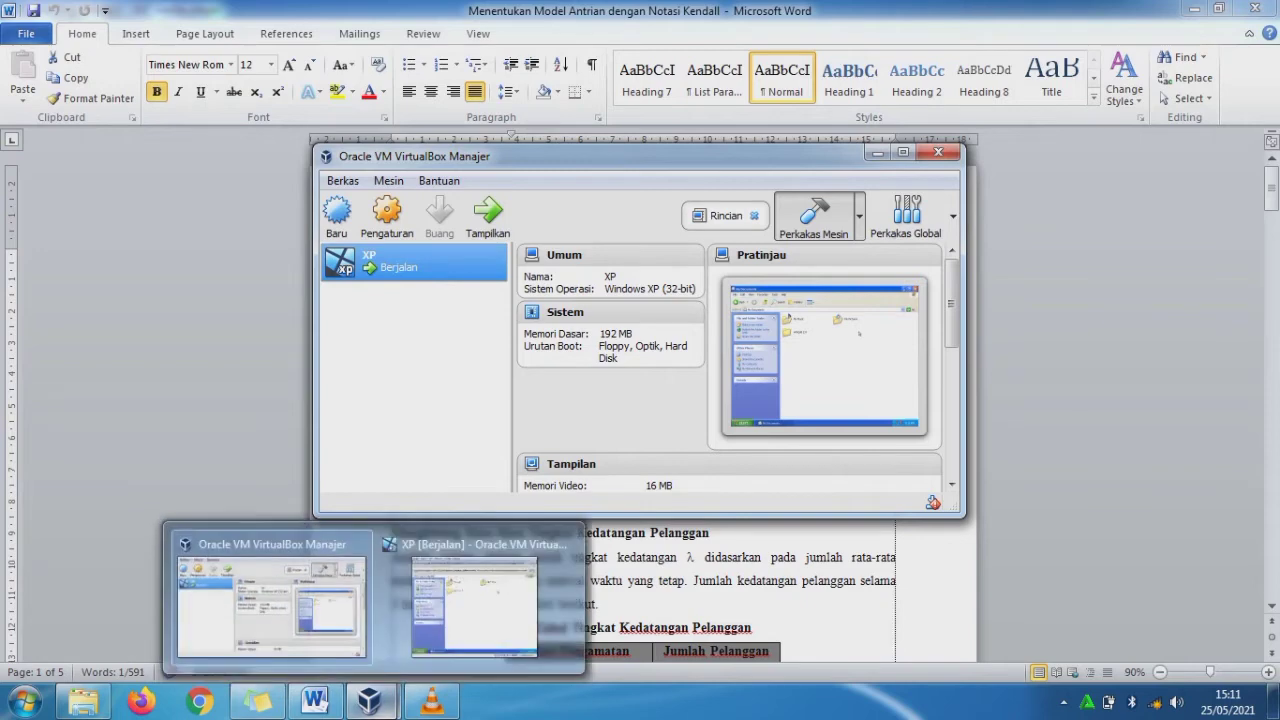
pyautogui.click(474, 600)
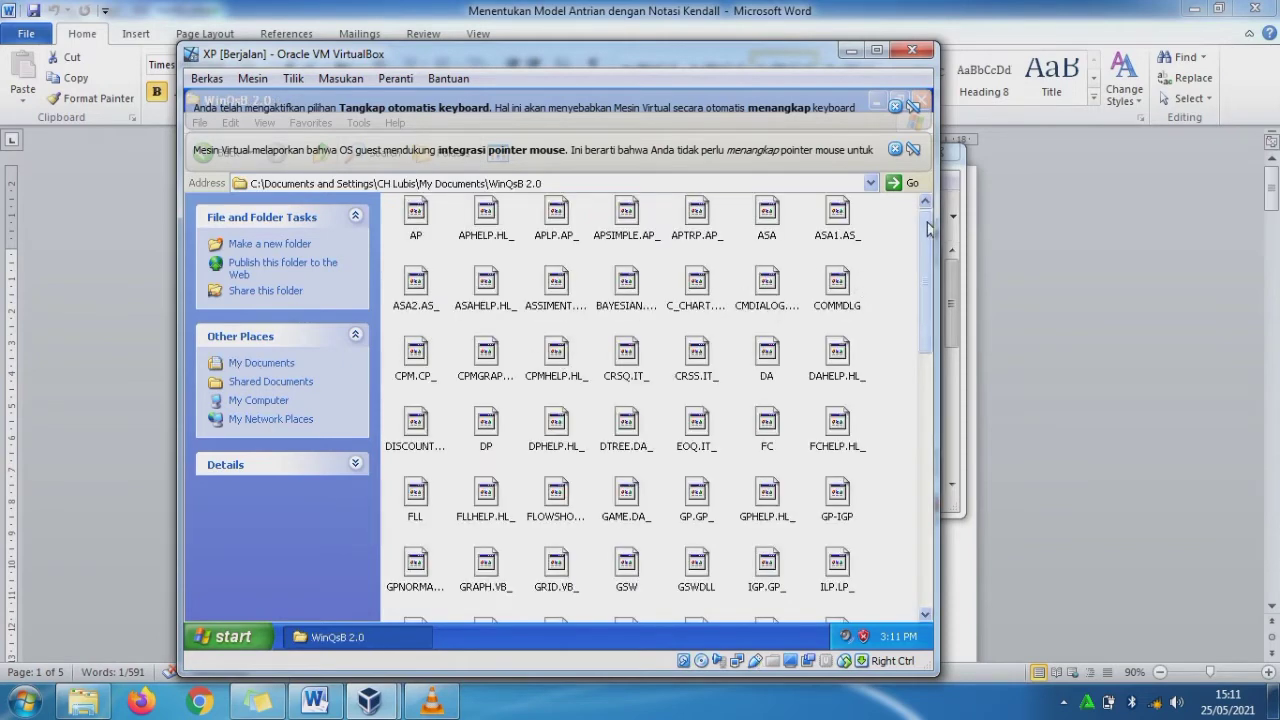
# - Run SETUP from the WinQsB 2.0 folder and install WinQSB to C:\WinQSB, keeping the prefilled user name and organization
pyautogui.moveTo(931, 228); pyautogui.dragTo(920, 480)
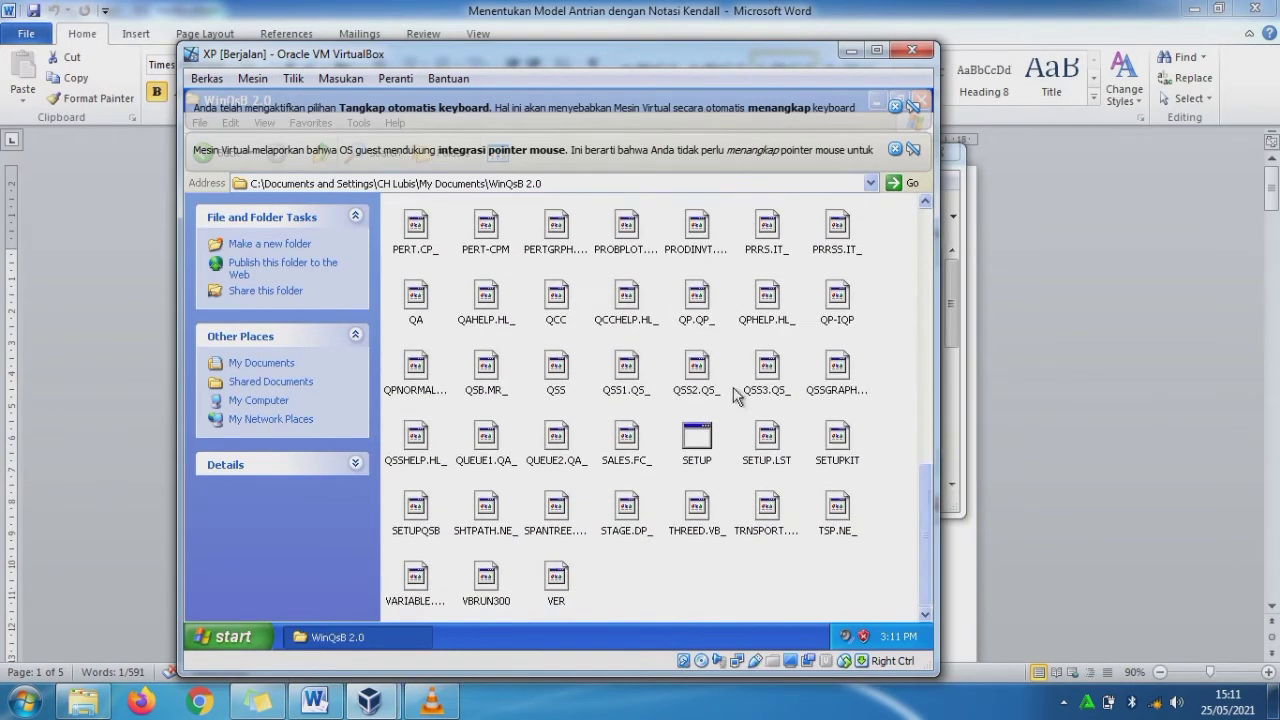
pyautogui.click(699, 438)
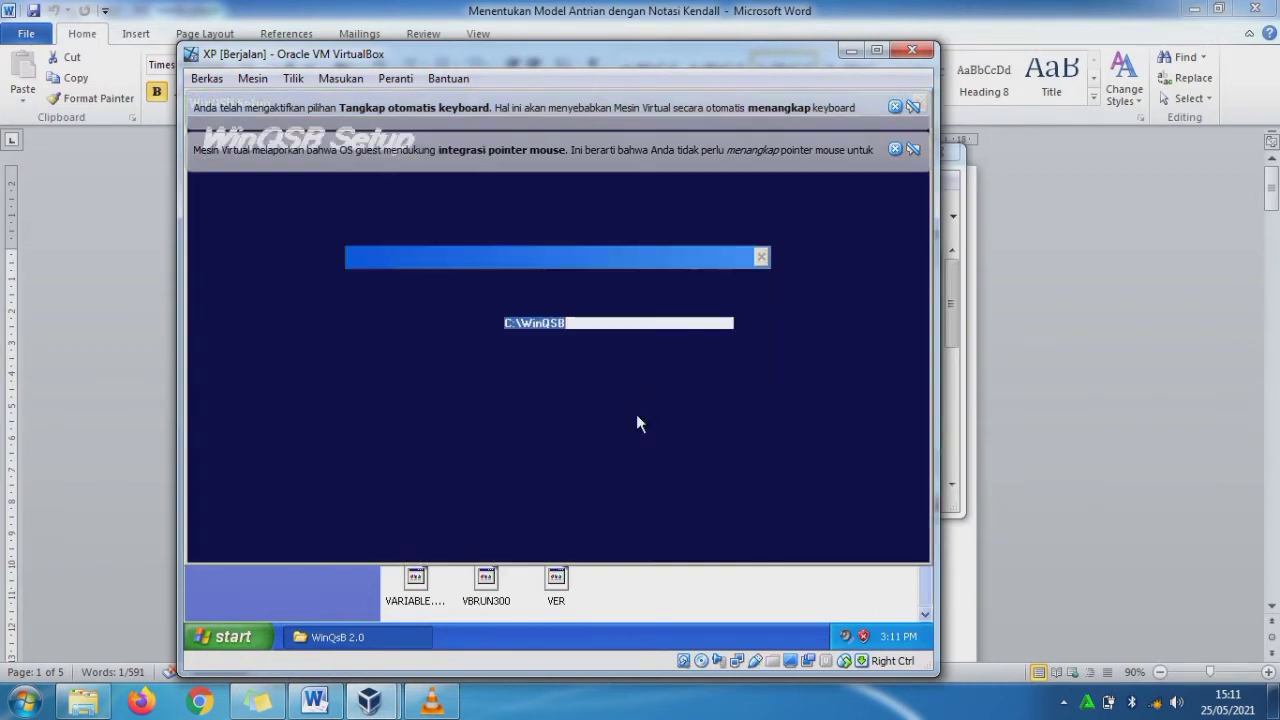
pyautogui.click(503, 388)
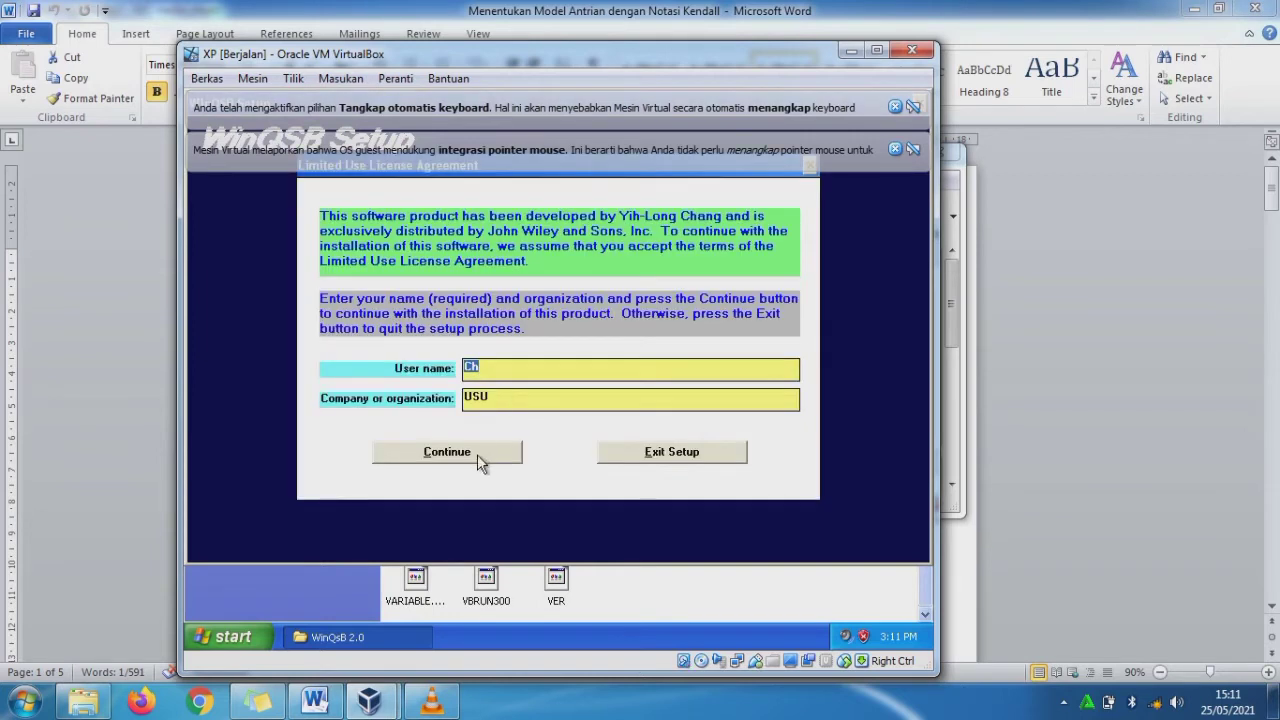
pyautogui.click(477, 454)
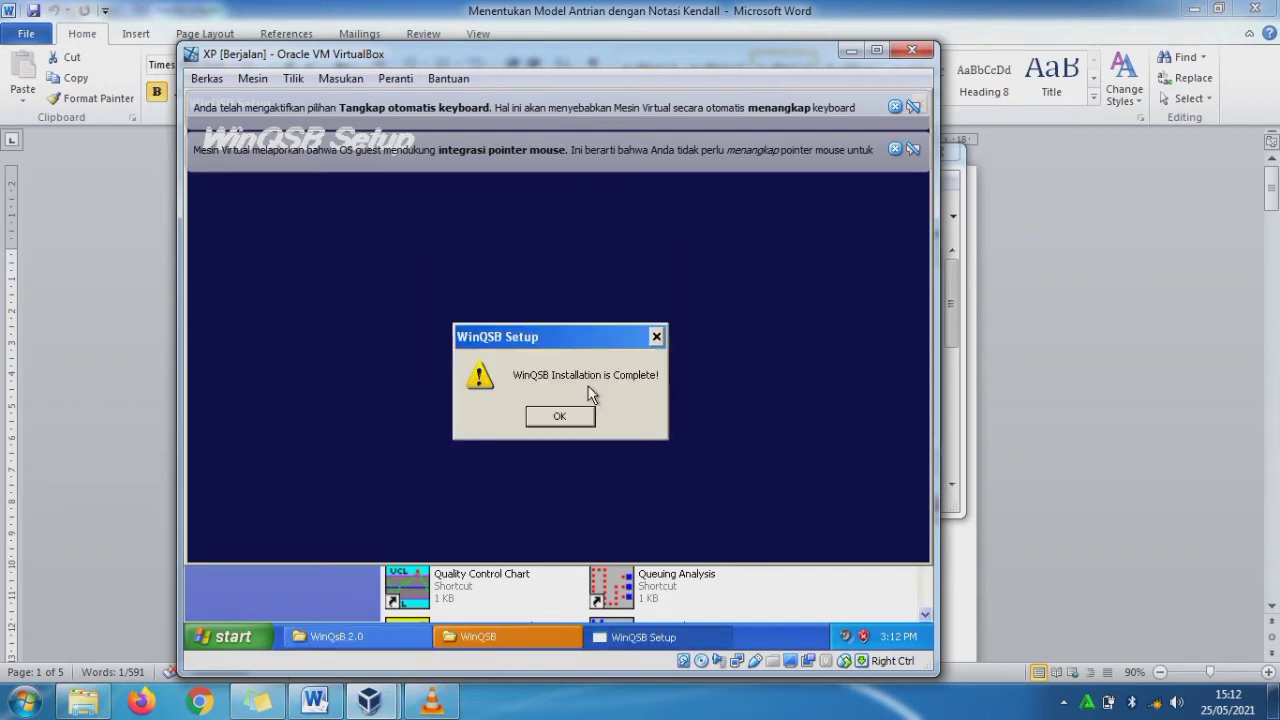
pyautogui.click(578, 420)
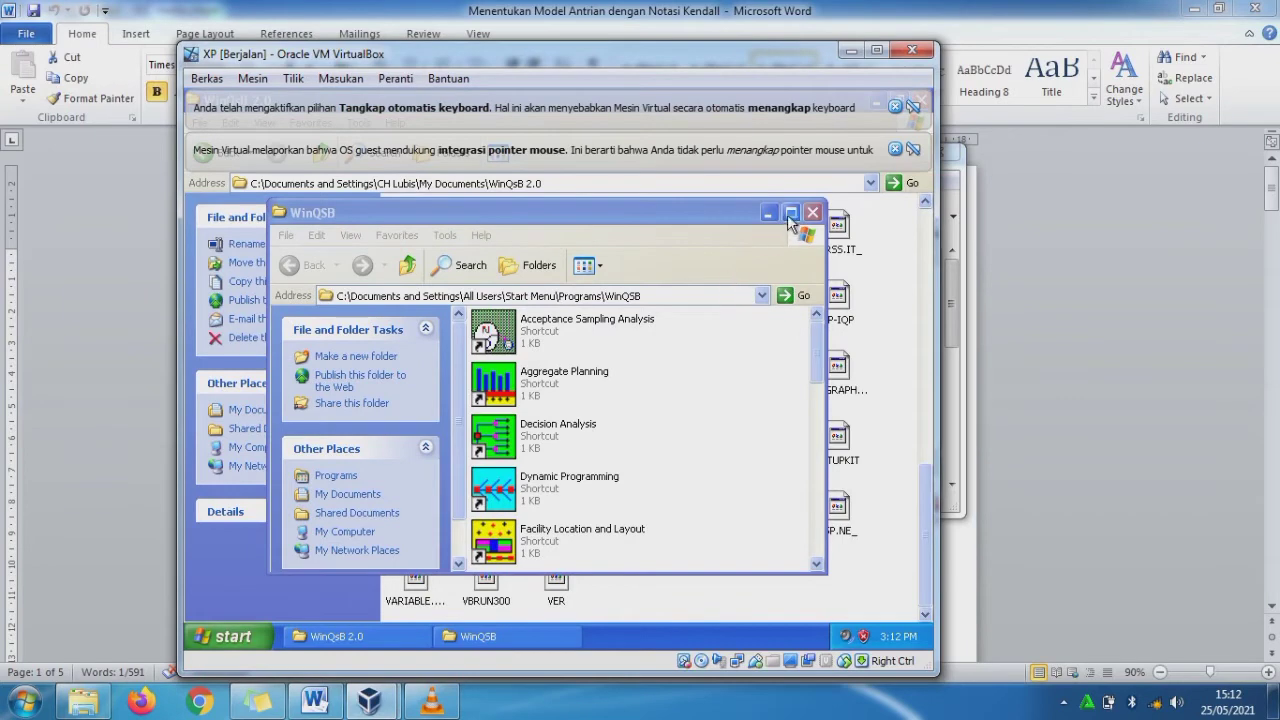
# - Launch Queuing Analysis from the WinQSB program folder and dismiss the virtual machine's two notification messages
pyautogui.click(791, 212)
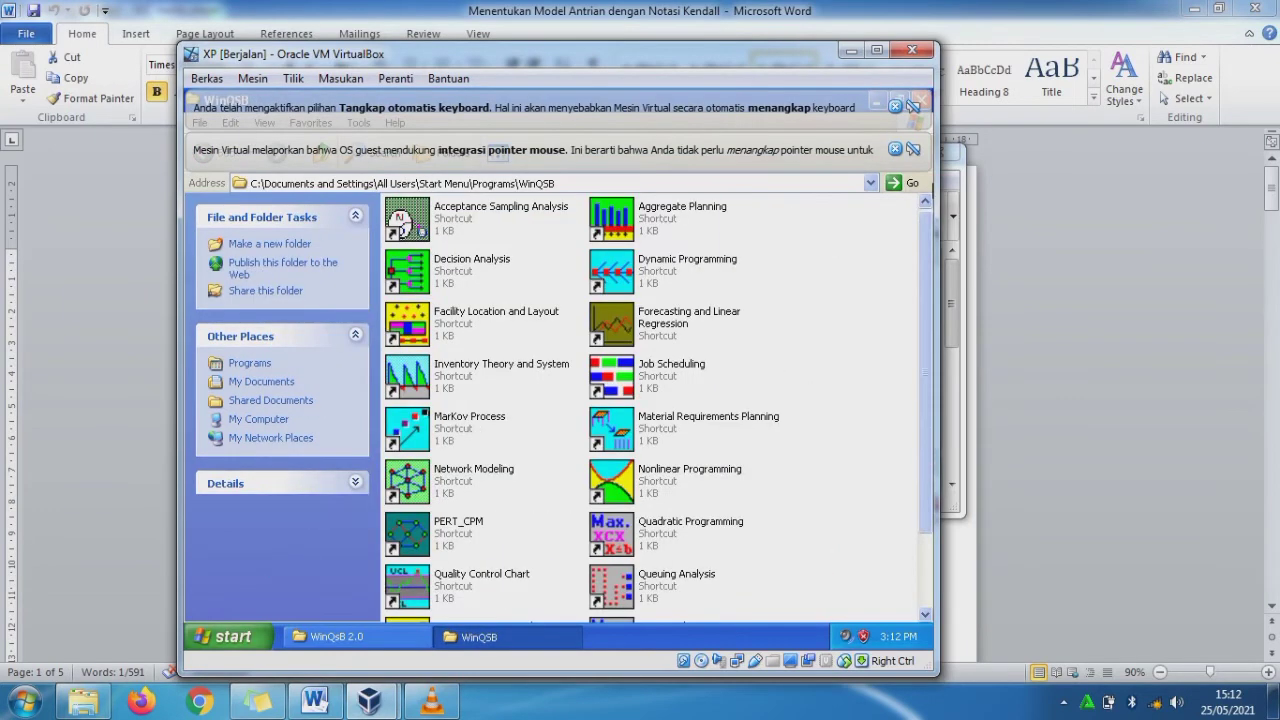
pyautogui.moveTo(927, 221); pyautogui.dragTo(921, 305)
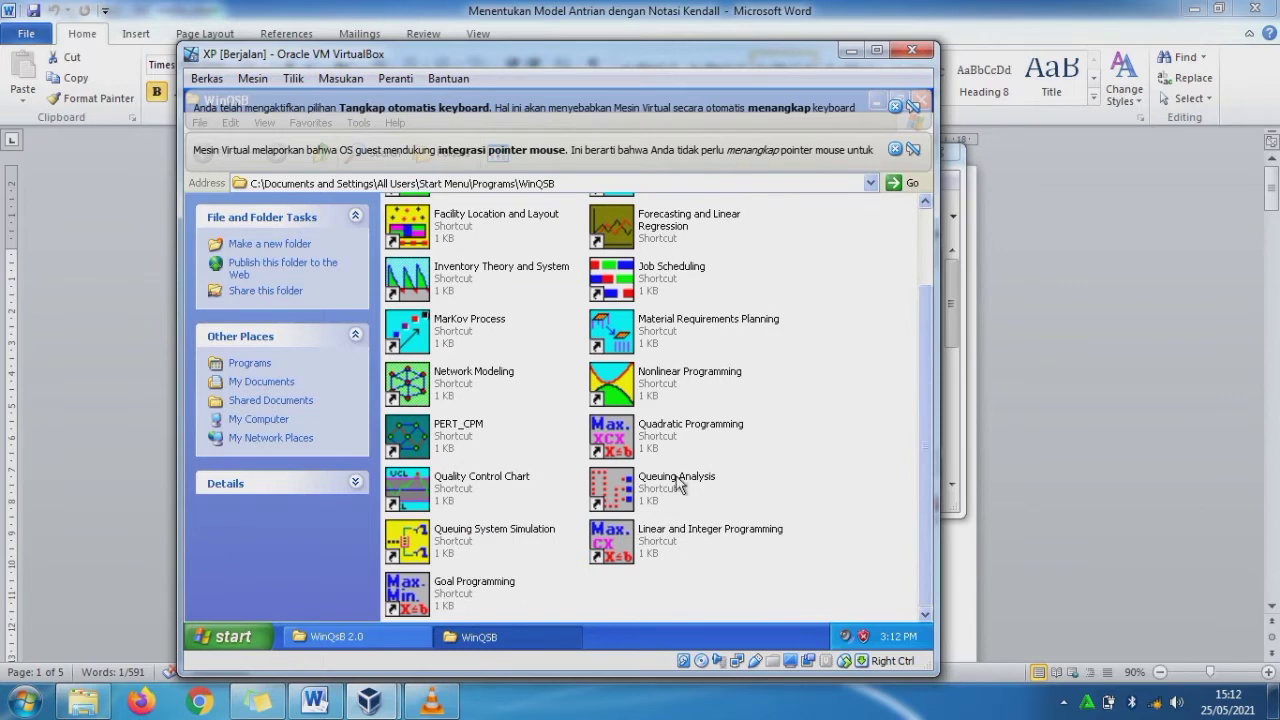
pyautogui.click(623, 493)
pyautogui.doubleClick(623, 493)
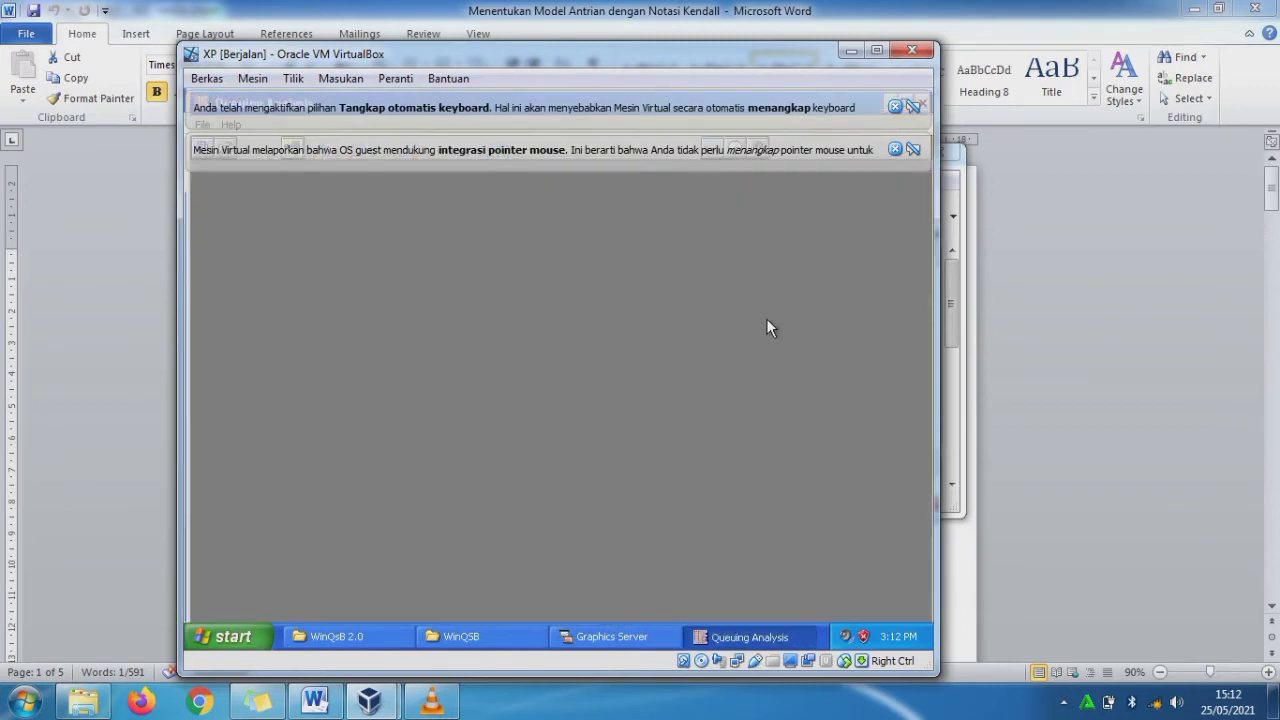
pyautogui.click(895, 149)
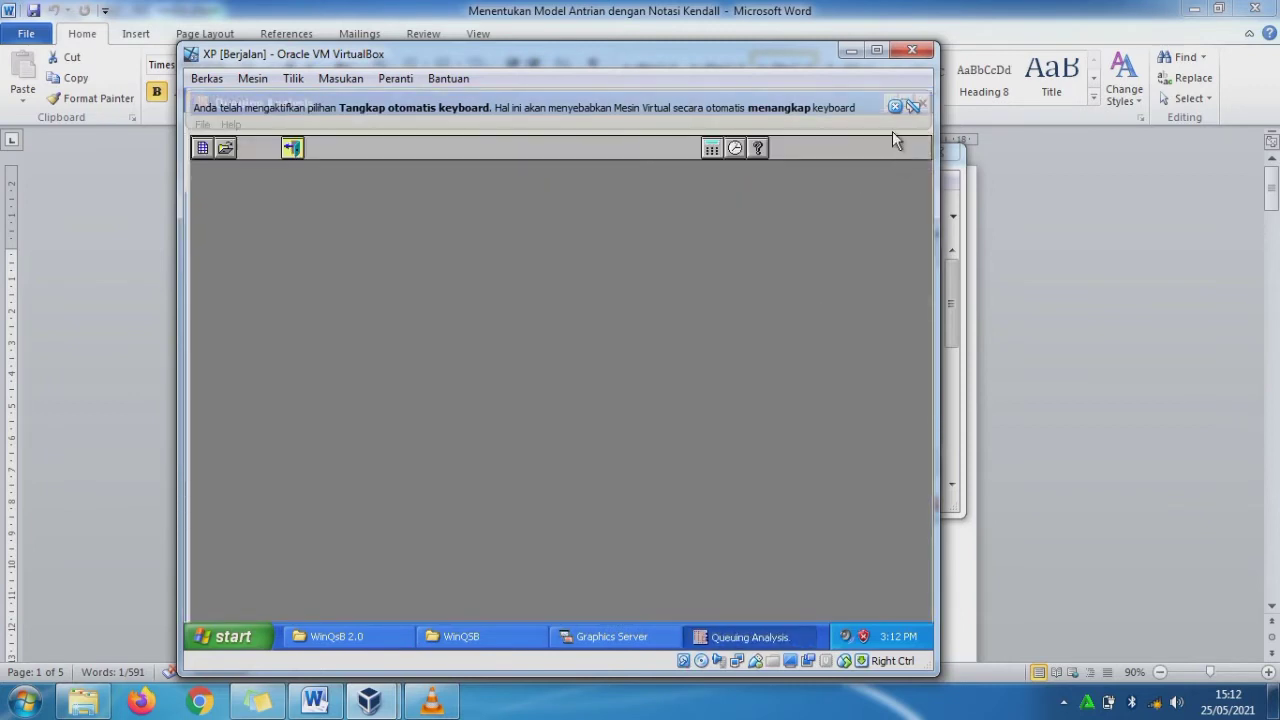
pyautogui.click(895, 106)
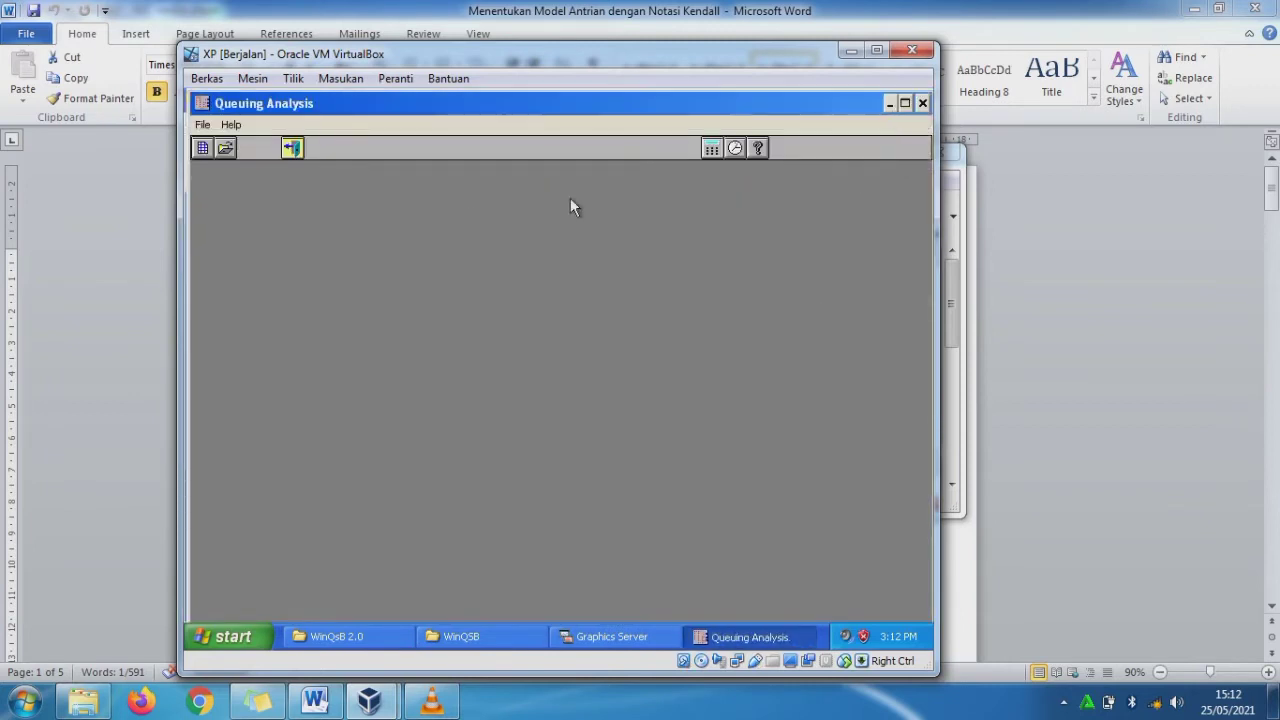
# - Create a new queuing problem titled Antrian with time unit Minute and the Simple M/M System entry format
pyautogui.click(202, 148)
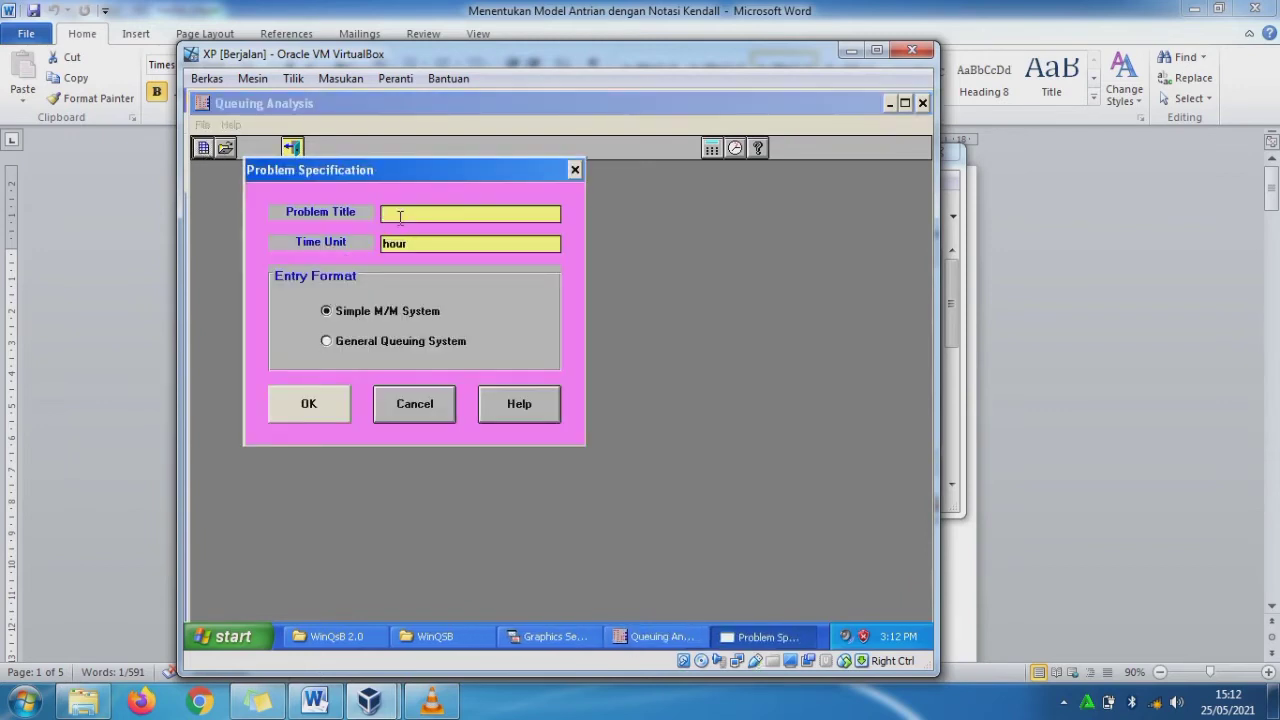
pyautogui.write('ANTR')
pyautogui.press('BackSpace')
pyautogui.press('BackSpace')
pyautogui.press('BackSpace')
pyautogui.write('ntrian')
pyautogui.doubleClick(414, 243)
pyautogui.press('BackSpace')
pyautogui.write('Minute')
pyautogui.click(324, 410)
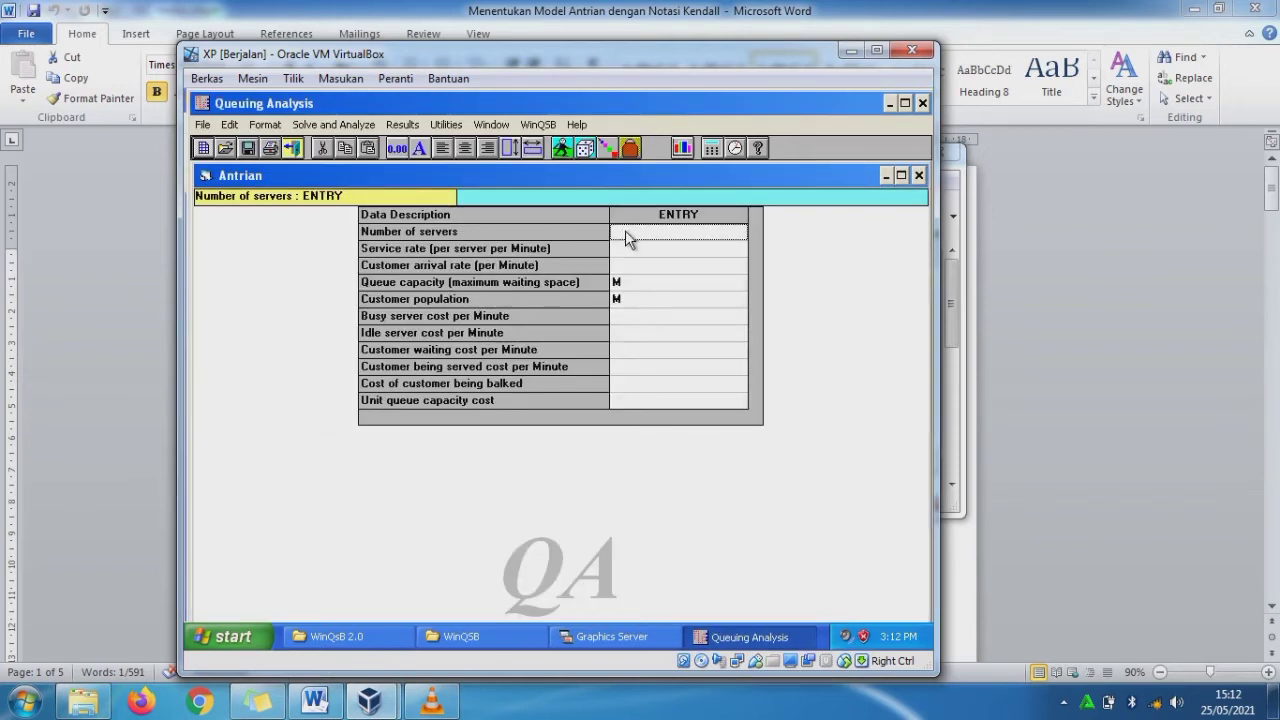
# - Arrange the virtual machine and the Word document in resized windows side by side, without overlap
pyautogui.moveTo(554, 92); pyautogui.dragTo(404, 84)
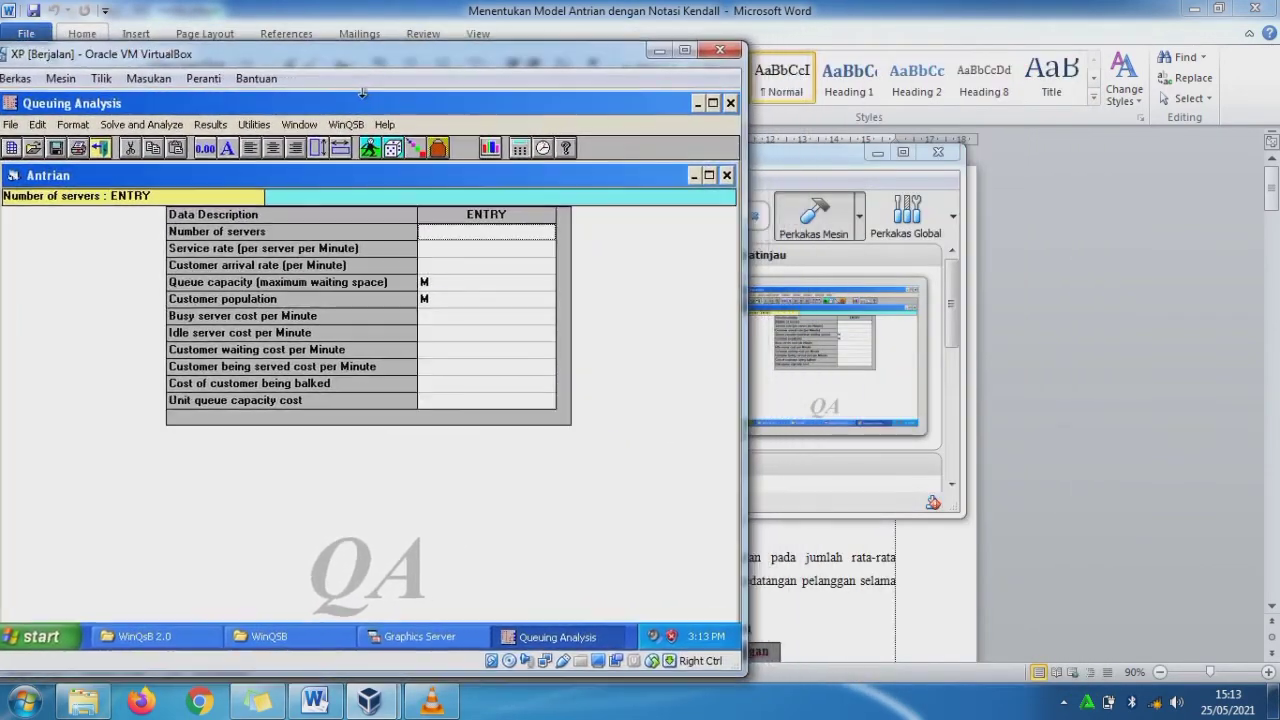
pyautogui.click(704, 250)
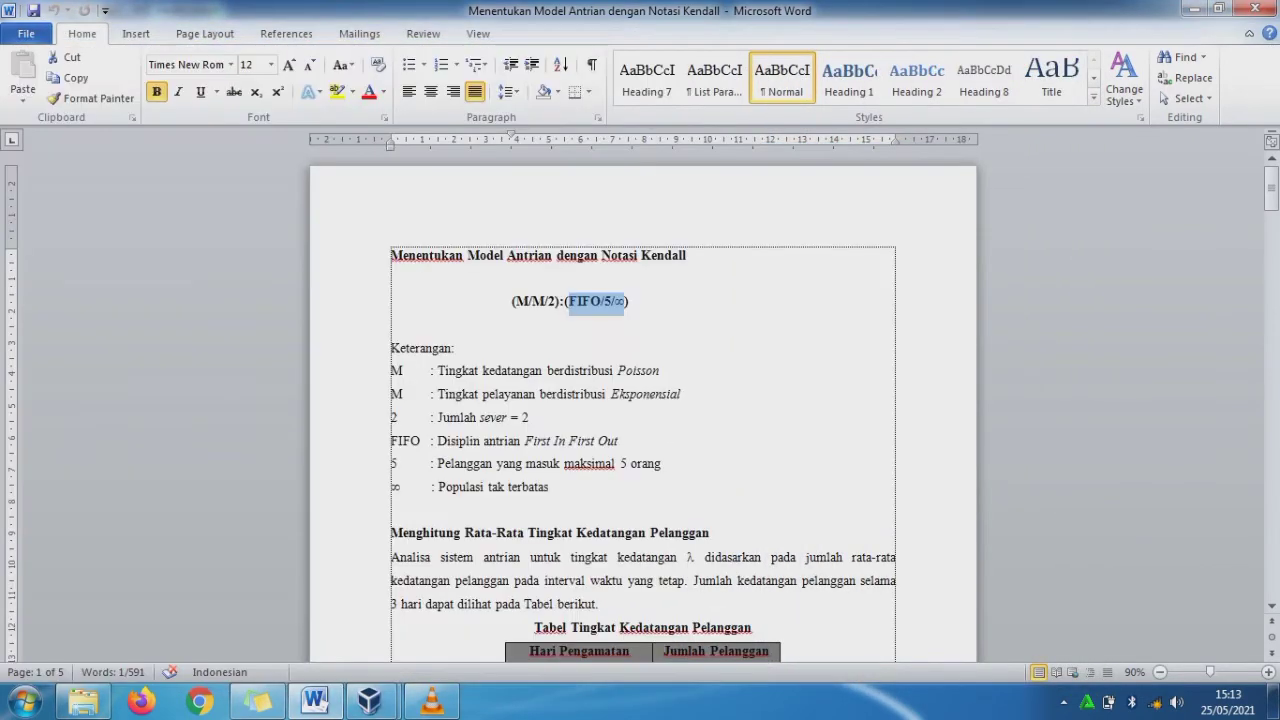
pyautogui.click(1219, 8)
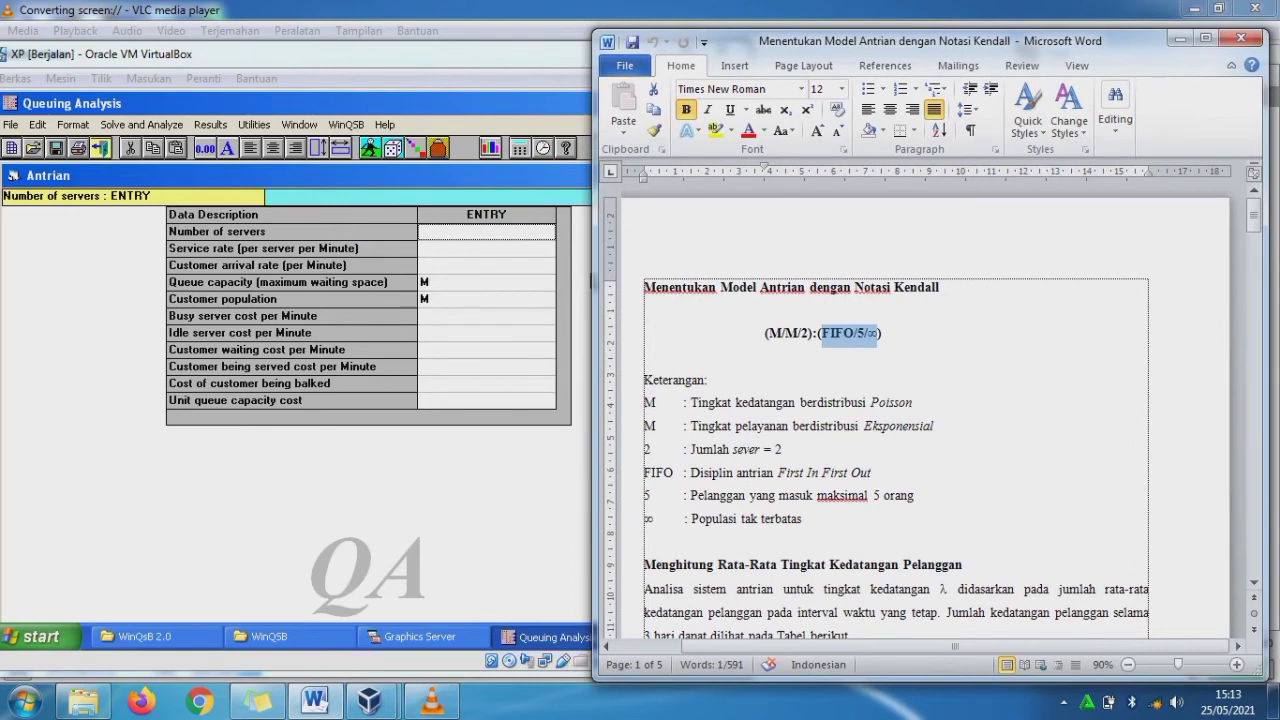
pyautogui.click(620, 288)
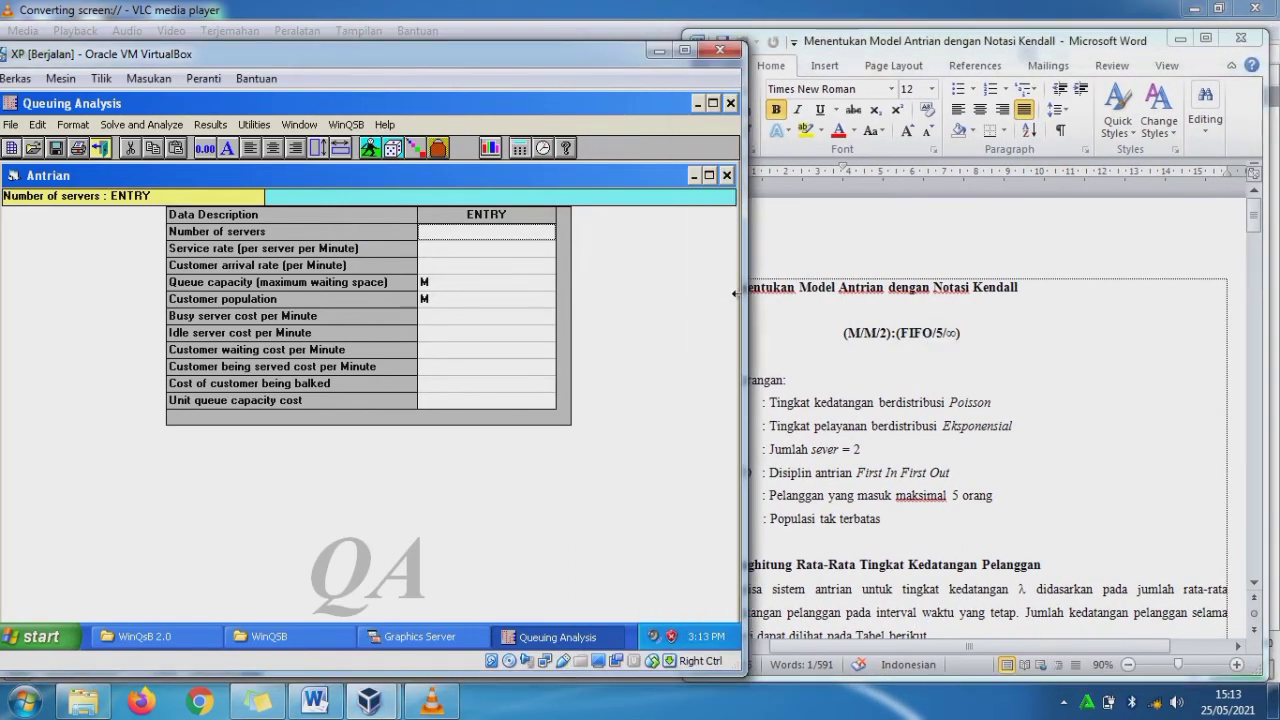
pyautogui.moveTo(735, 293); pyautogui.dragTo(675, 293)
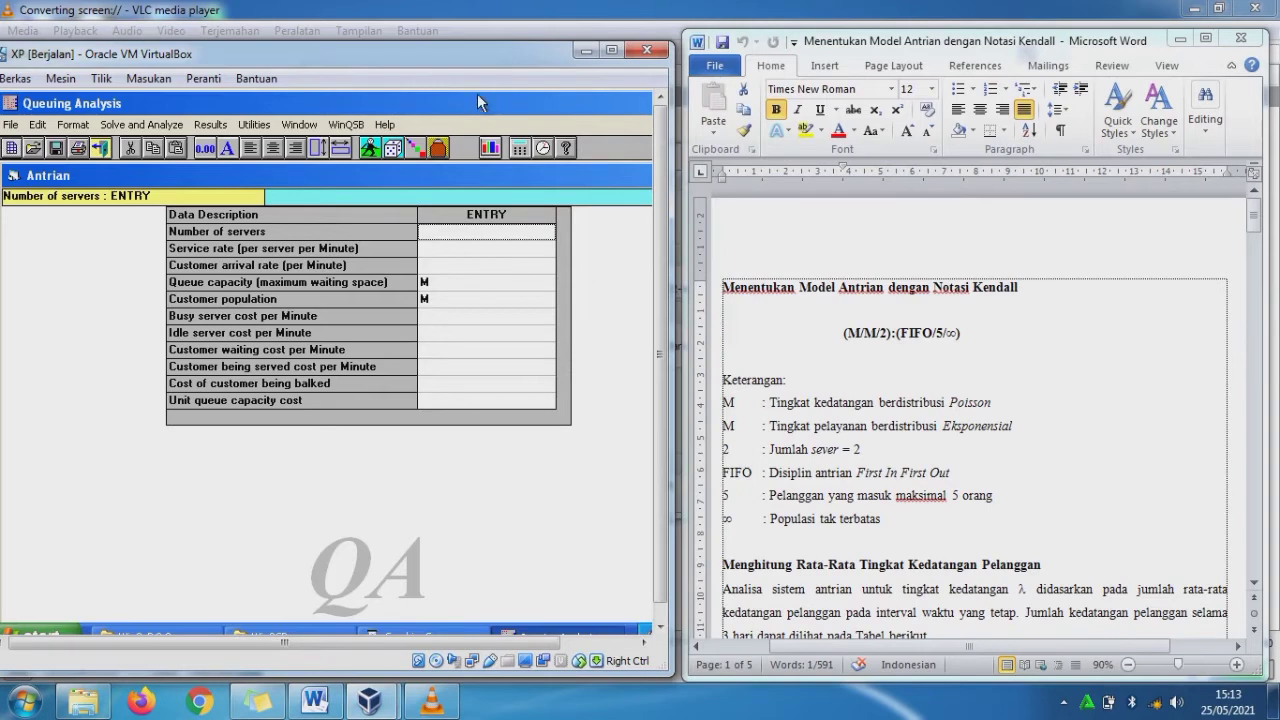
pyautogui.moveTo(478, 95); pyautogui.dragTo(497, 86)
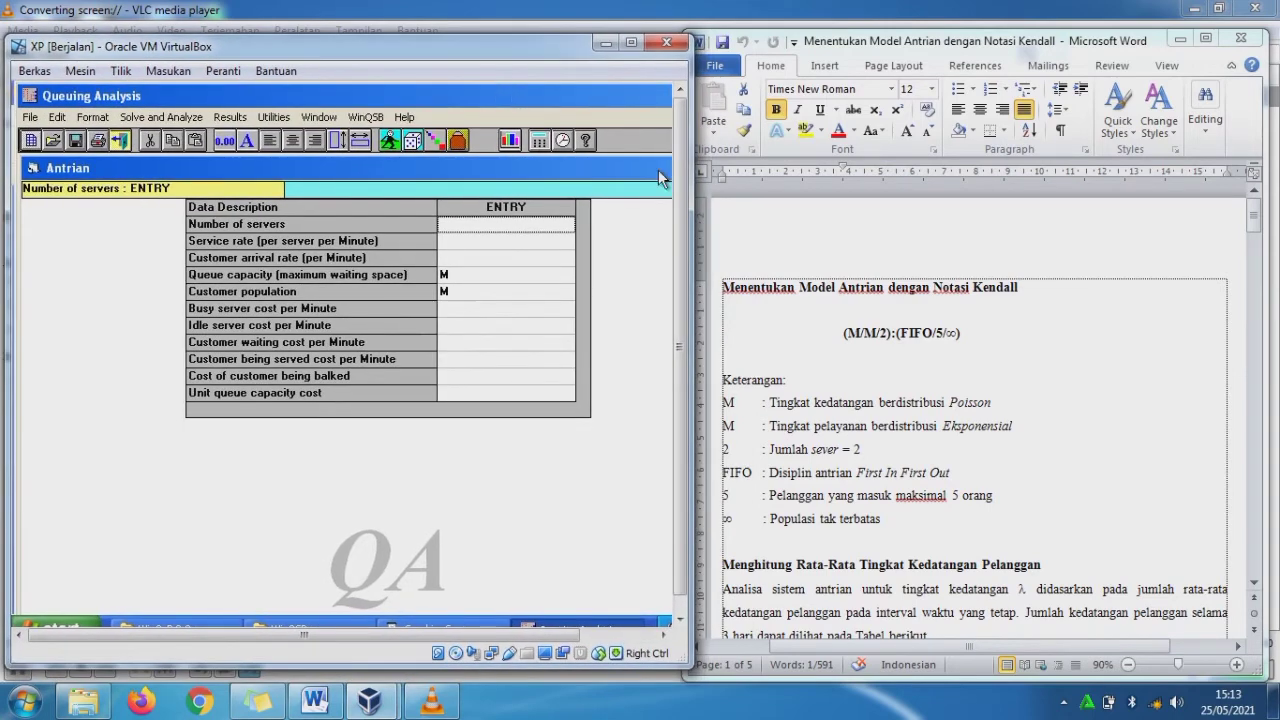
pyautogui.moveTo(689, 350); pyautogui.dragTo(667, 350)
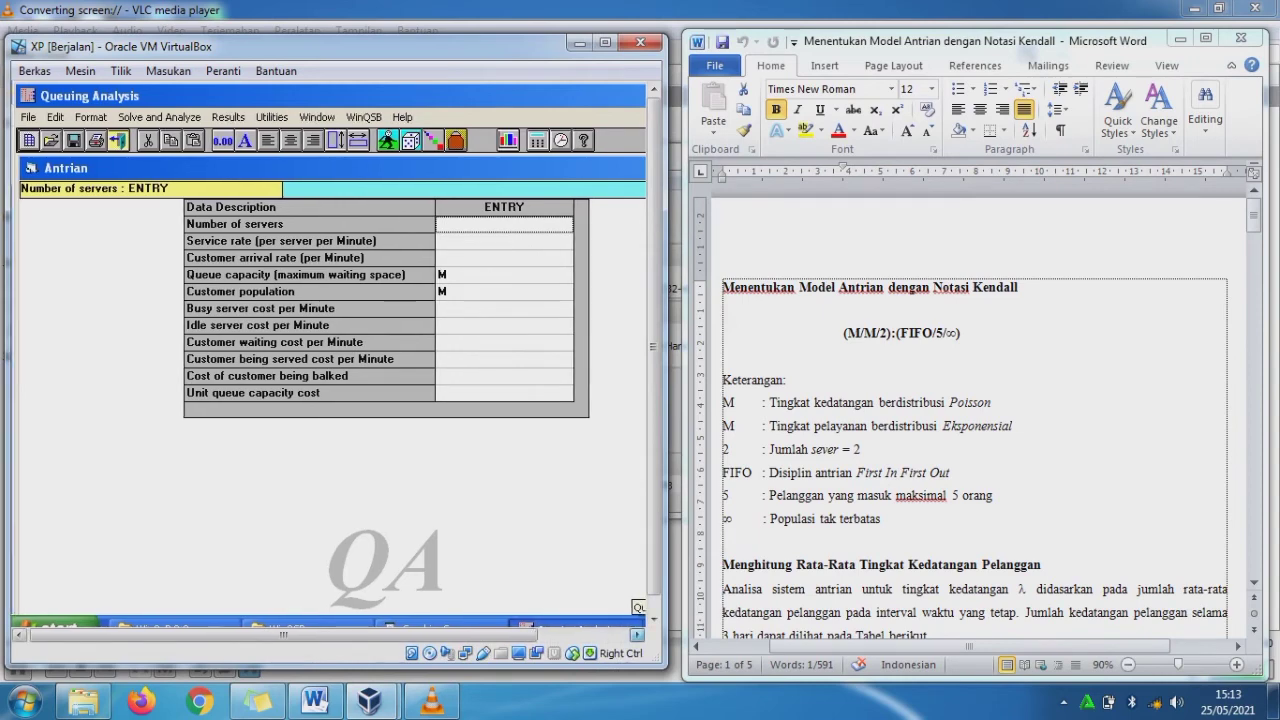
# - Set the number of servers to 2 in the Antrian data table
pyautogui.click(452, 226)
pyautogui.write('2')
pyautogui.click(452, 246)
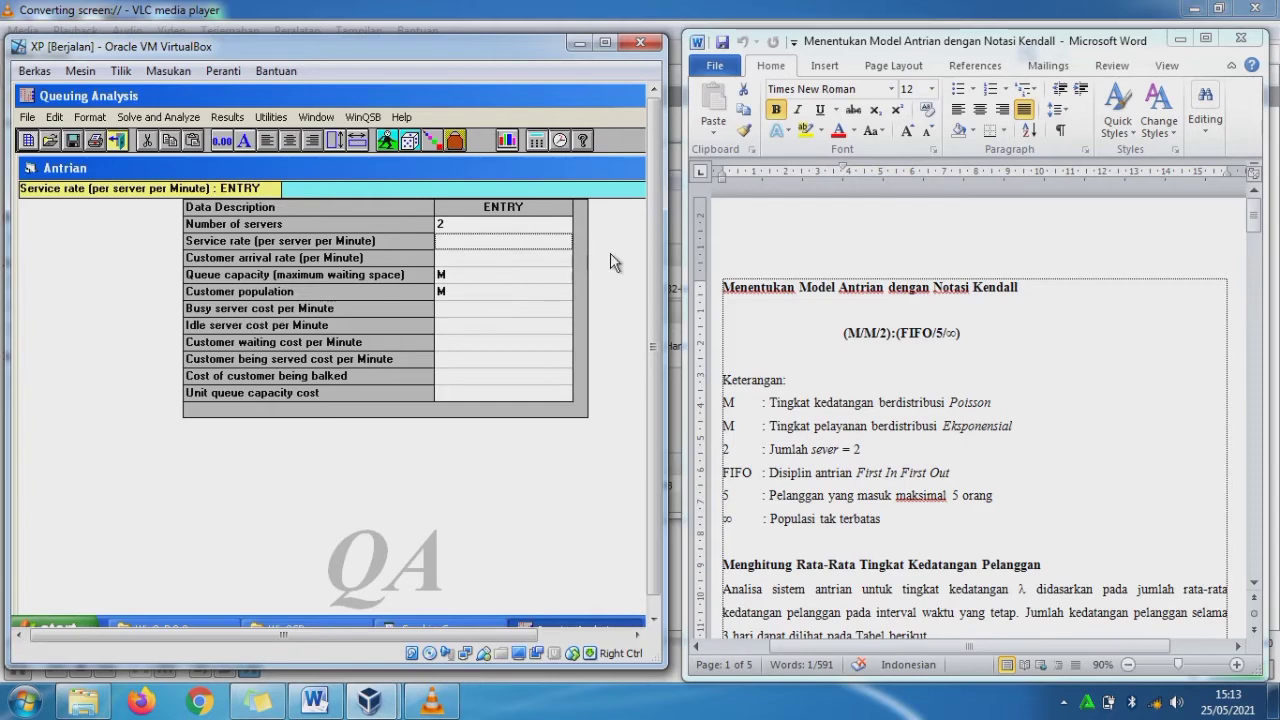
# - Look up the per-minute service rate in the Word document and enter 0.602679 as the service rate per server
pyautogui.moveTo(1253, 215); pyautogui.dragTo(1253, 320)
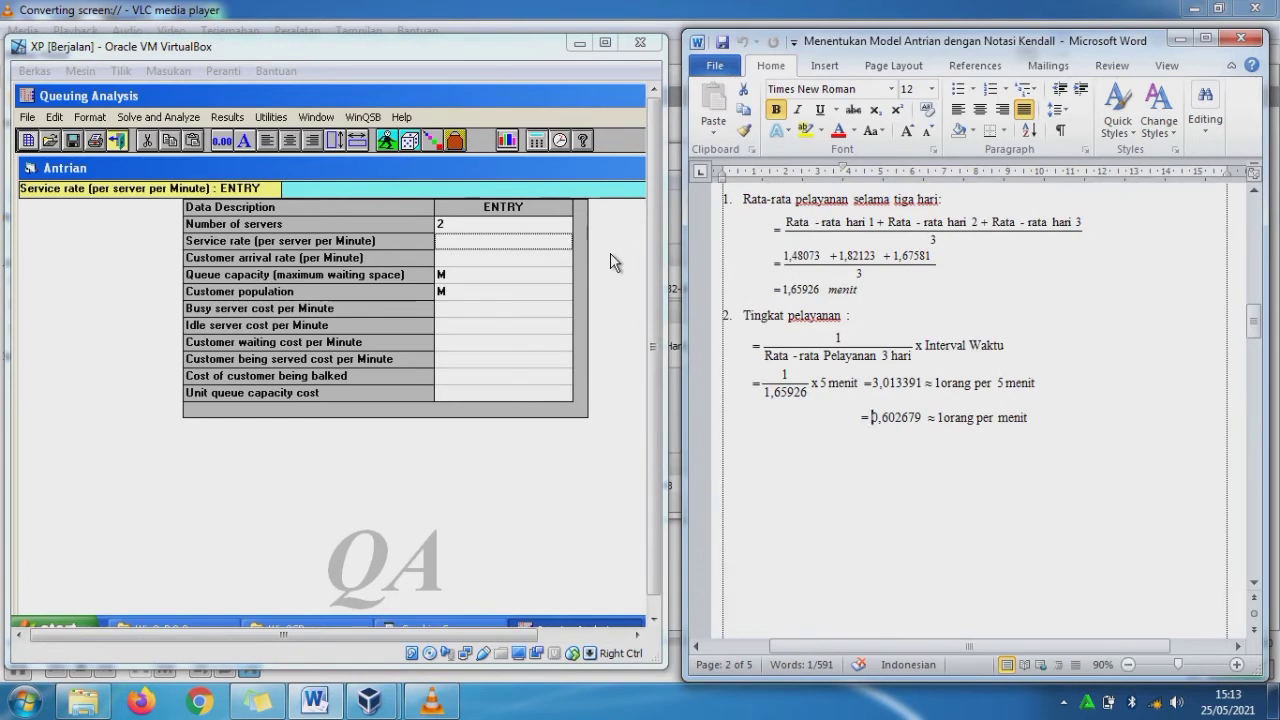
pyautogui.moveTo(871, 417); pyautogui.dragTo(926, 417)
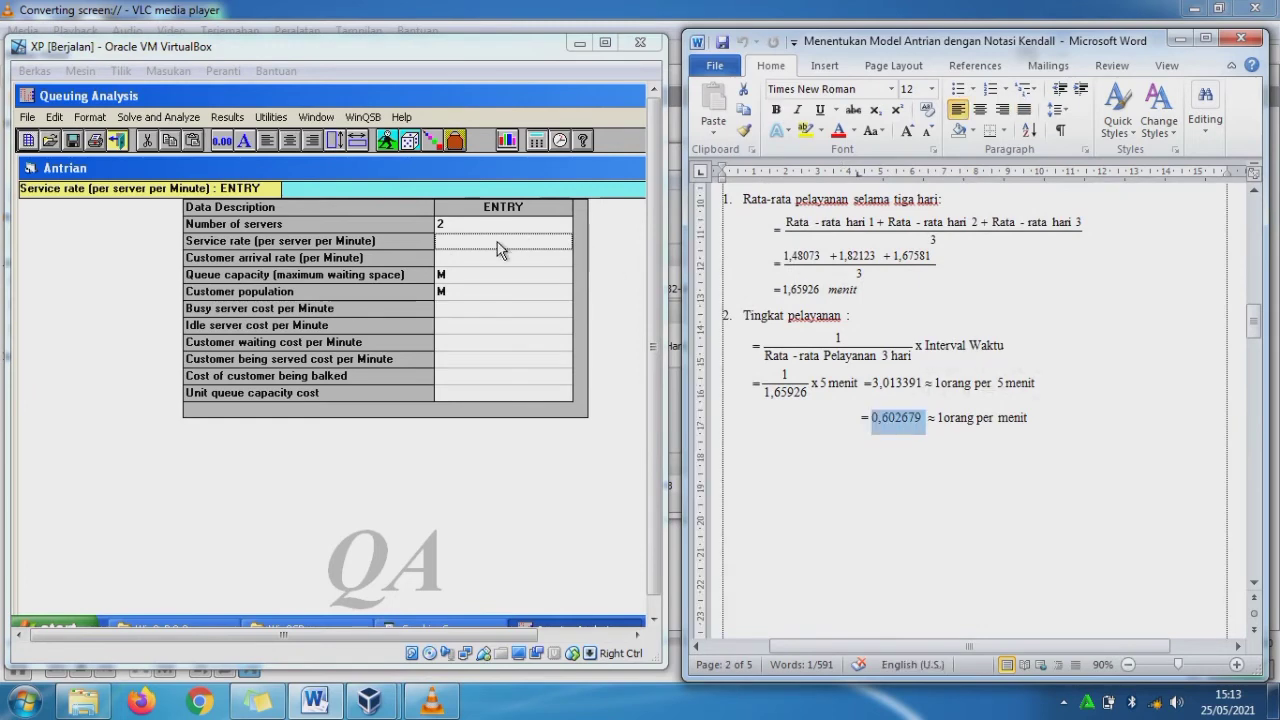
pyautogui.click(498, 250)
pyautogui.write('0')
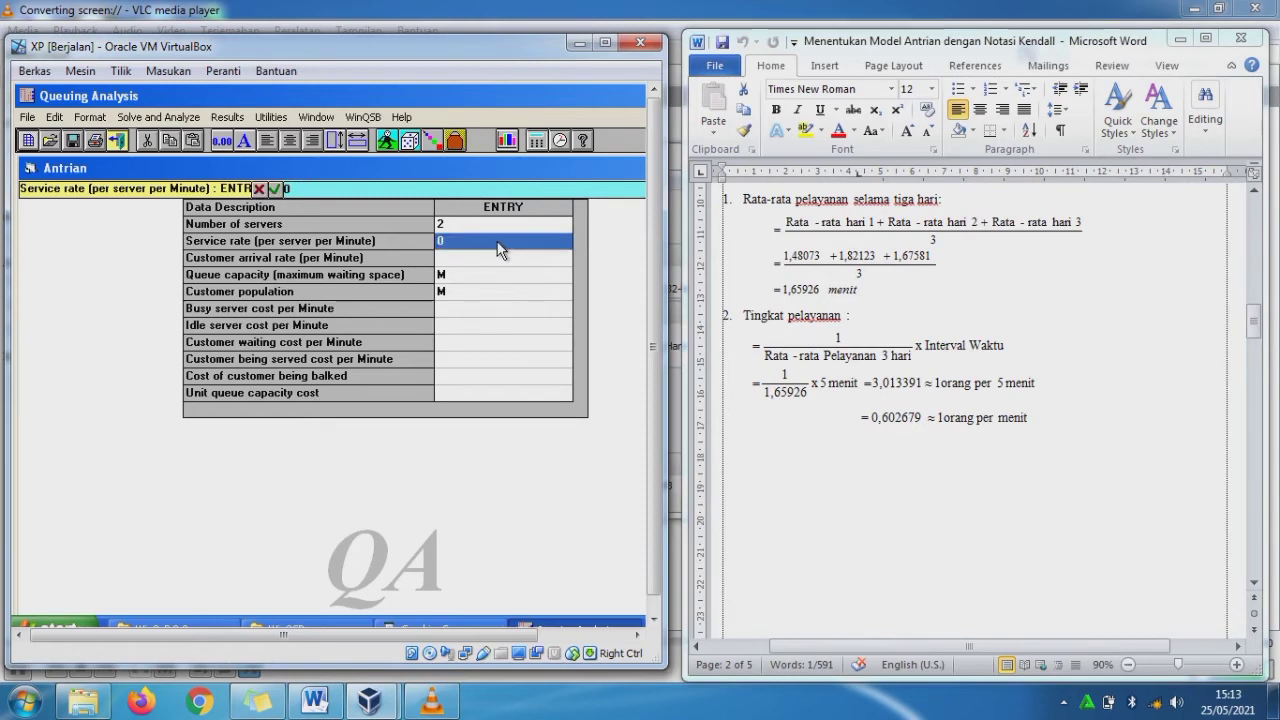
pyautogui.write('.60')
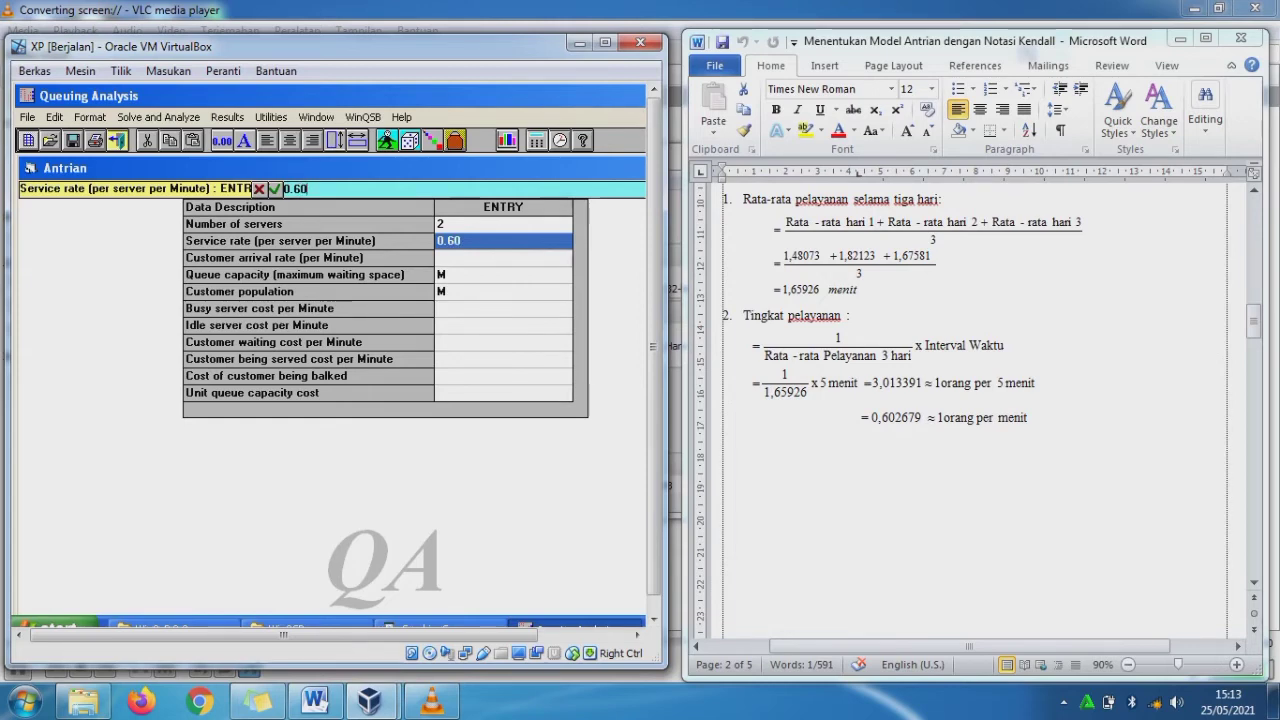
pyautogui.write('26')
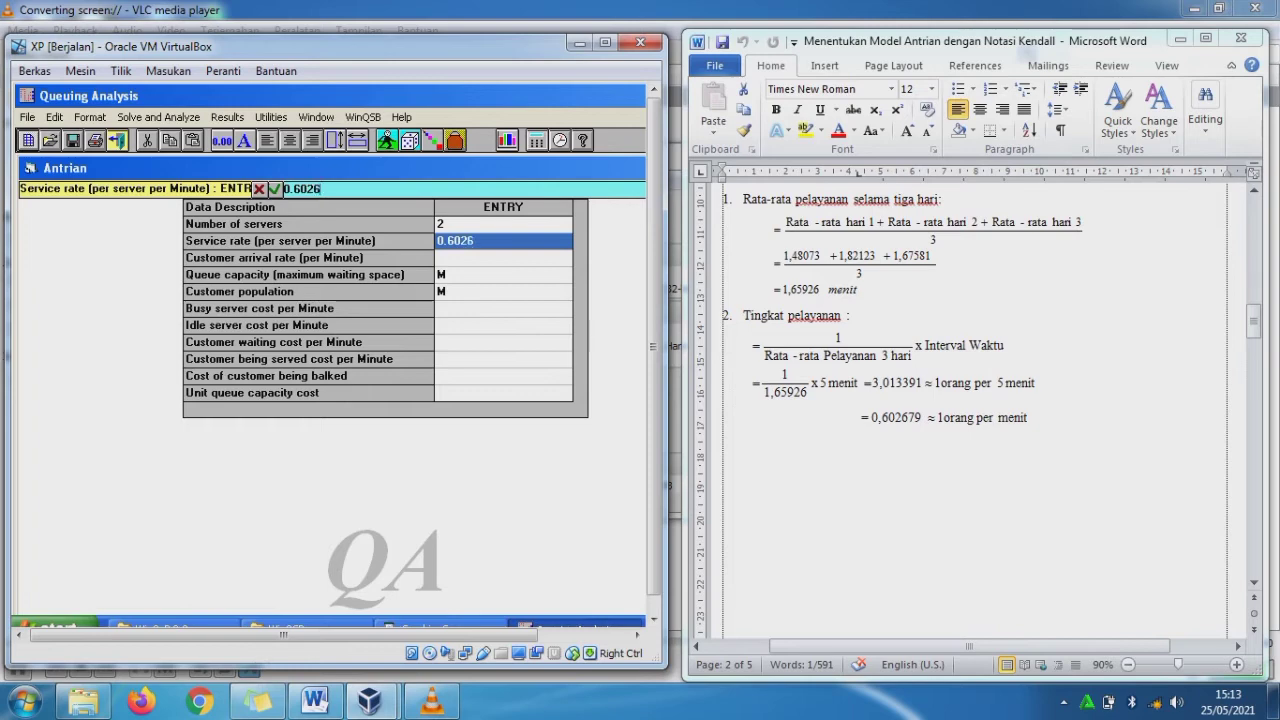
pyautogui.write('79')
pyautogui.click(505, 262)
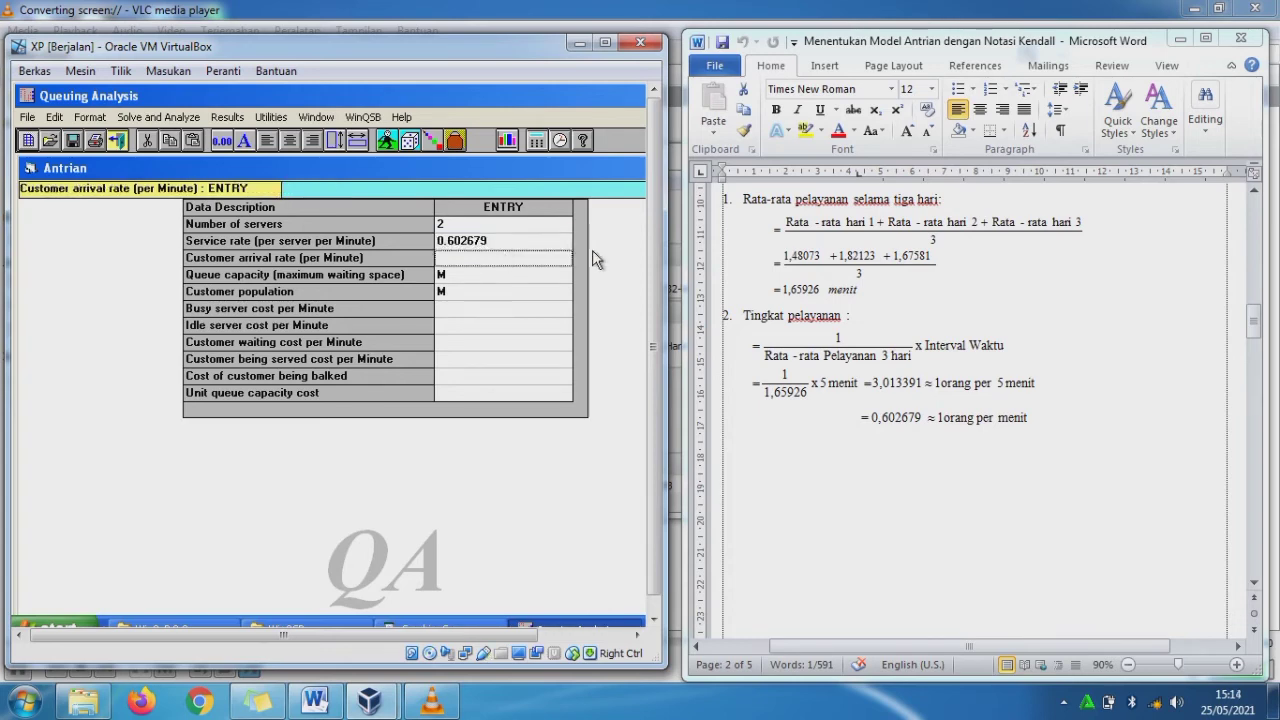
# - Look up the per-minute arrival rate λ in the Word document and enter 0.3278 as the customer arrival rate
pyautogui.click(1253, 320)
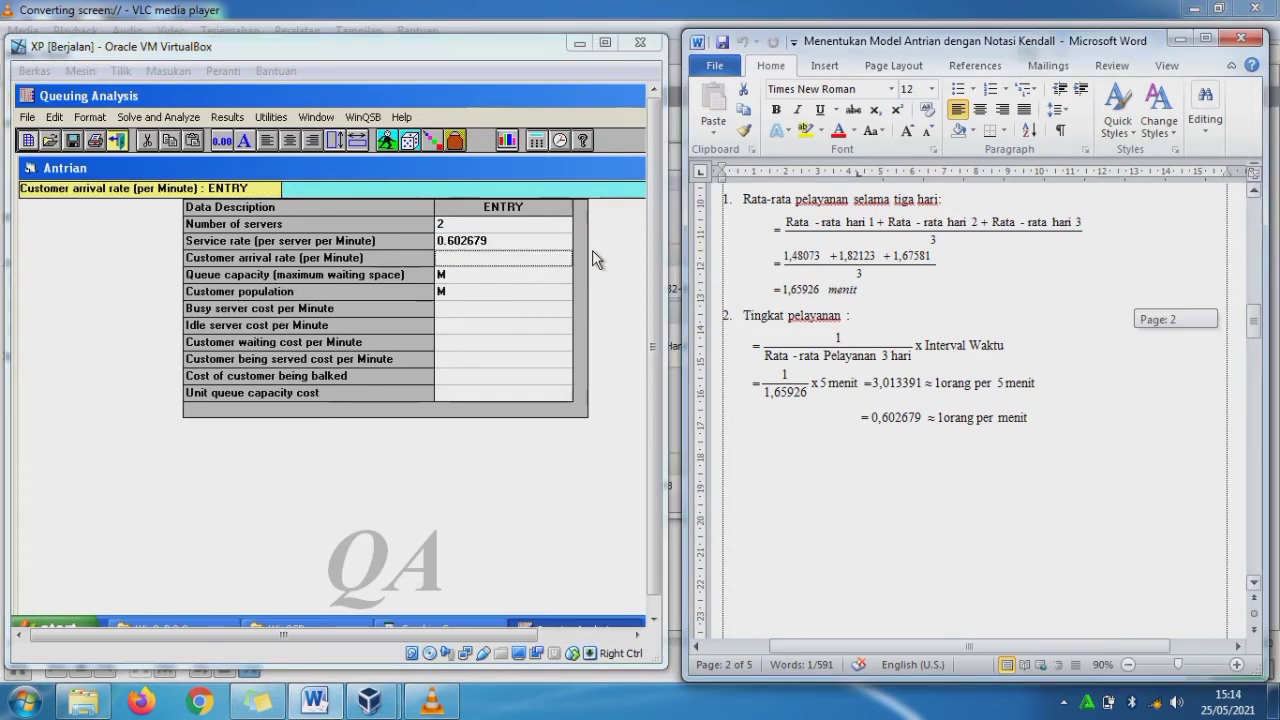
pyautogui.moveTo(1253, 320); pyautogui.dragTo(1253, 251)
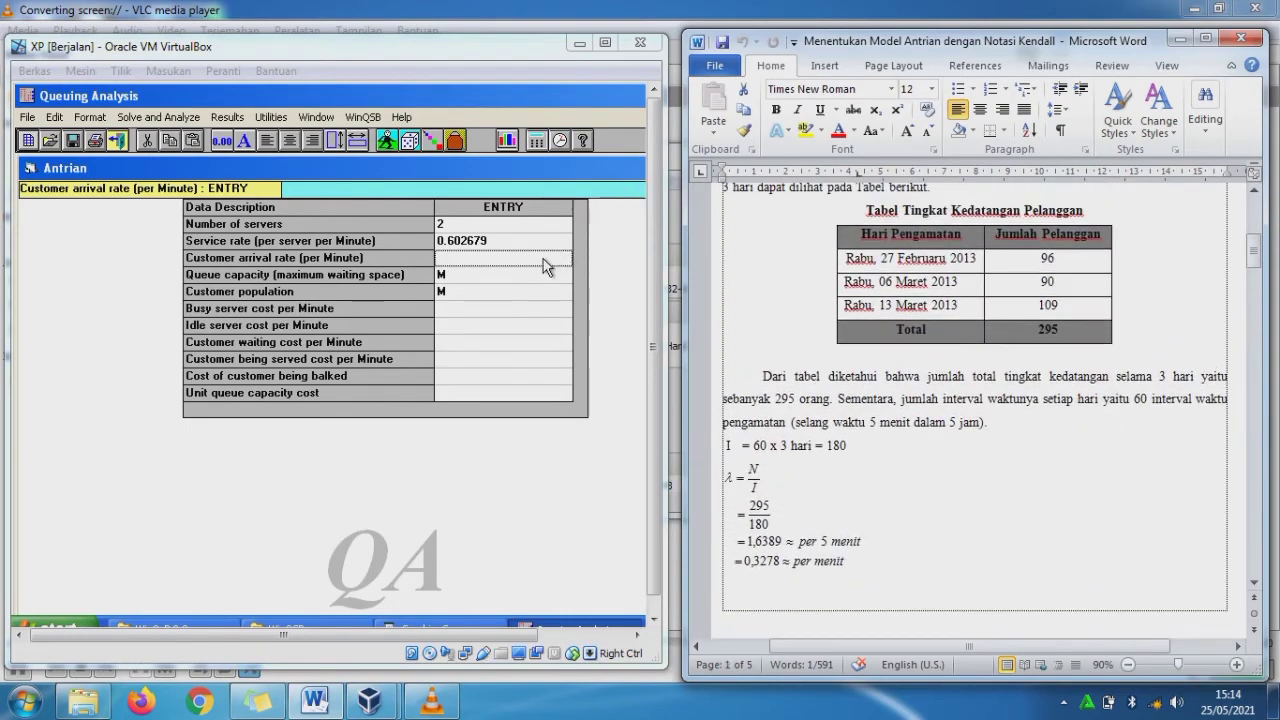
pyautogui.click(545, 265)
pyautogui.write('0.')
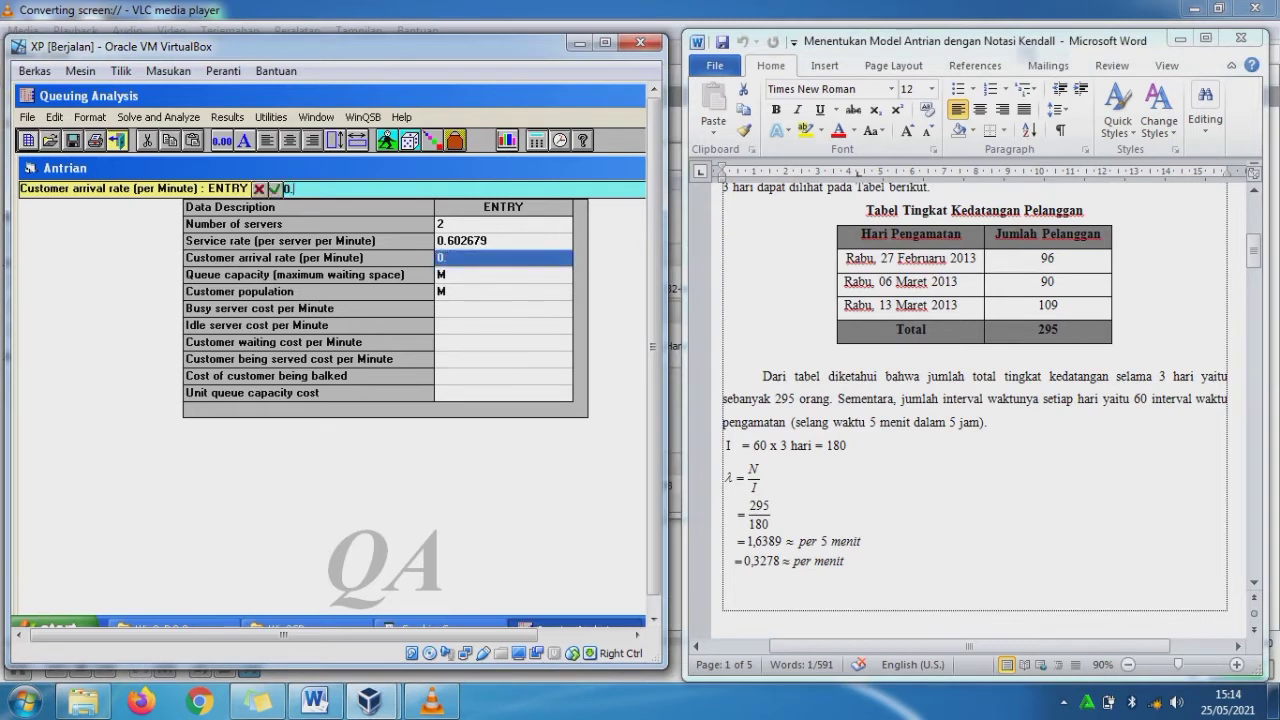
pyautogui.write('3278')
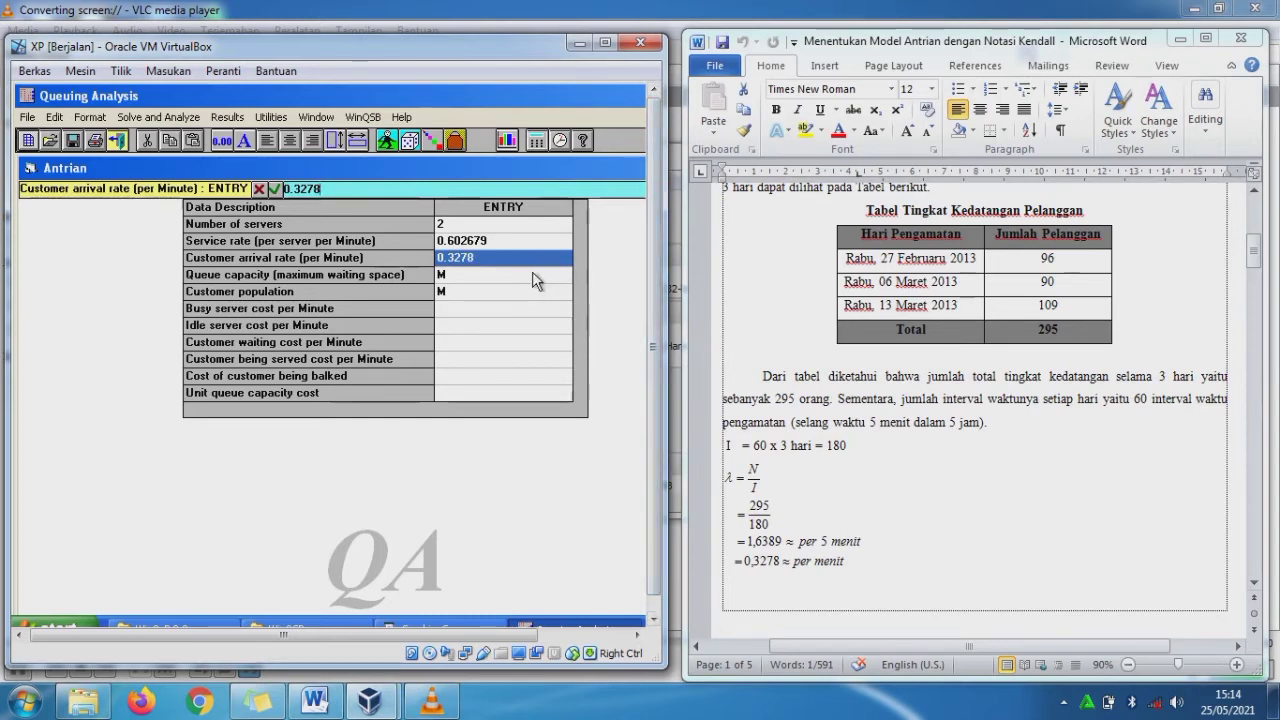
# - Solve the performance of the Antrian problem and bring the summary's full Result column into view
pyautogui.click(195, 118)
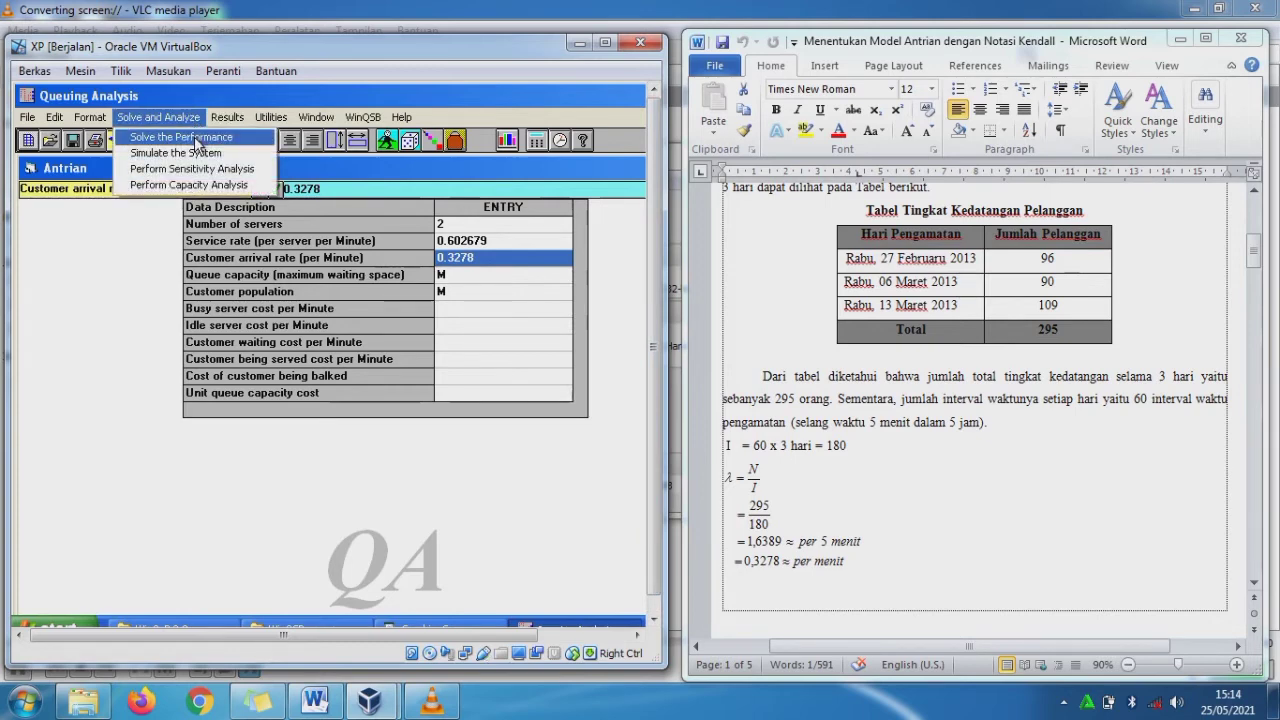
pyautogui.click(196, 138)
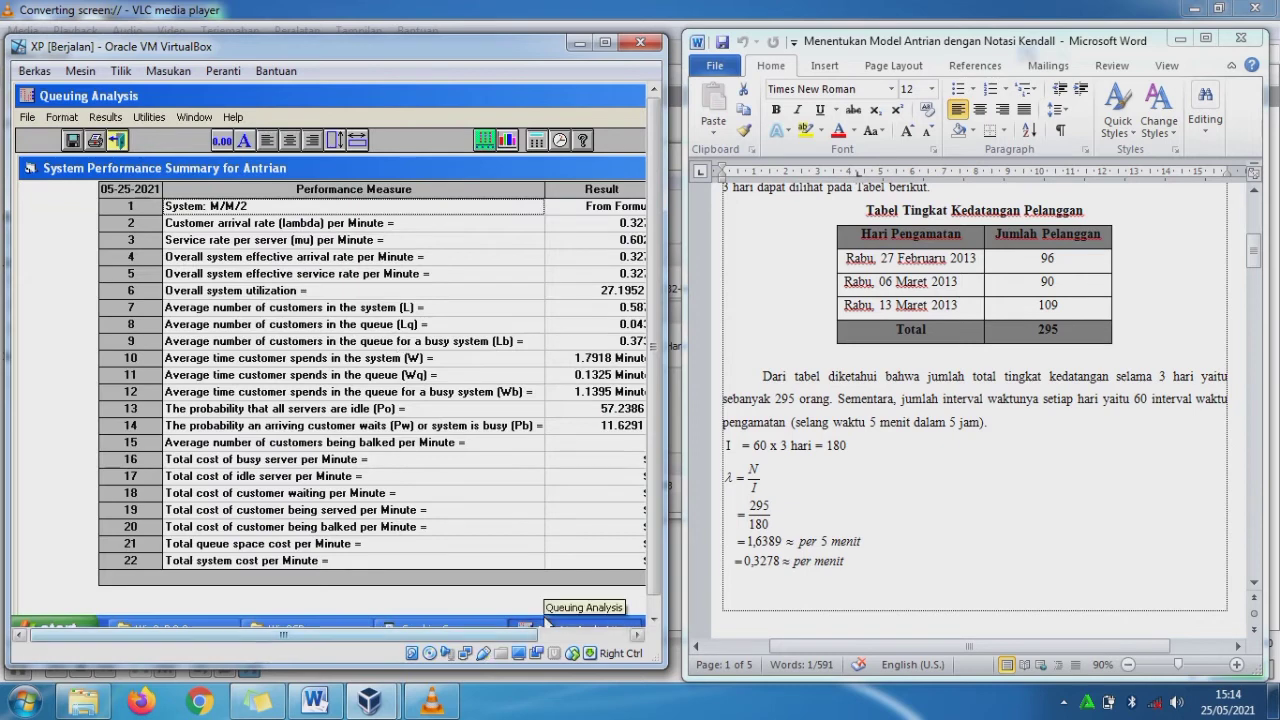
pyautogui.moveTo(530, 635); pyautogui.dragTo(577, 635)
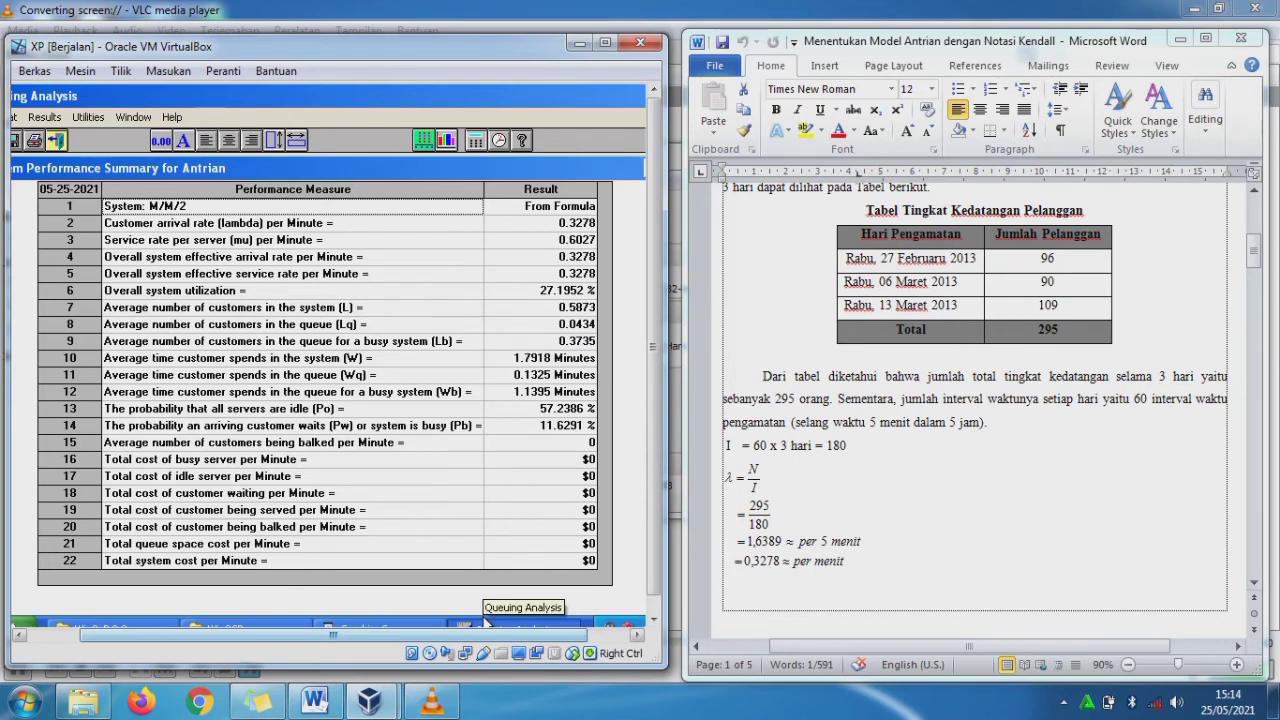
# - Examine the performance summary rows for L, Lq, W, Wq, the idle probability Po and Lb
pyautogui.click(366, 310)
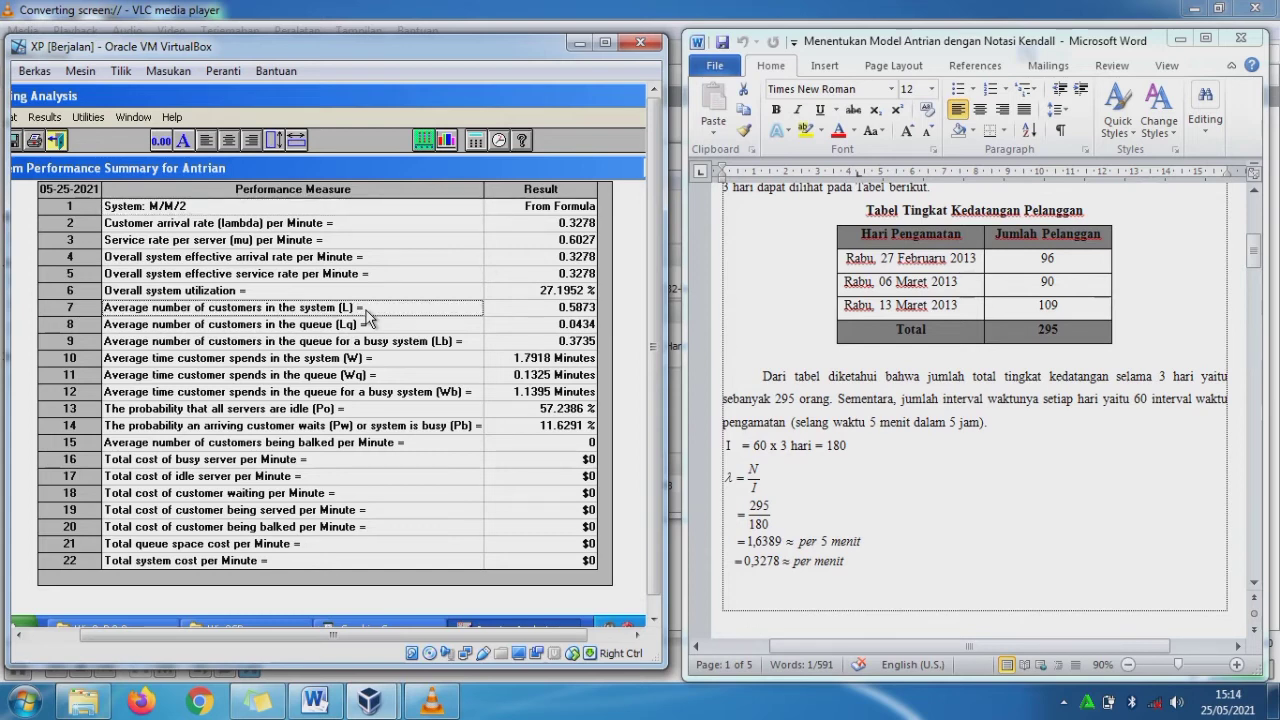
pyautogui.click(366, 327)
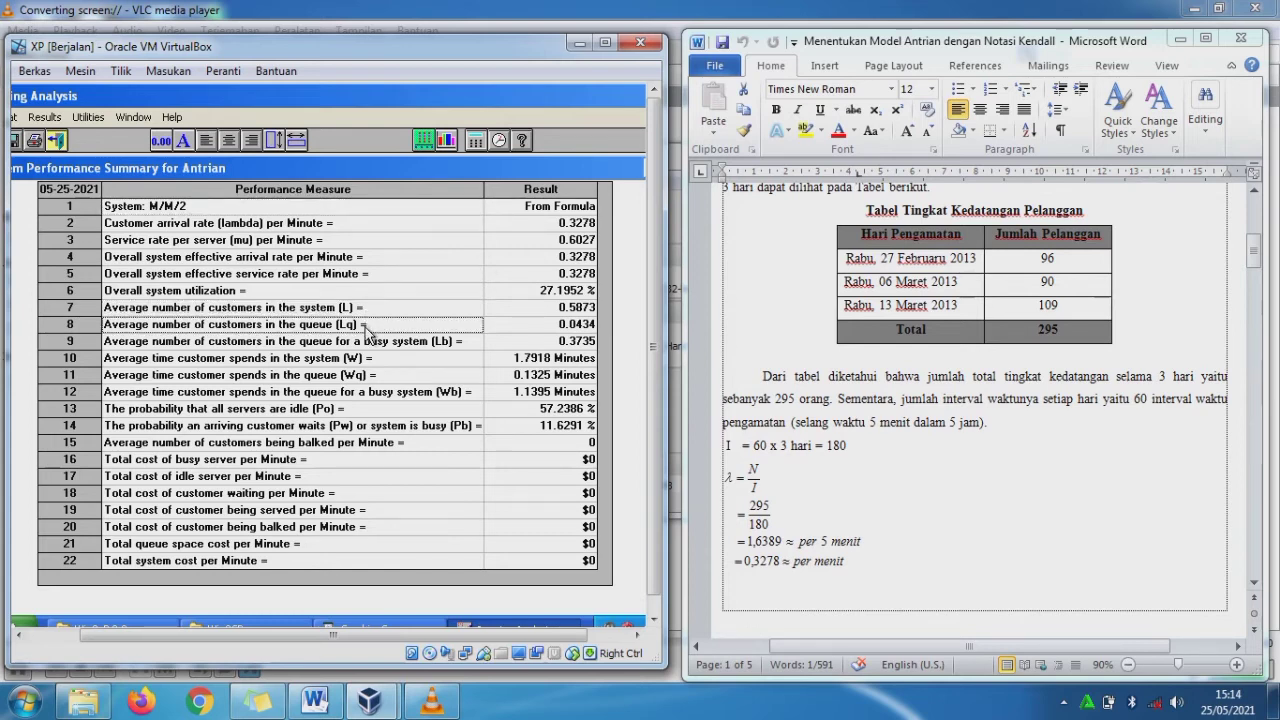
pyautogui.click(368, 361)
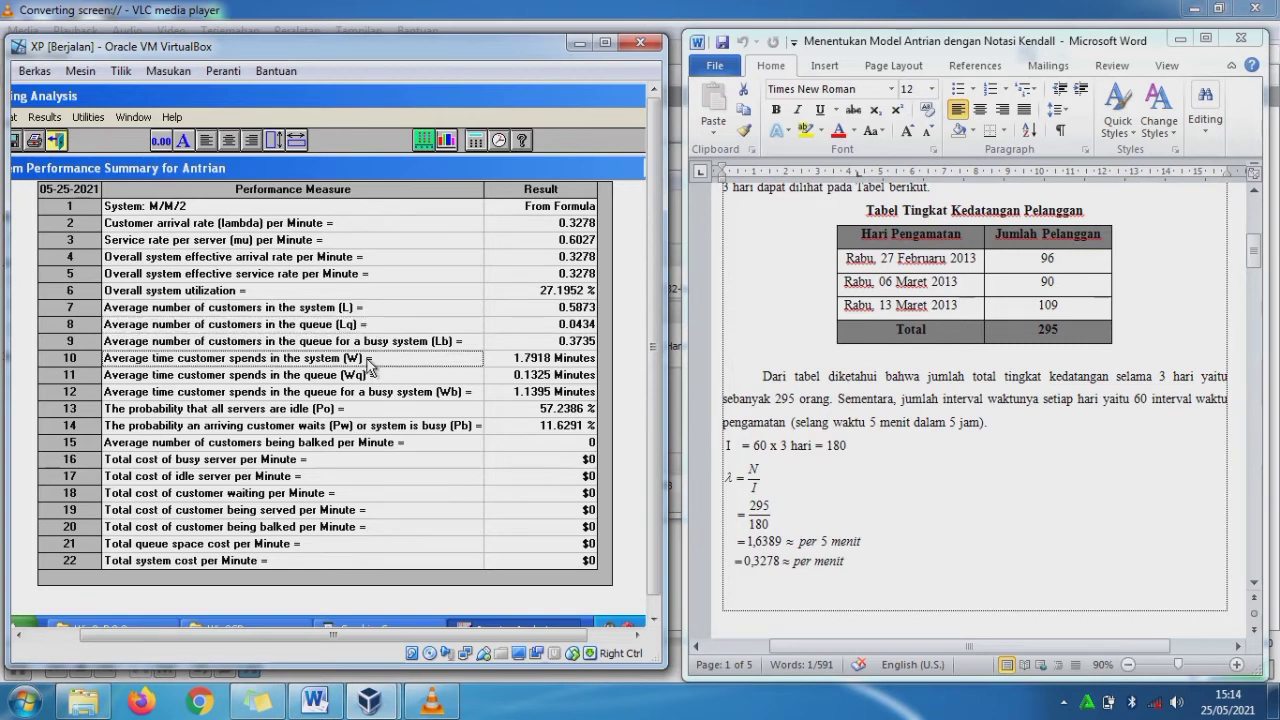
pyautogui.click(372, 379)
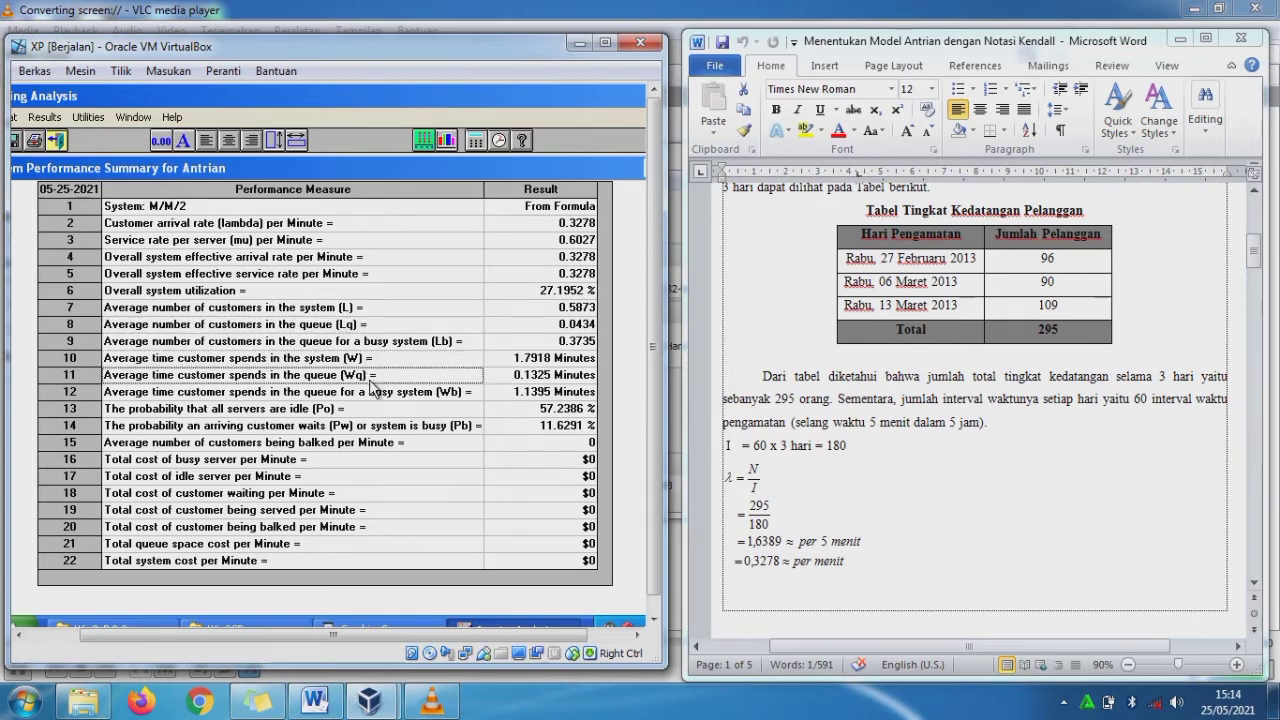
pyautogui.click(372, 408)
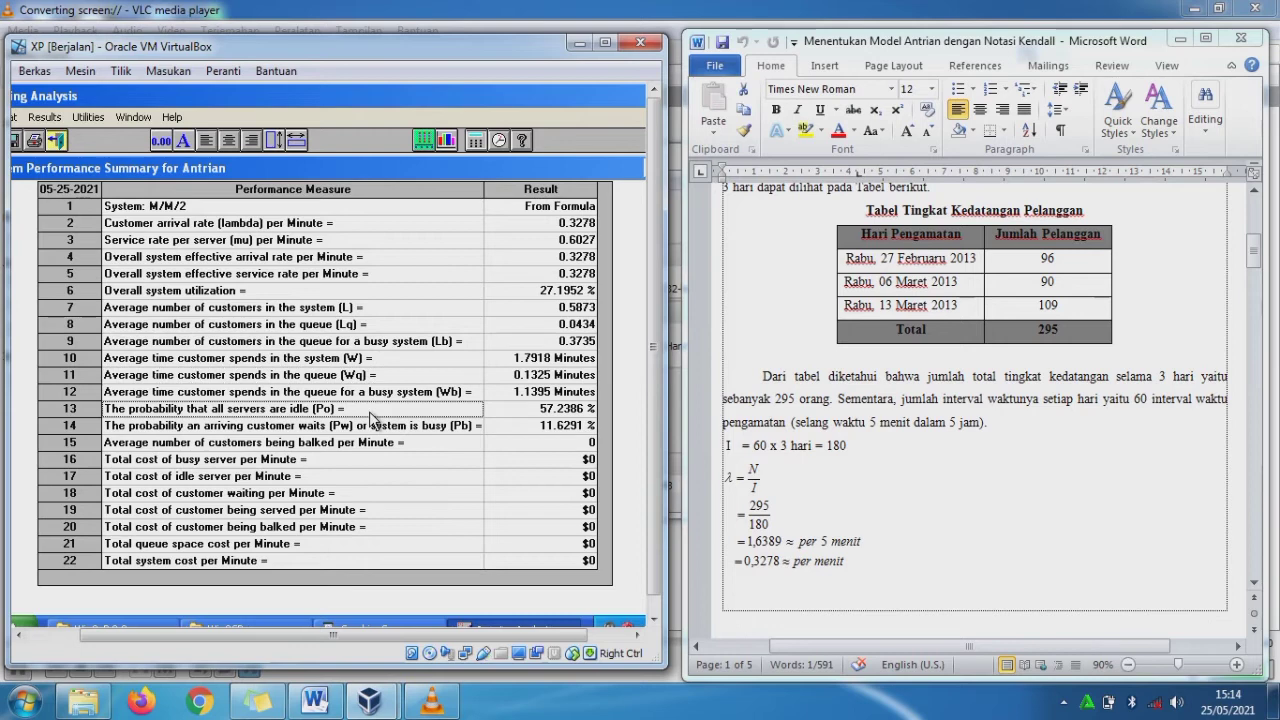
pyautogui.click(378, 343)
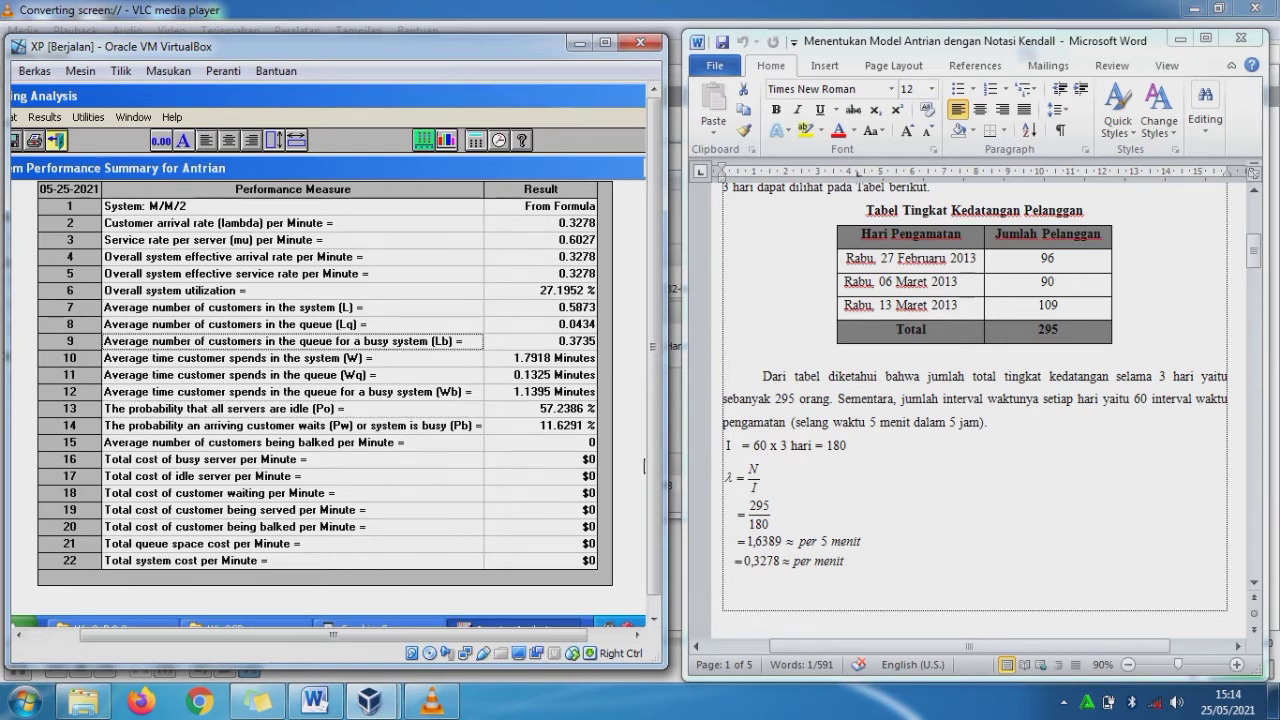
# - Compare the Word document's system utilization calculation (ρ) with the overall system utilization row in the performance summary
pyautogui.hotkey('alt', 'Tab')
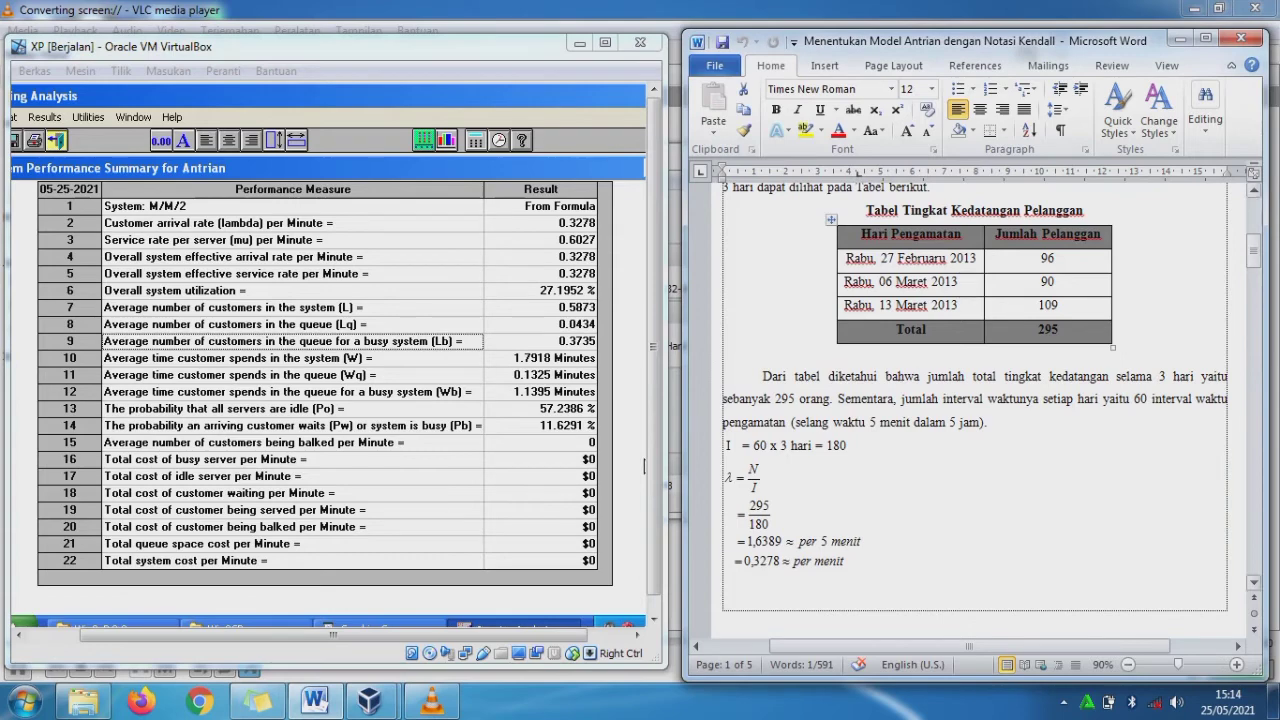
pyautogui.scroll(-10, 644, 466)
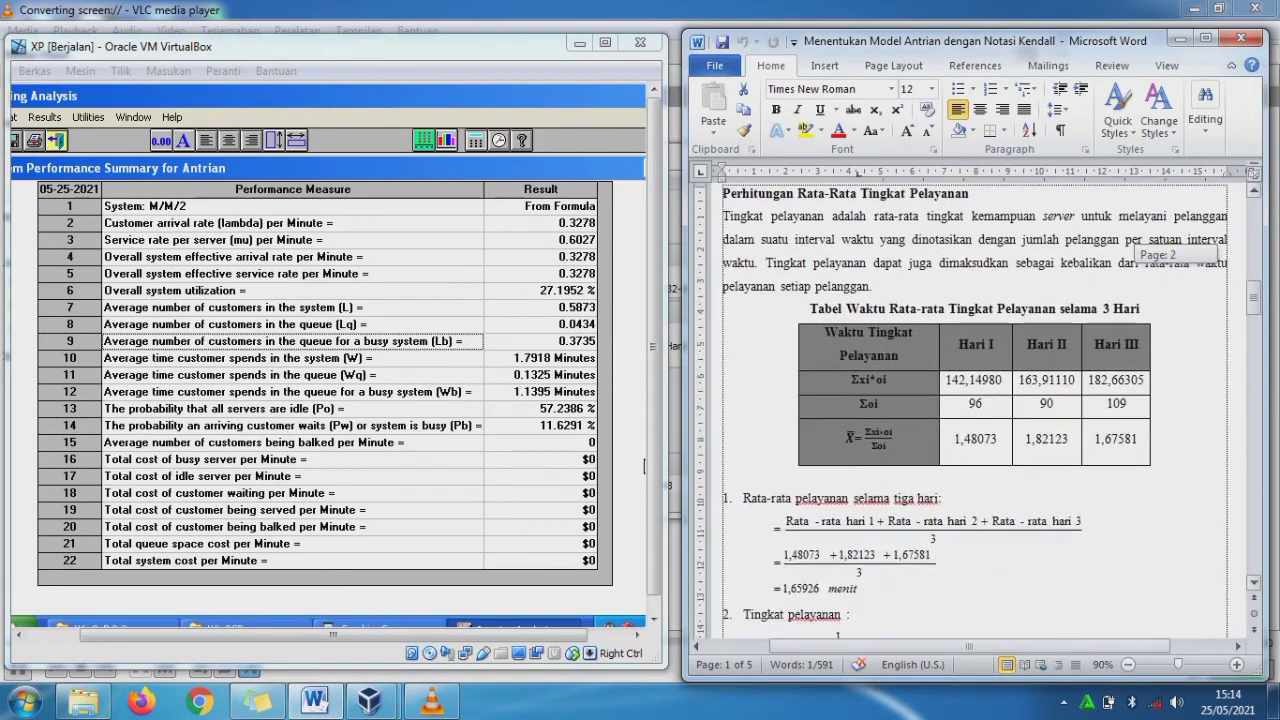
pyautogui.scroll(1, 644, 466)
pyautogui.scroll(-2, 644, 466)
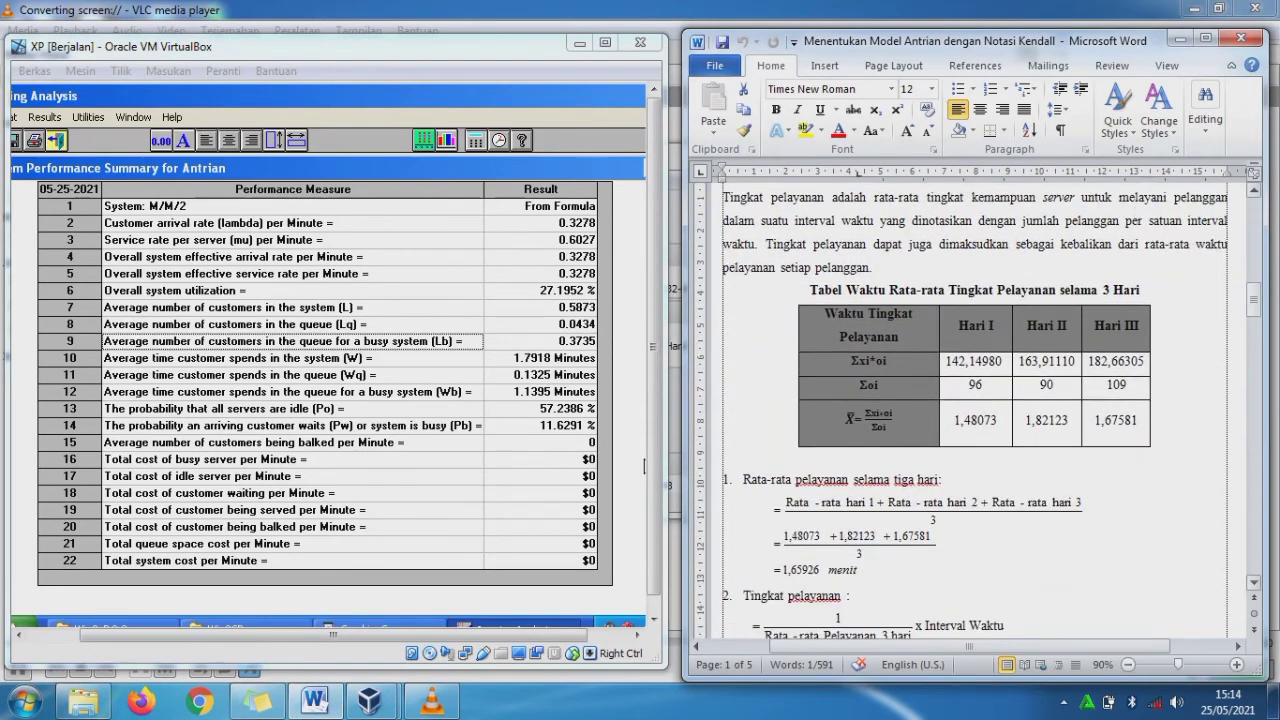
pyautogui.scroll(-20, 644, 466)
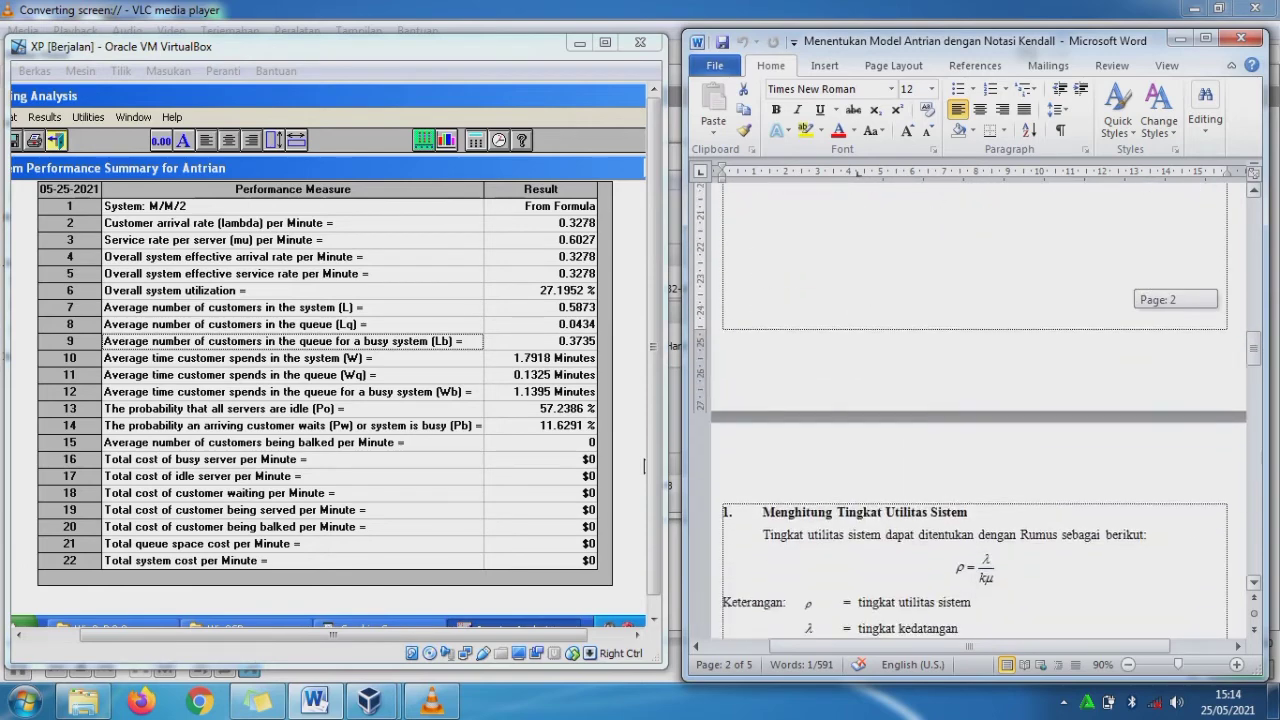
pyautogui.scroll(-10, 644, 466)
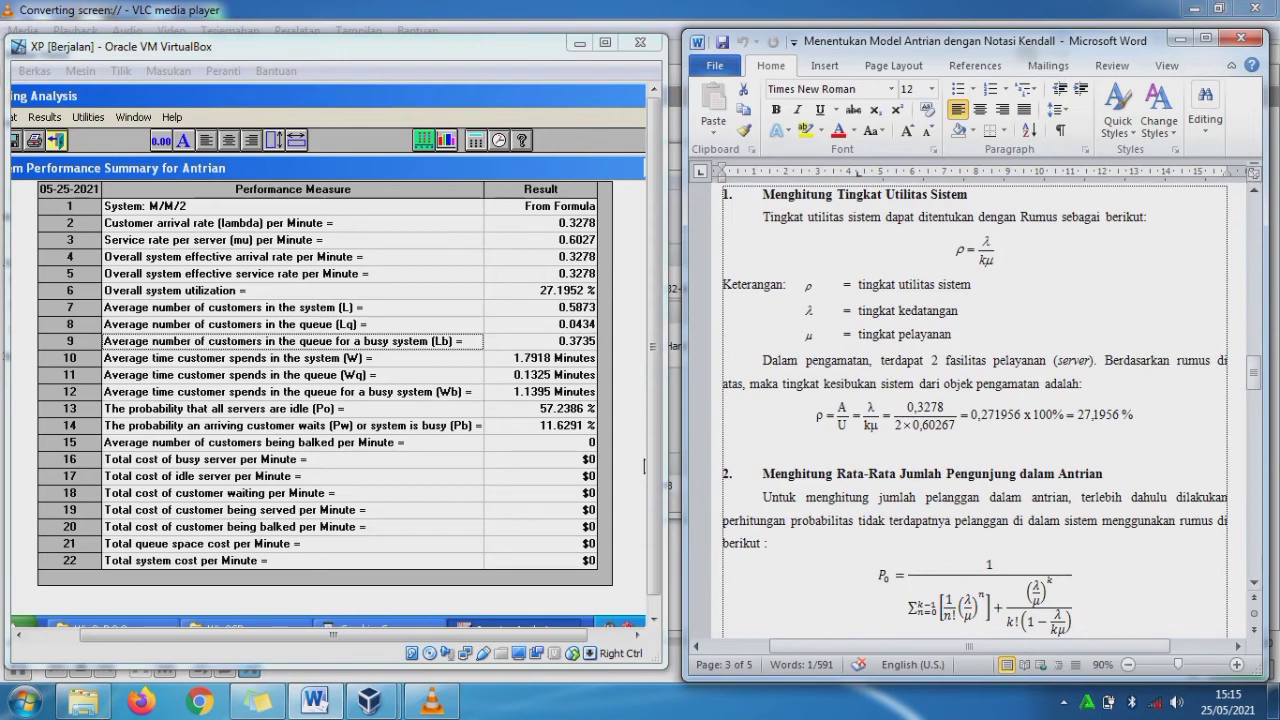
pyautogui.moveTo(763, 217); pyautogui.dragTo(885, 218)
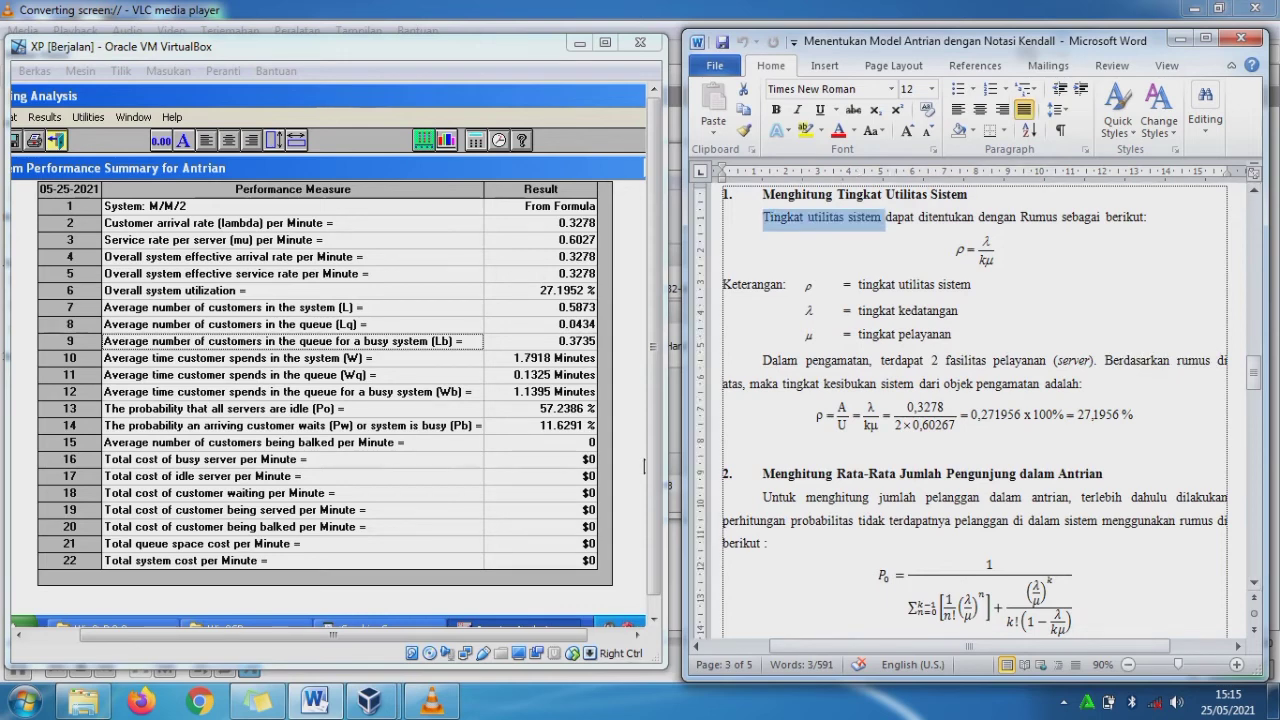
pyautogui.moveTo(816, 418); pyautogui.dragTo(1134, 418)
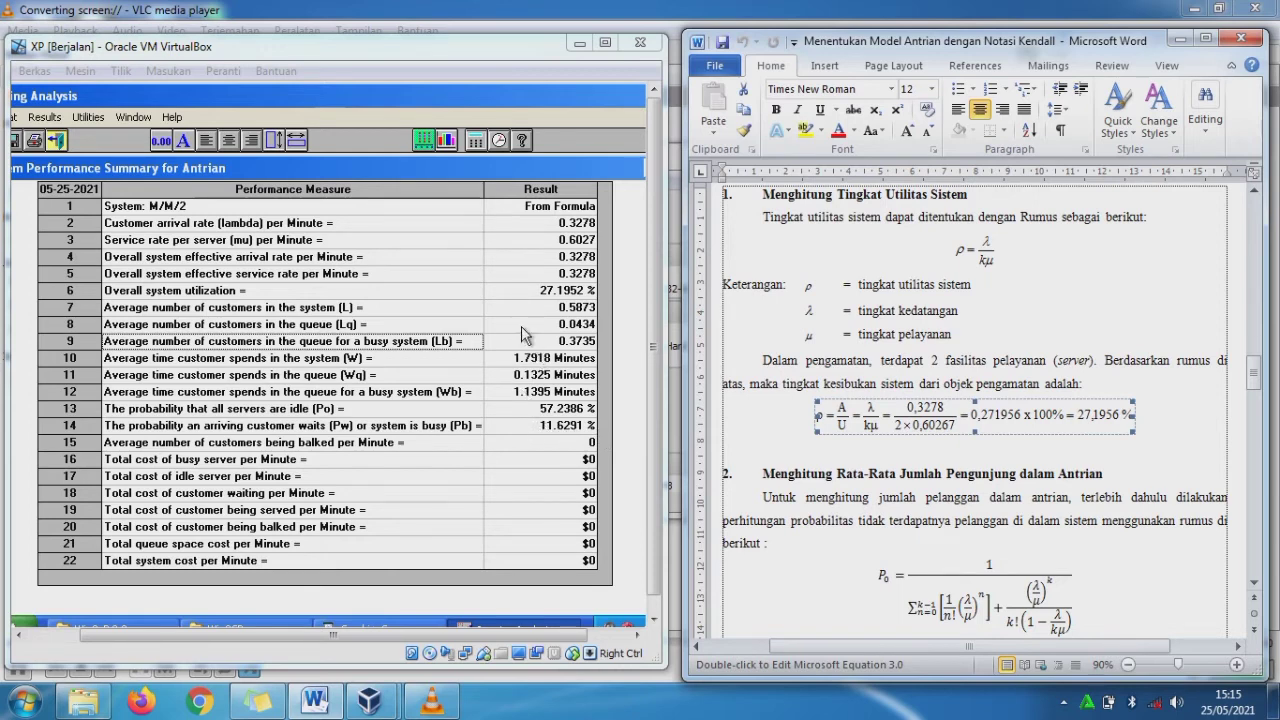
pyautogui.click(520, 288)
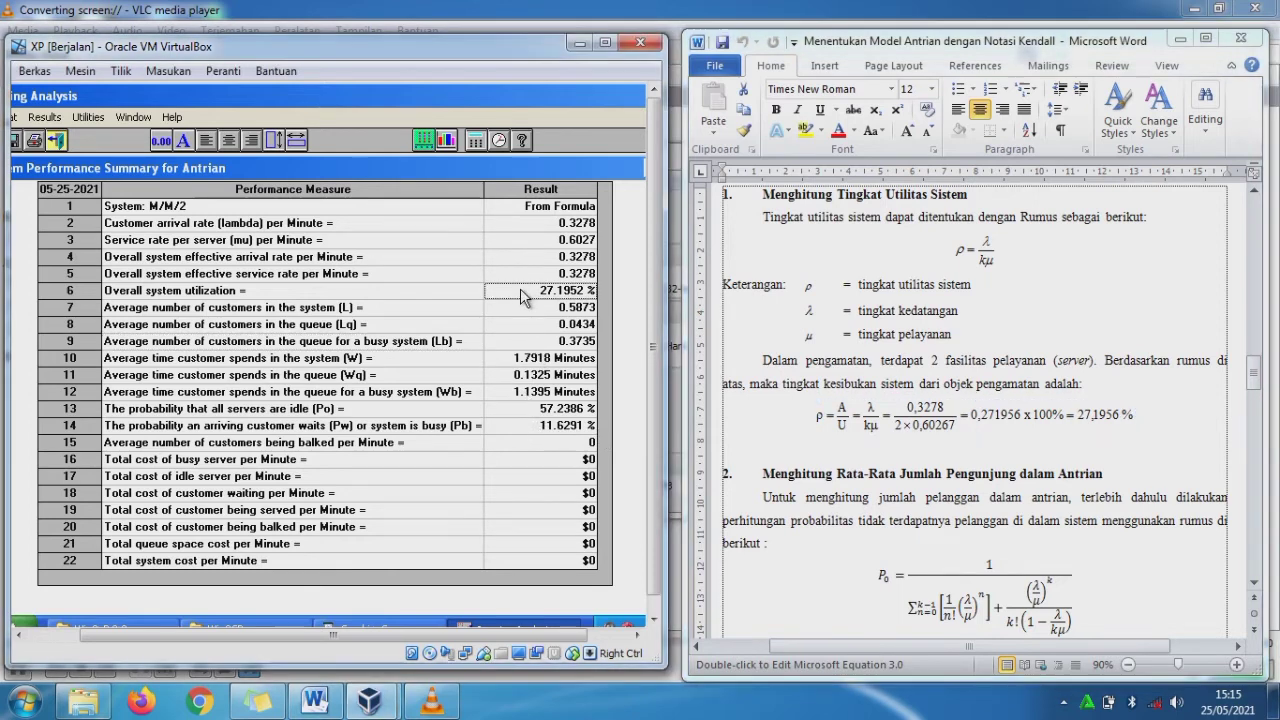
pyautogui.click(441, 288)
pyautogui.hotkey('shift', 'Right')
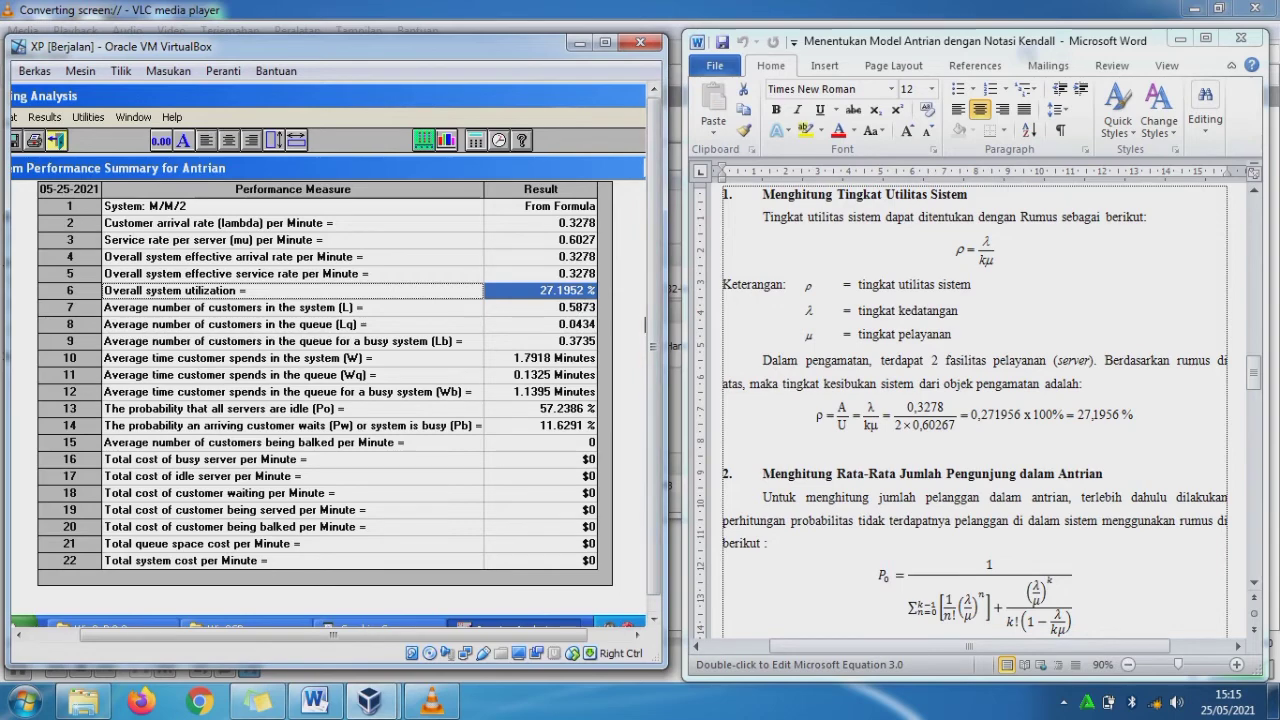
# - Find the document's Po calculation and compare it with the summary's probability that all servers are idle
pyautogui.moveTo(1253, 374); pyautogui.dragTo(1253, 408)
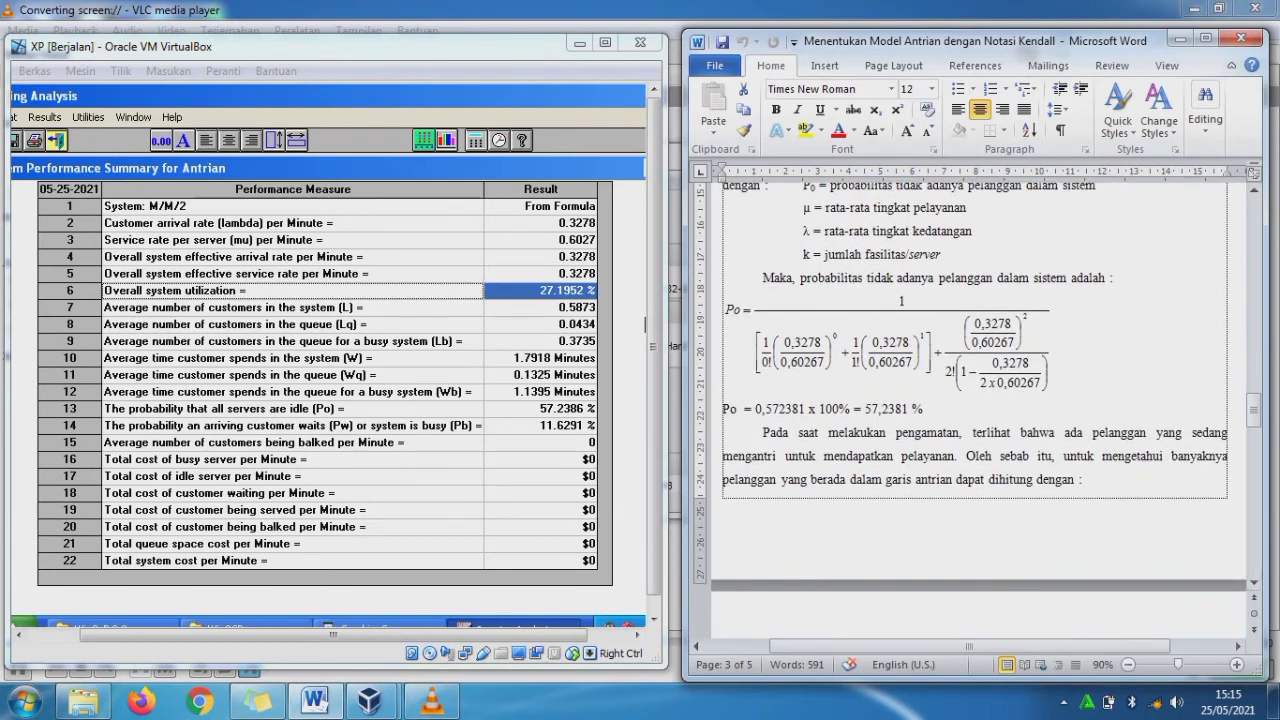
pyautogui.click(896, 409)
pyautogui.doubleClick(872, 409)
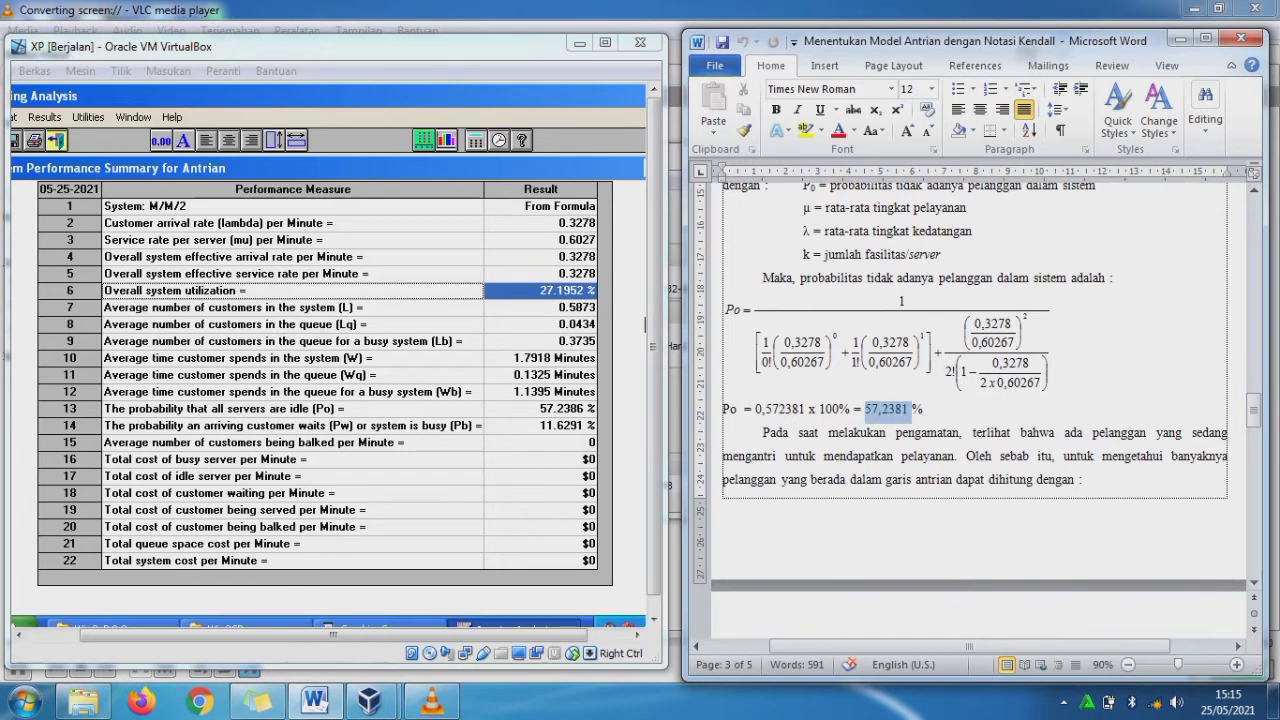
pyautogui.hotkey('shift', 'End')
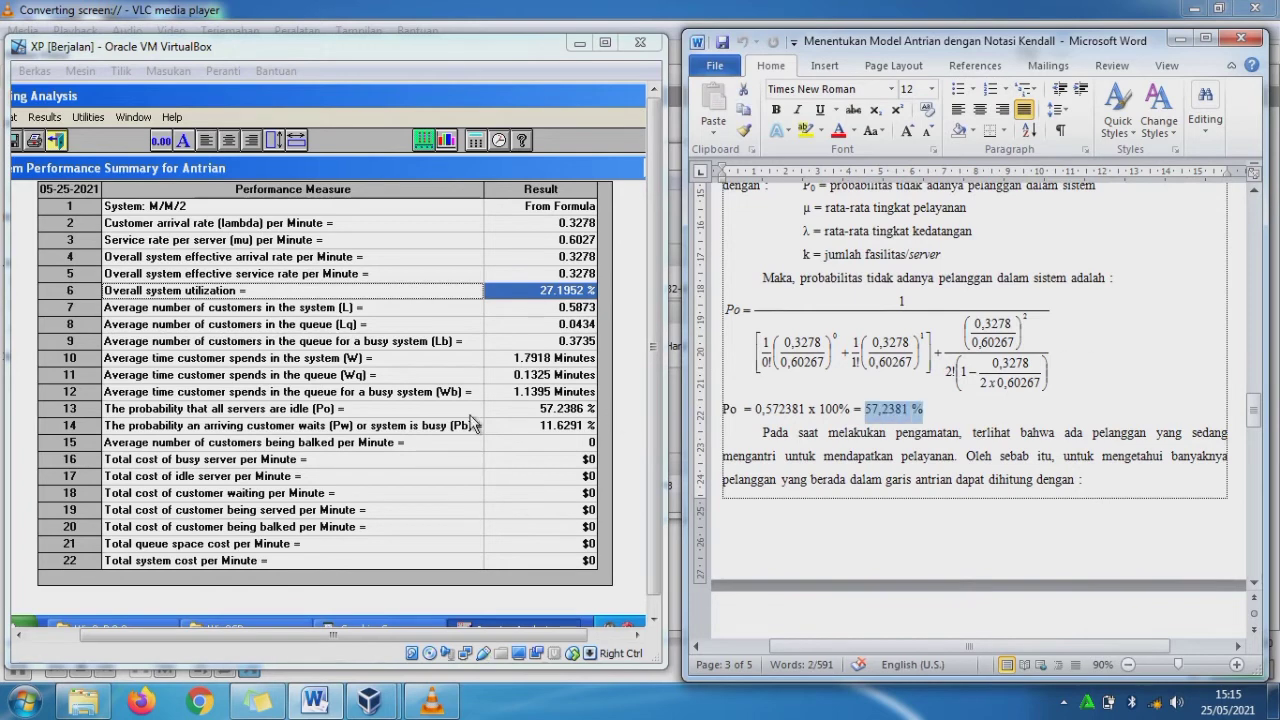
pyautogui.click(436, 413)
pyautogui.press('Right')
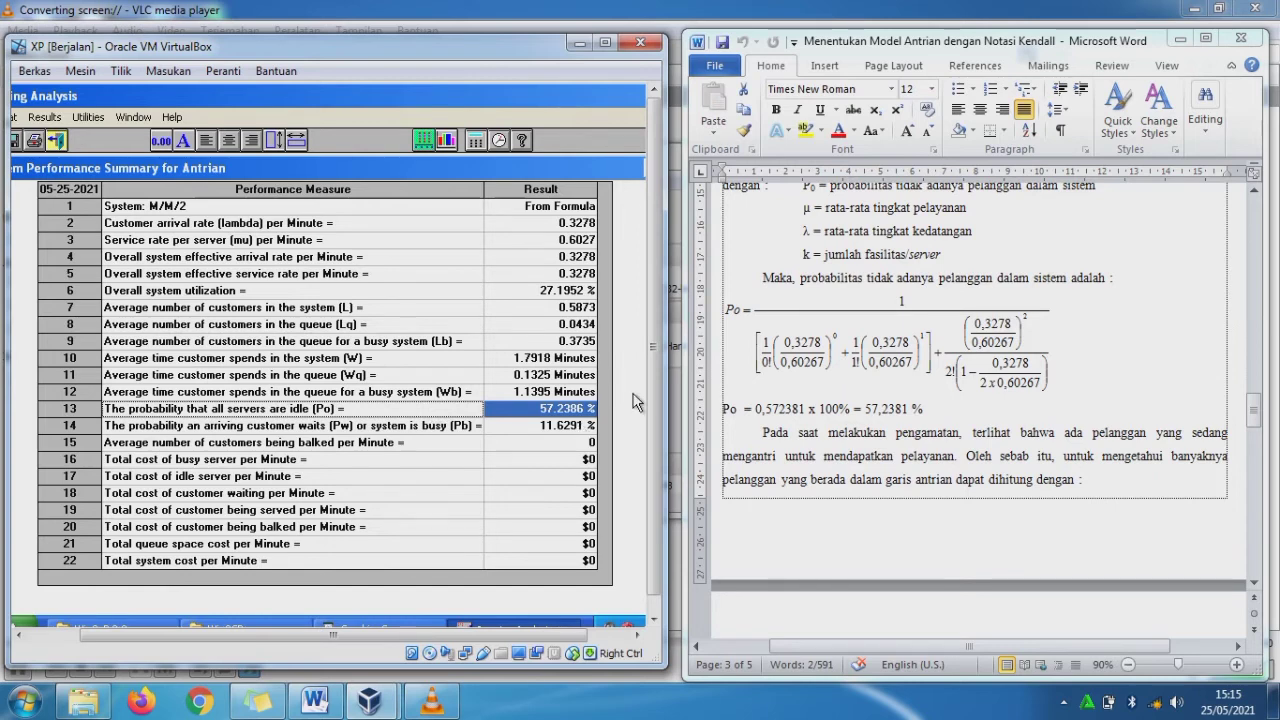
# - Find the document's Lq calculation and compare it with the summary's average number of customers in the queue
pyautogui.scroll(-10, 975, 410)
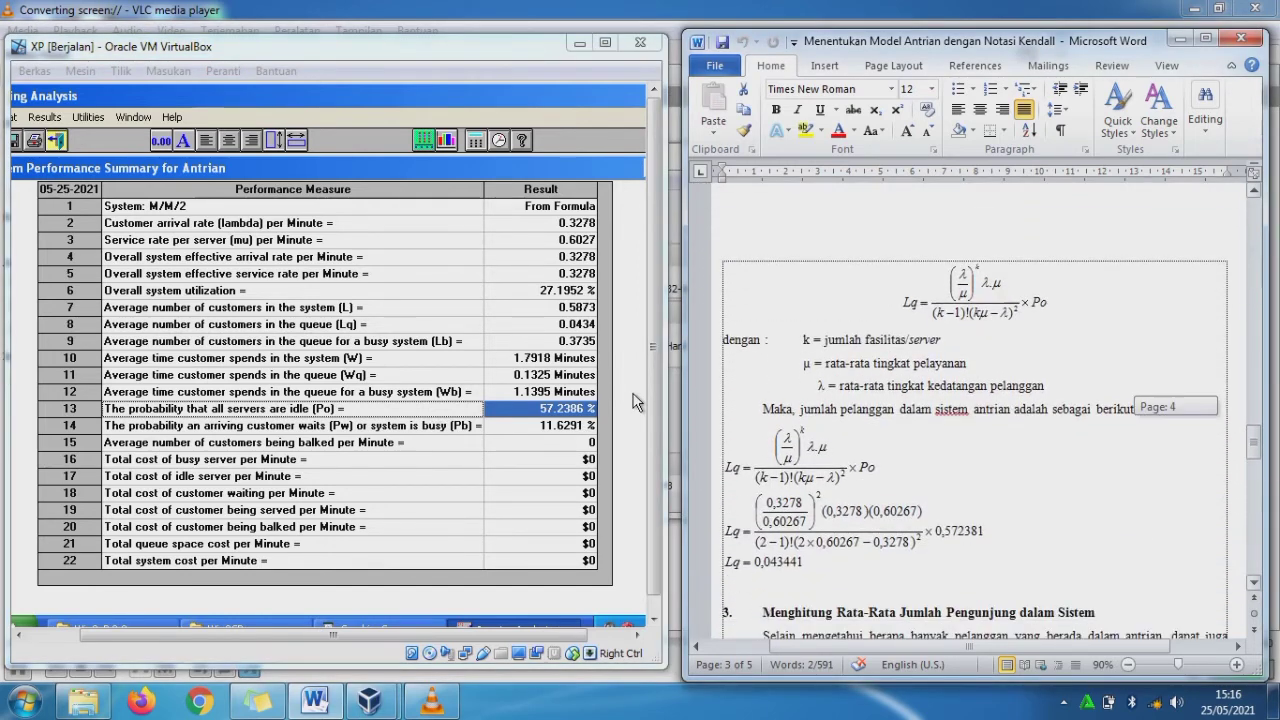
pyautogui.moveTo(1254, 442); pyautogui.dragTo(1254, 441)
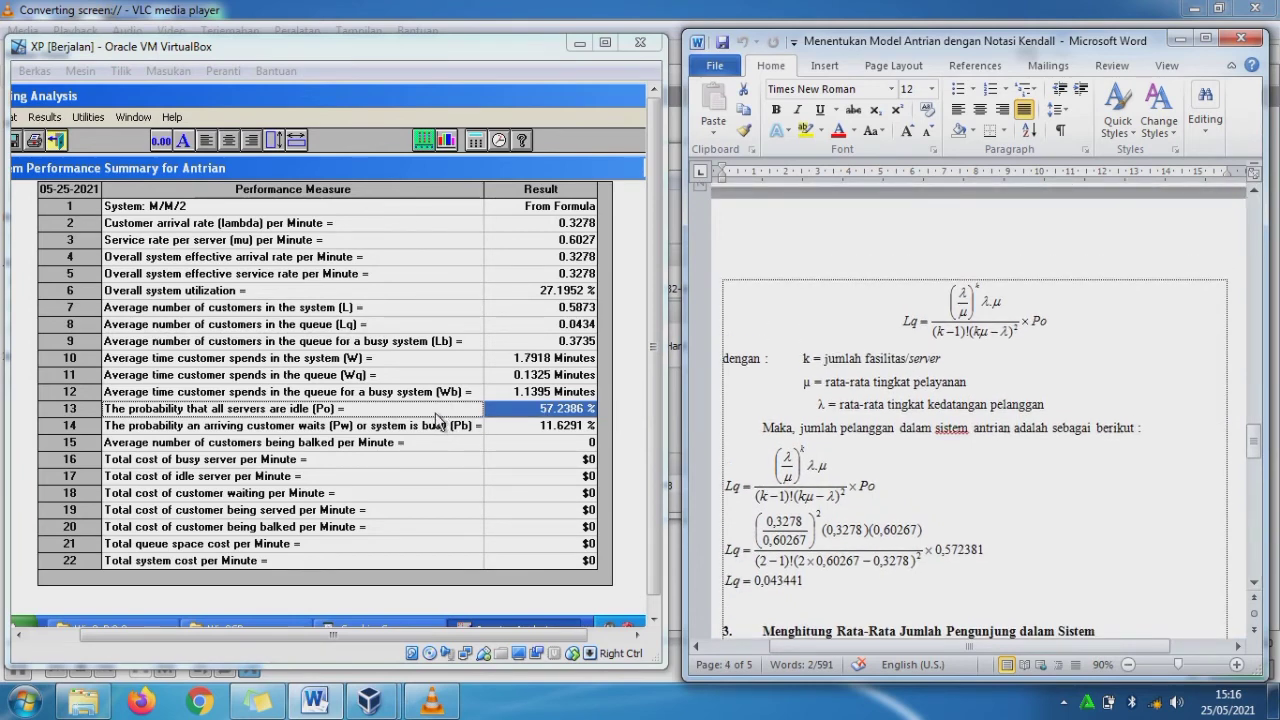
pyautogui.click(341, 309)
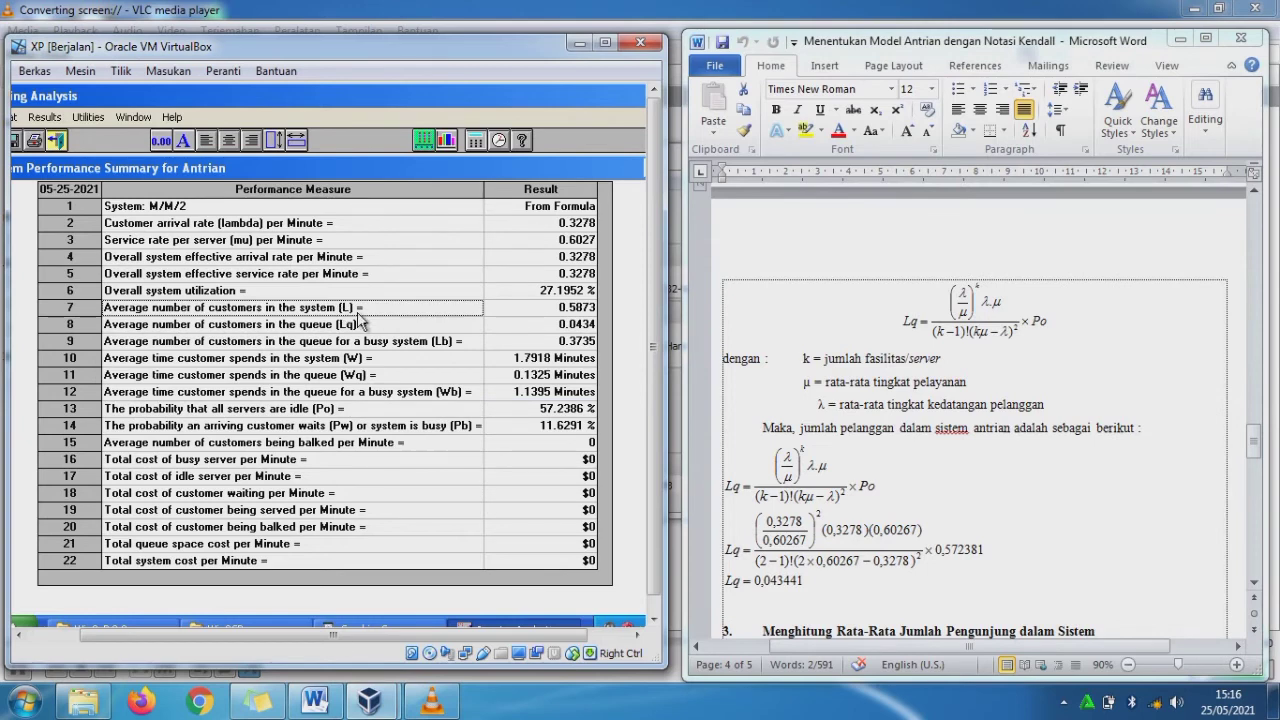
pyautogui.click(352, 324)
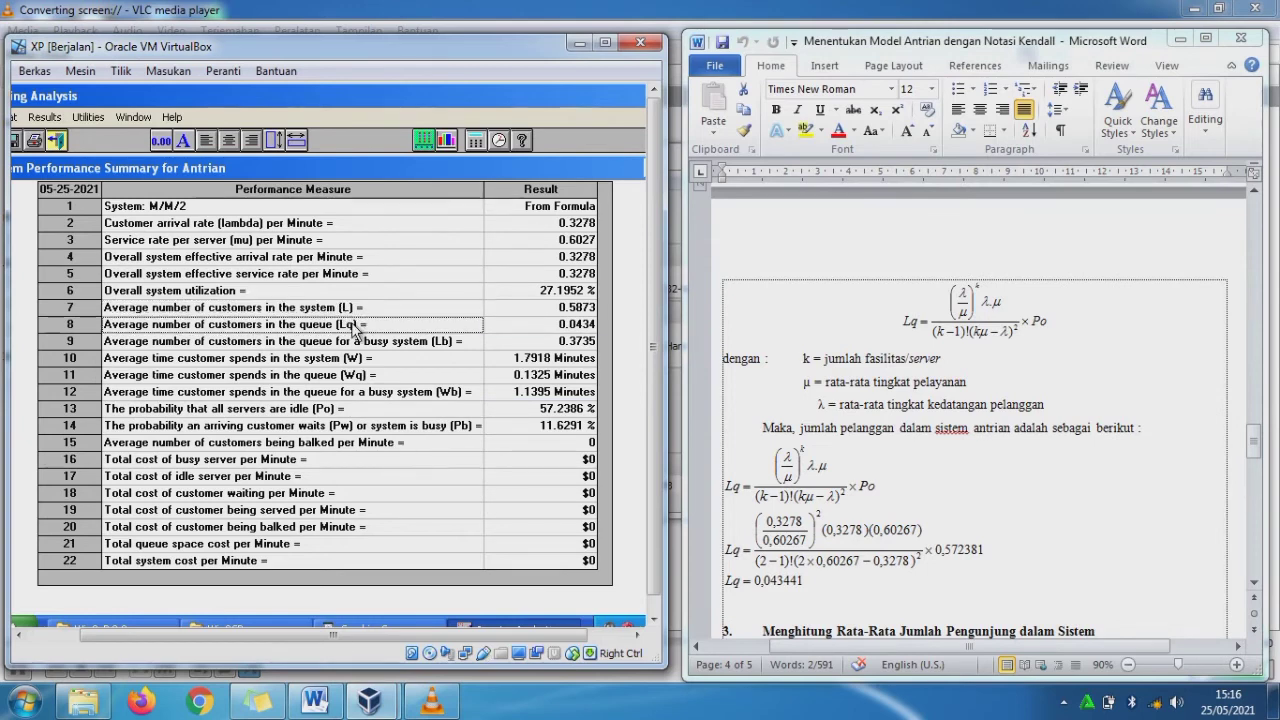
pyautogui.click(352, 324)
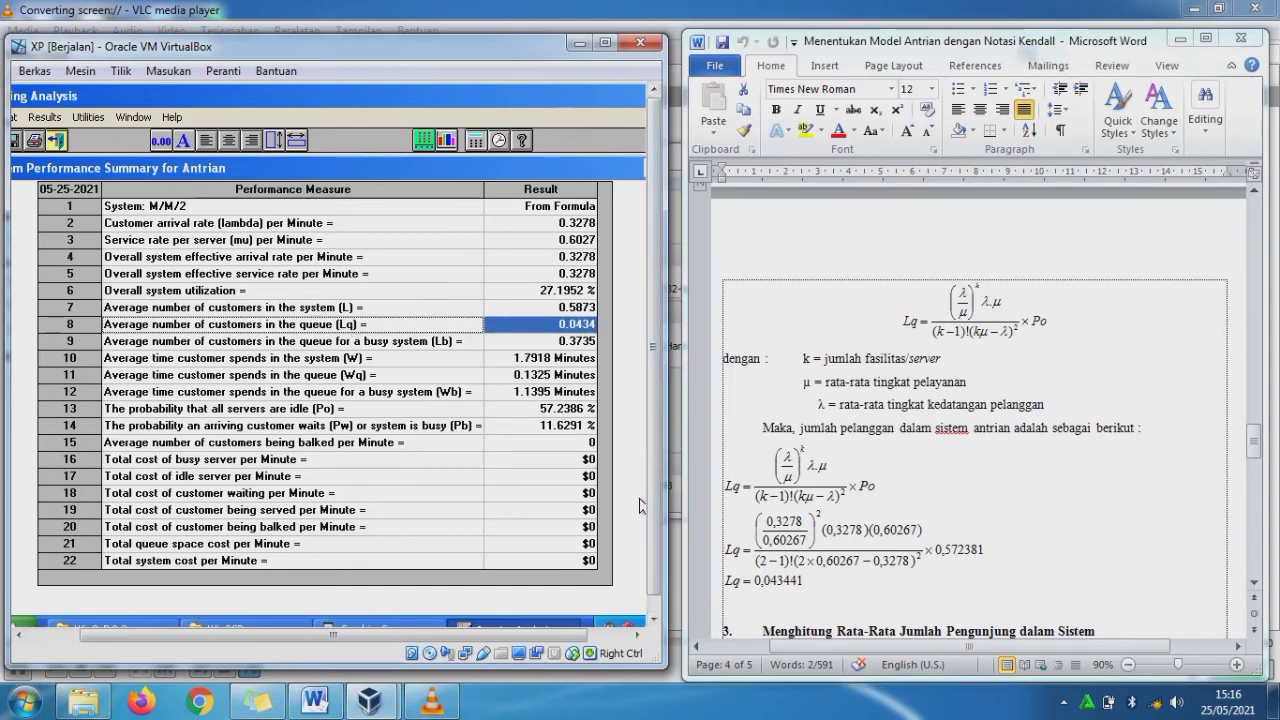
# - Find the document's L calculation in section 3 and compare it with the summary's average number of customers in the system
pyautogui.scroll(-1, 640, 505)
pyautogui.scroll(-5, 640, 505)
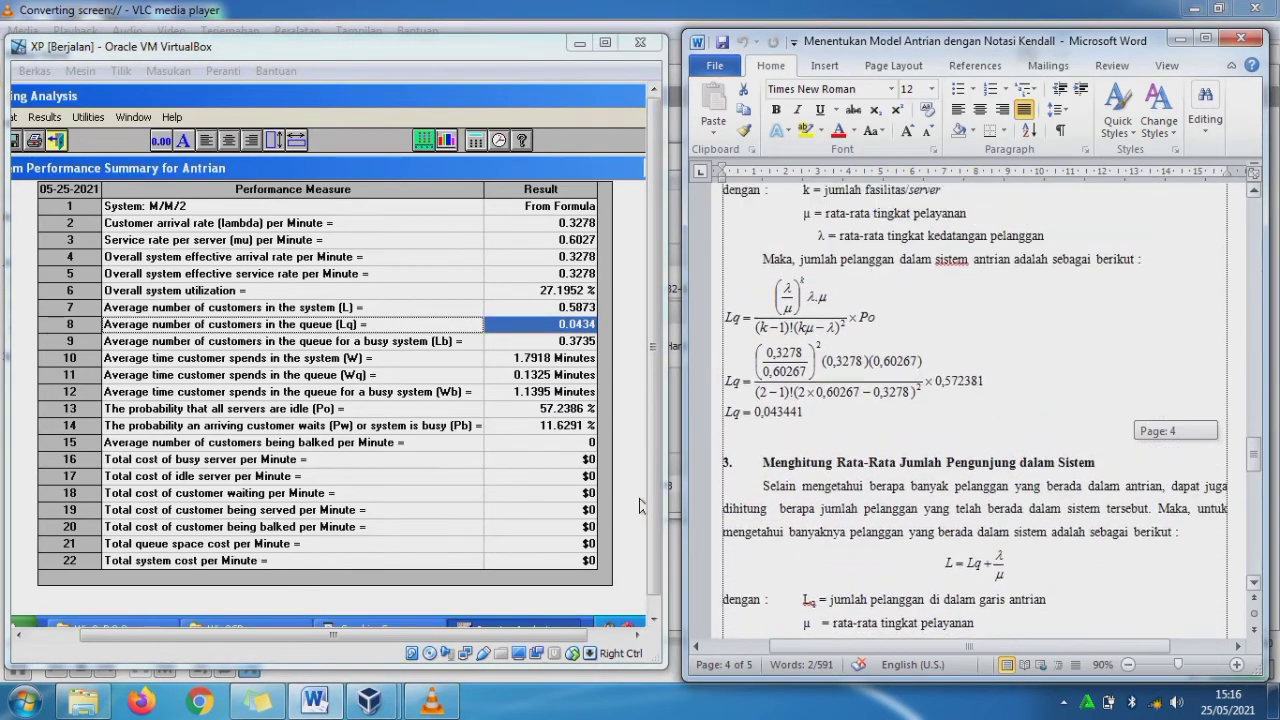
pyautogui.moveTo(1254, 469); pyautogui.dragTo(1254, 472)
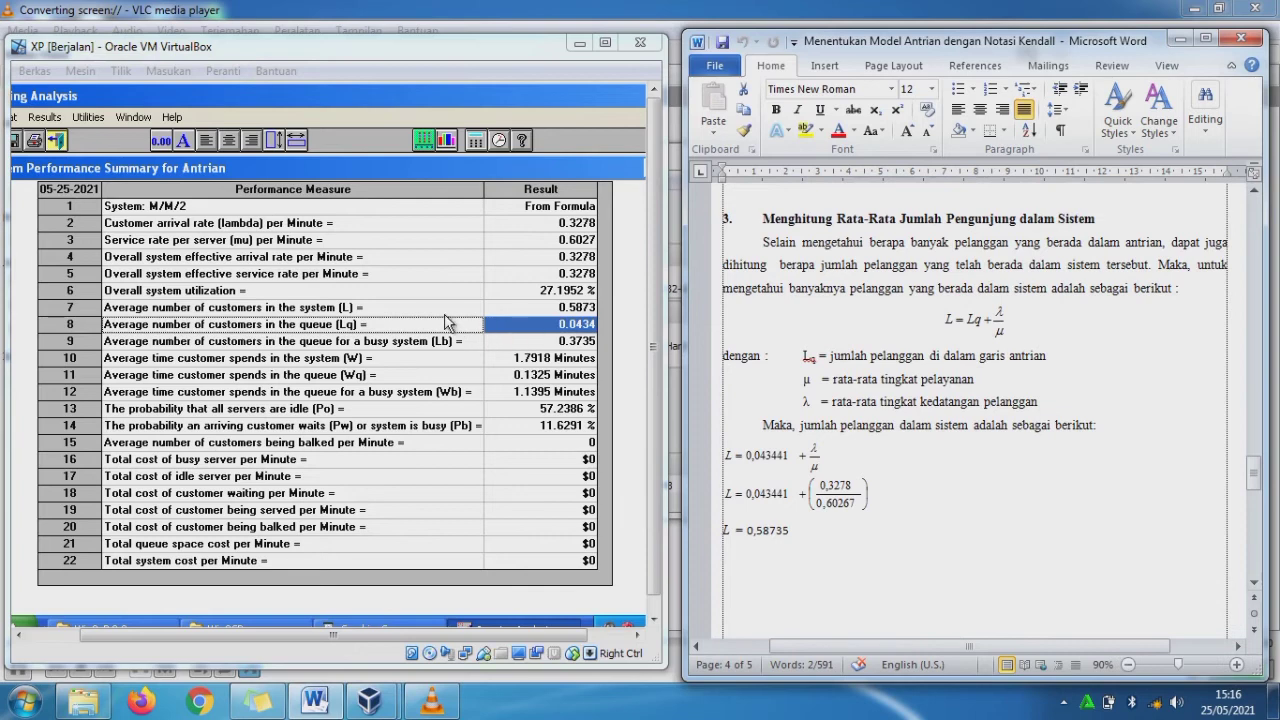
pyautogui.click(424, 313)
pyautogui.press('Right')
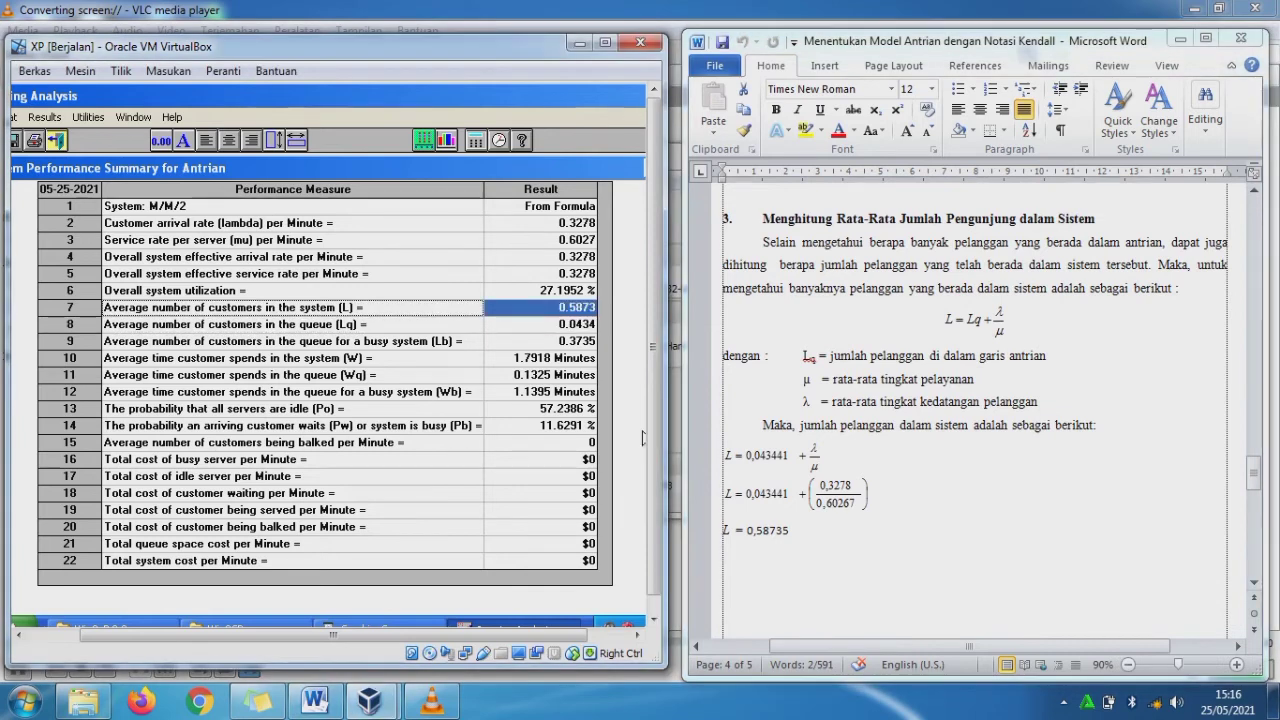
# - Compare the document's Wq and W calculations in sections 4 and 5 with the summary's average queue and system times
pyautogui.moveTo(1254, 473); pyautogui.dragTo(1254, 522)
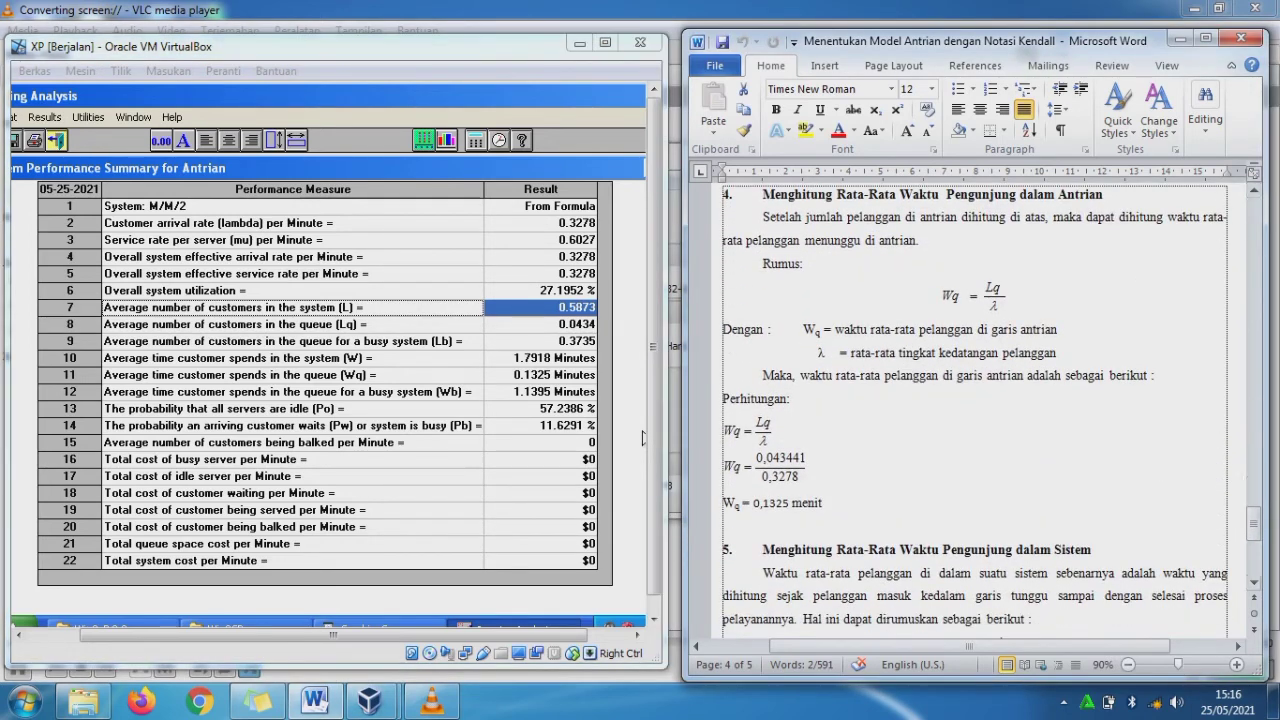
pyautogui.click(392, 373)
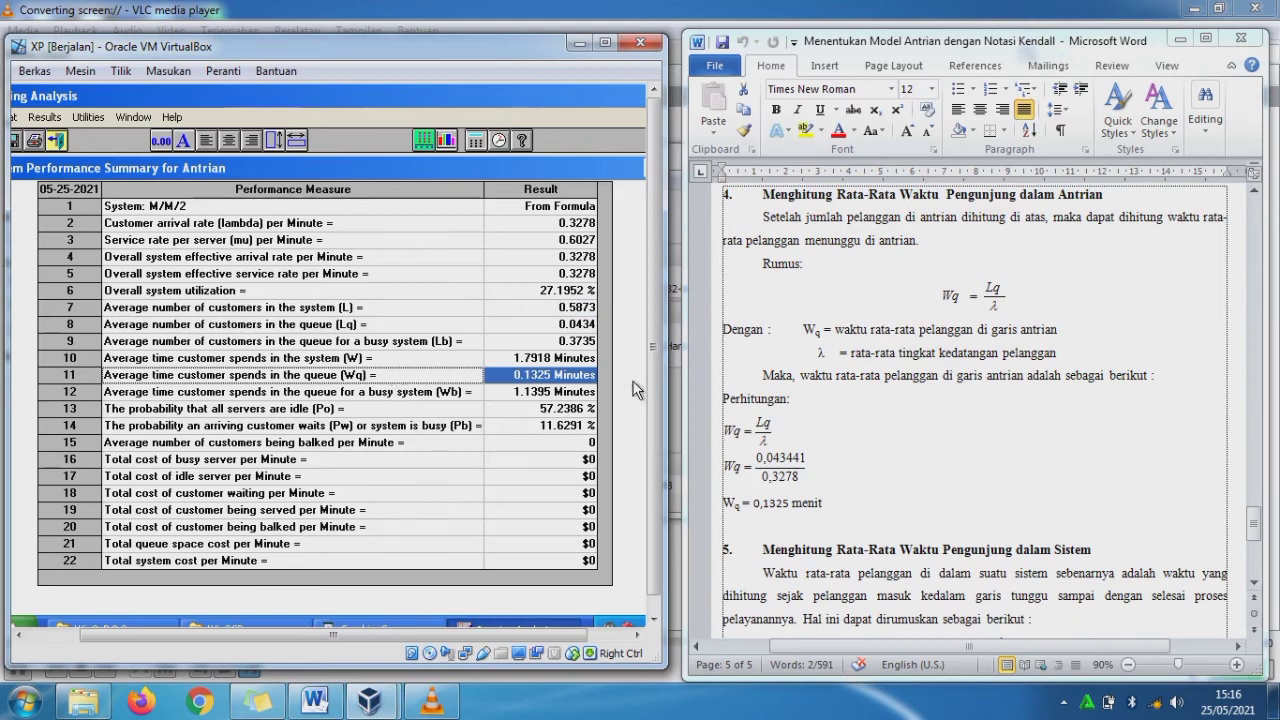
pyautogui.moveTo(1253, 522); pyautogui.dragTo(1253, 548)
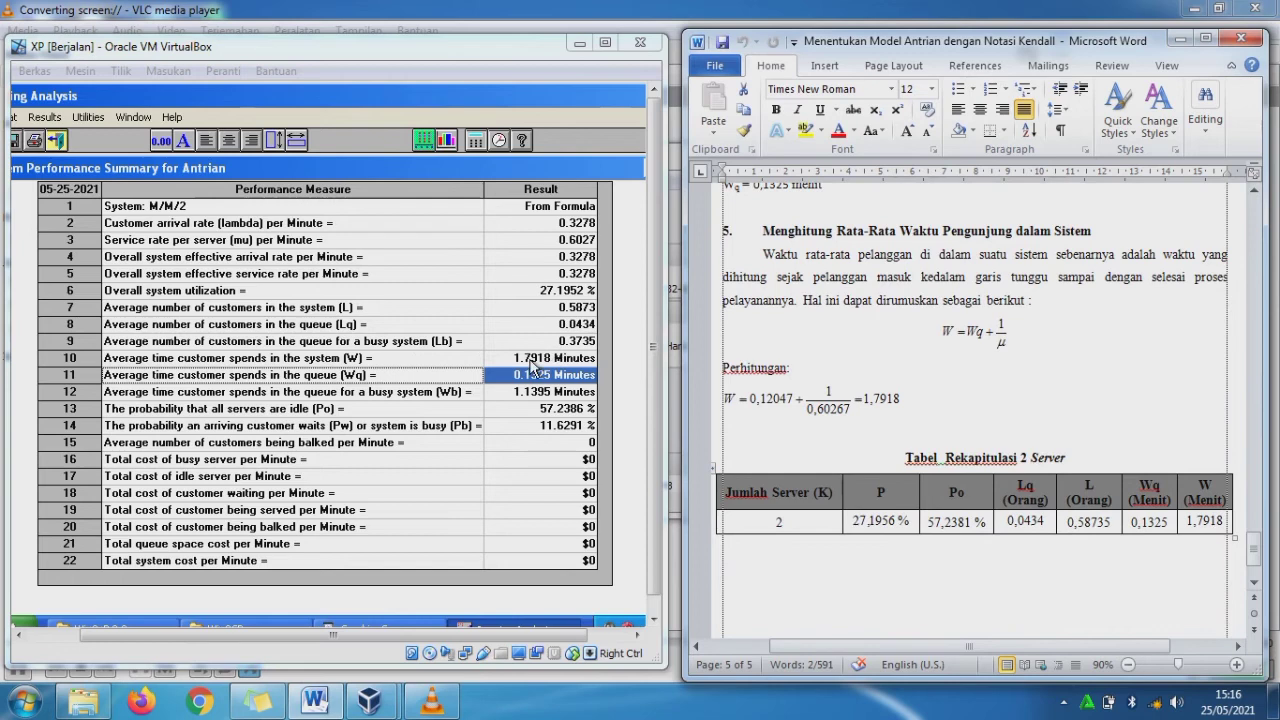
pyautogui.click(468, 359)
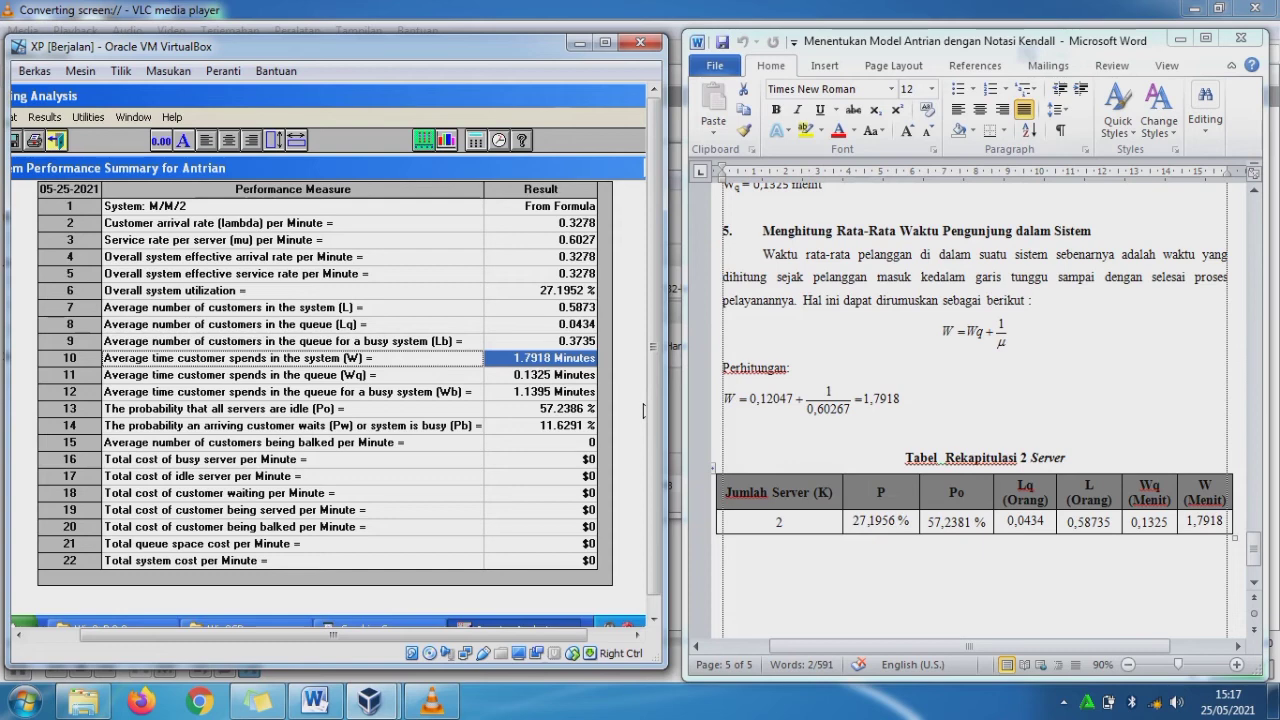
# - Check the P value in the document's 2-server recapitulation table against the summary's overall system utilization
pyautogui.click(418, 287)
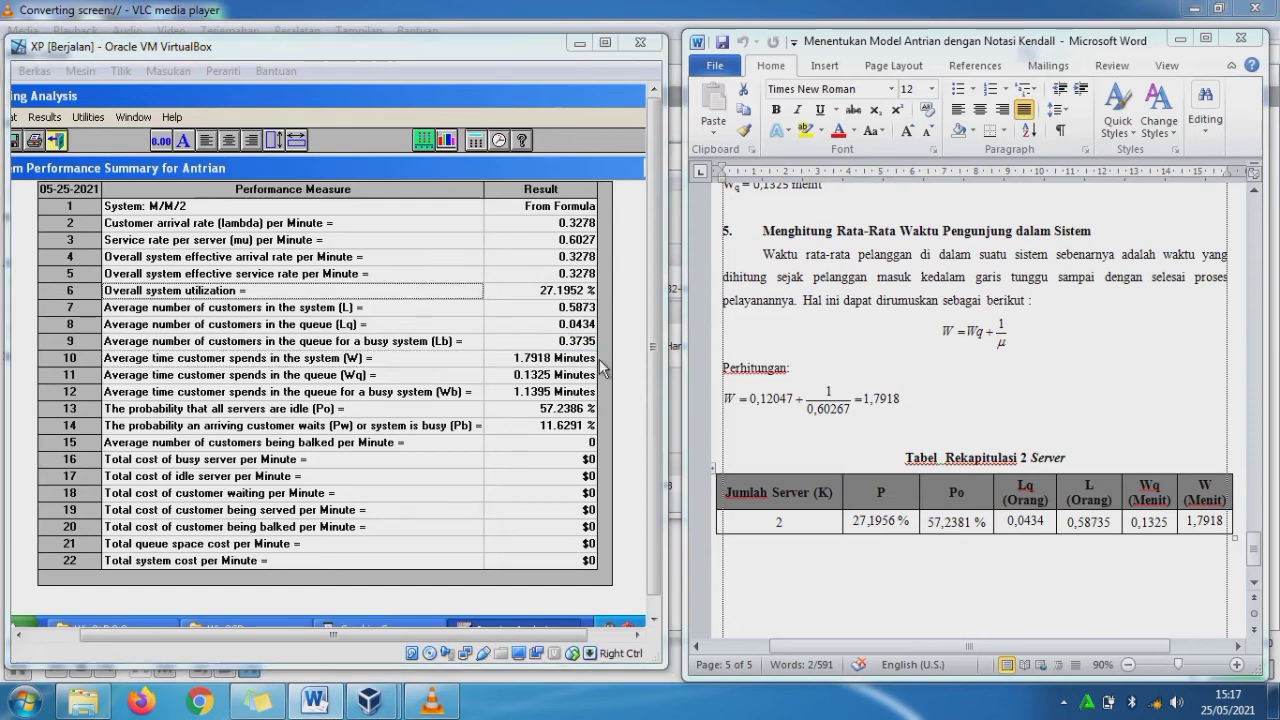
pyautogui.moveTo(853, 521); pyautogui.dragTo(911, 521)
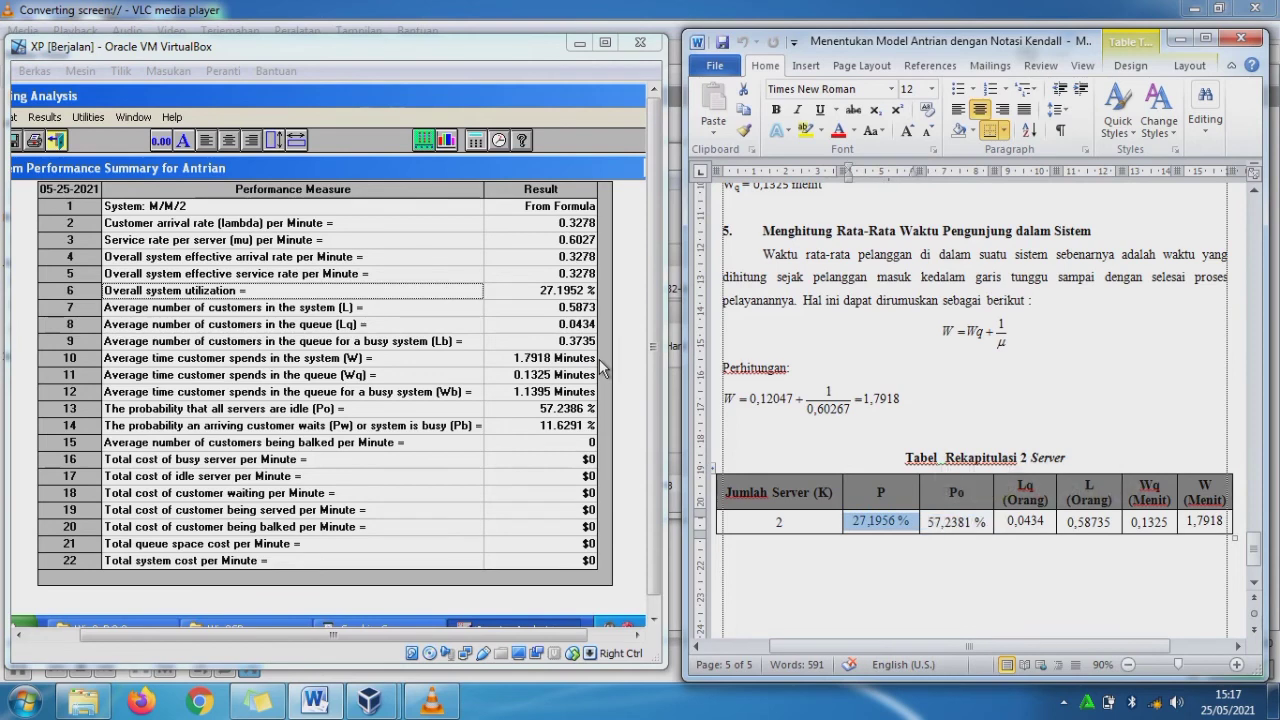
pyautogui.click(553, 291)
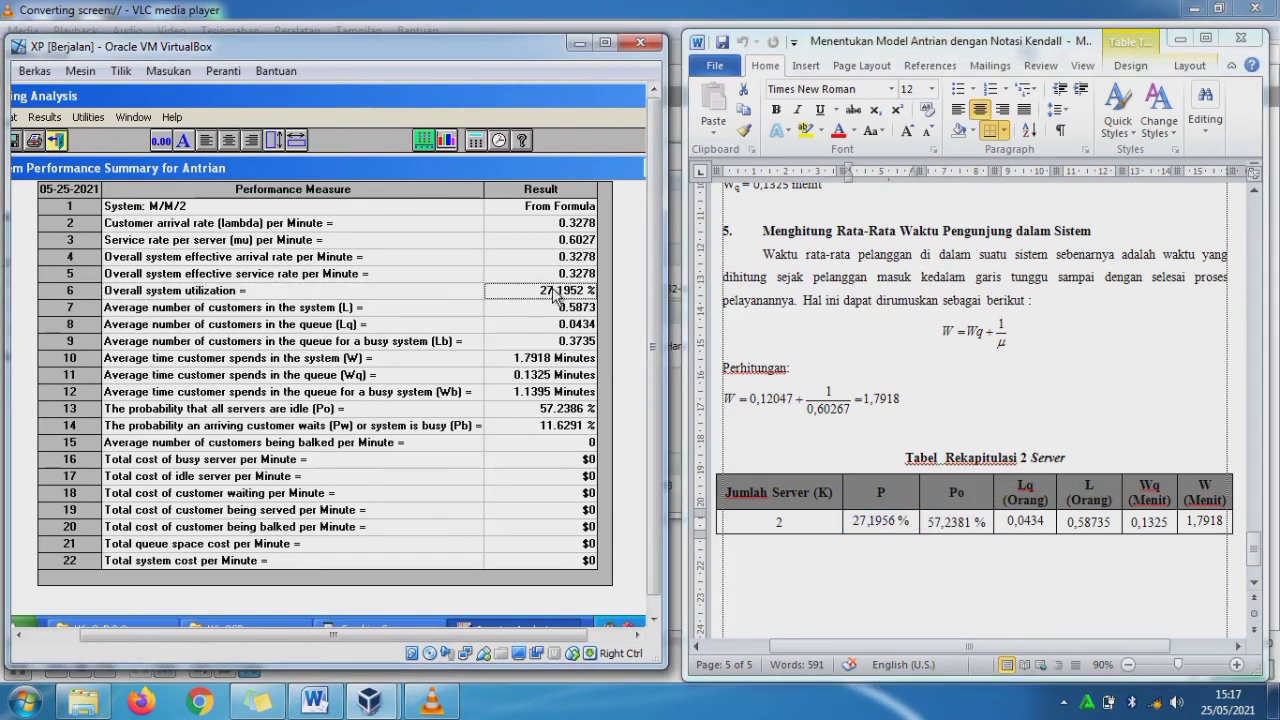
pyautogui.click(456, 294)
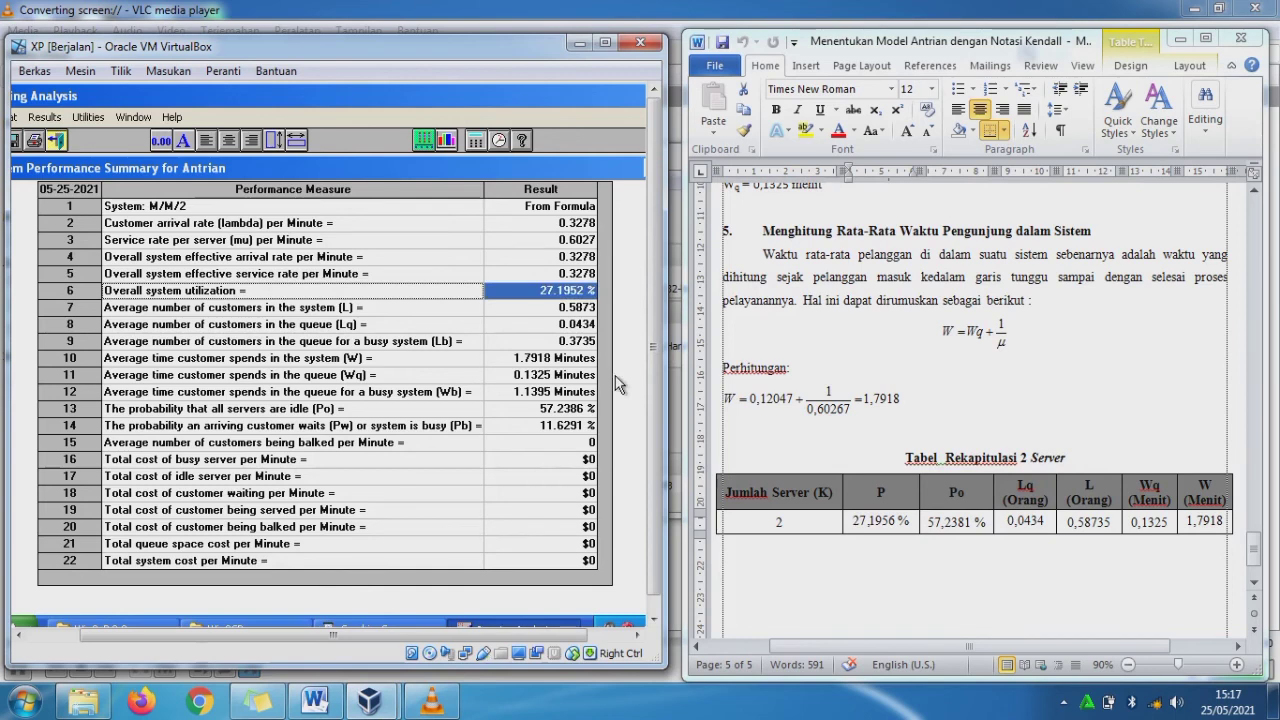
# - Highlight the Po value in the recapitulation table and check it against the summary's idle probability result
pyautogui.hotkey('alt', 'Tab')
pyautogui.press('Right')
pyautogui.hotkey('shift', 'Right')
pyautogui.hotkey('shift', 'Right')
pyautogui.hotkey('shift', 'Right')
pyautogui.hotkey('shift', 'Right')
pyautogui.hotkey('shift', 'Right')
pyautogui.hotkey('shift', 'Right')
pyautogui.hotkey('shift', 'Right')
pyautogui.hotkey('shift', 'Right')
pyautogui.hotkey('shift', 'Right')
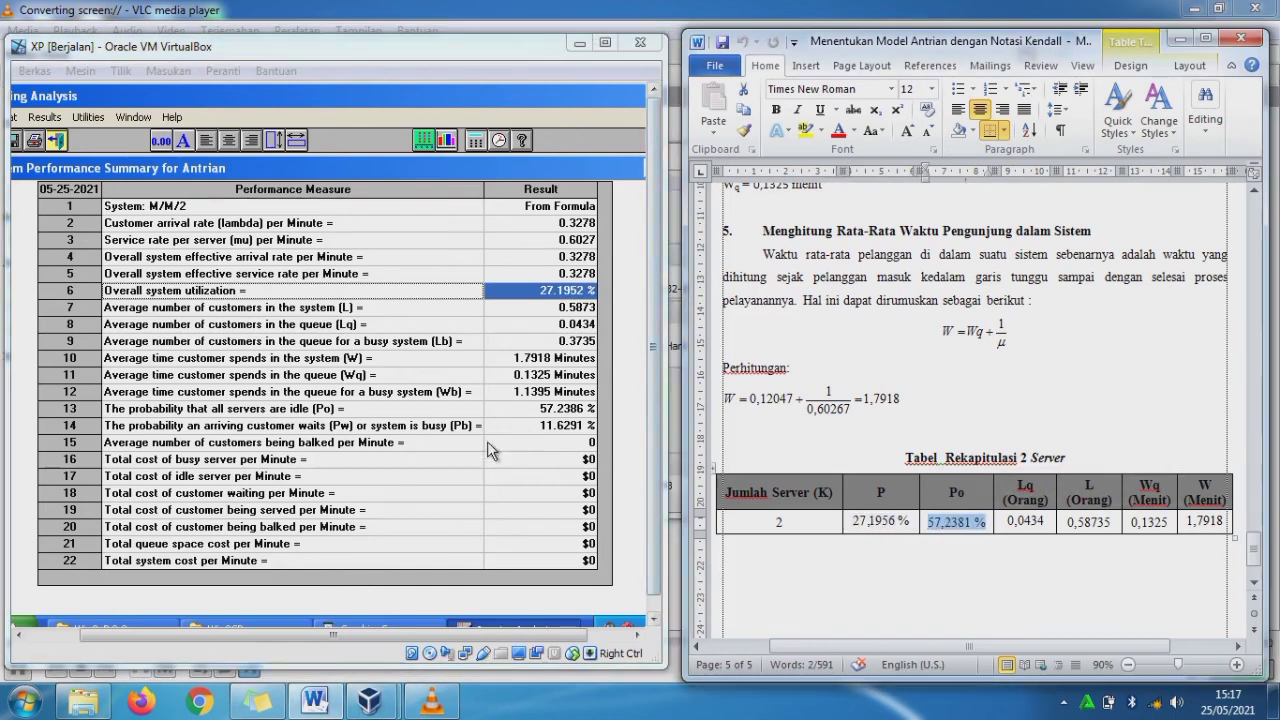
pyautogui.click(416, 409)
pyautogui.press('Right')
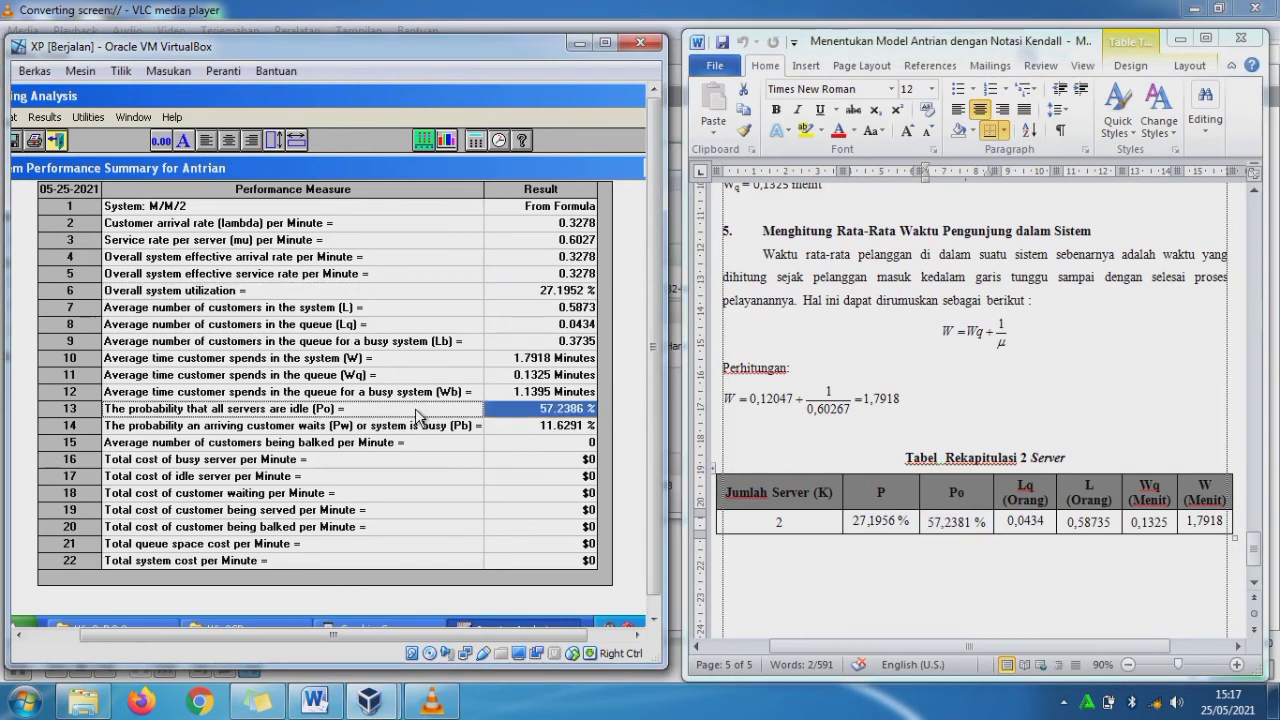
# - Highlight the Lq value in the 2-server recapitulation table and compare it with the summary's average number of customers in the queue
pyautogui.hotkey('alt', 'Tab')
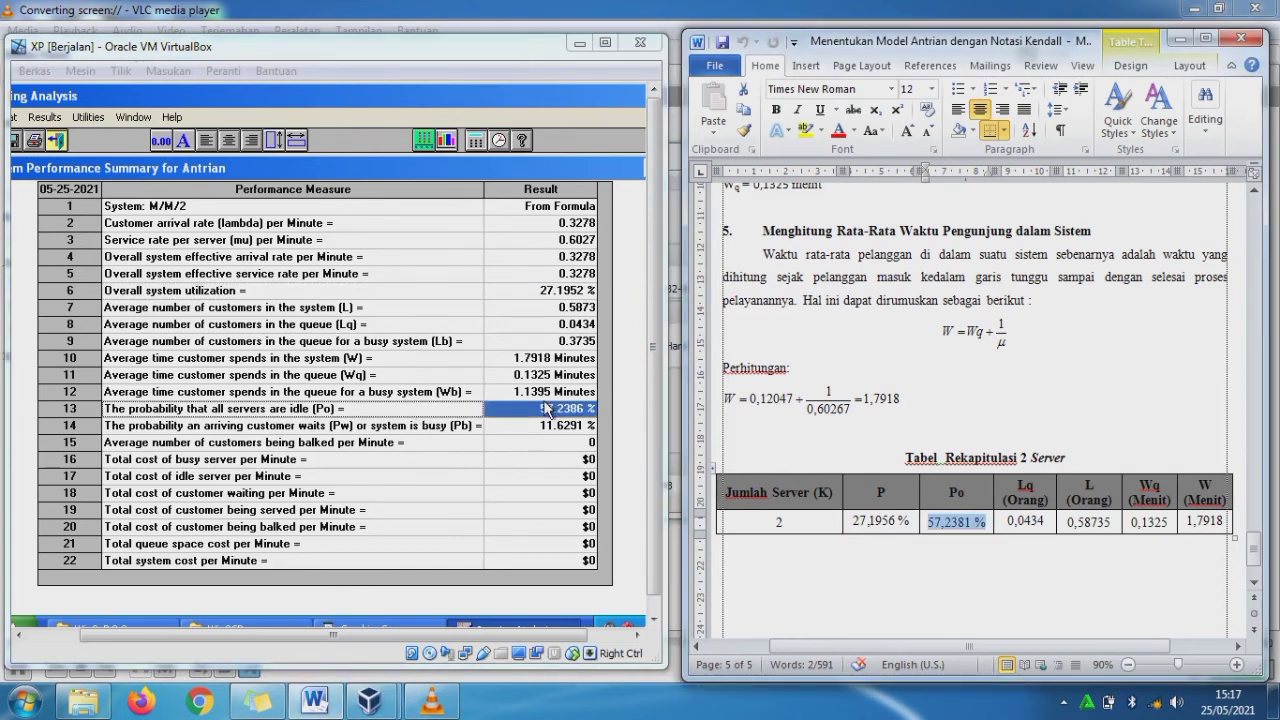
pyautogui.press('Right')
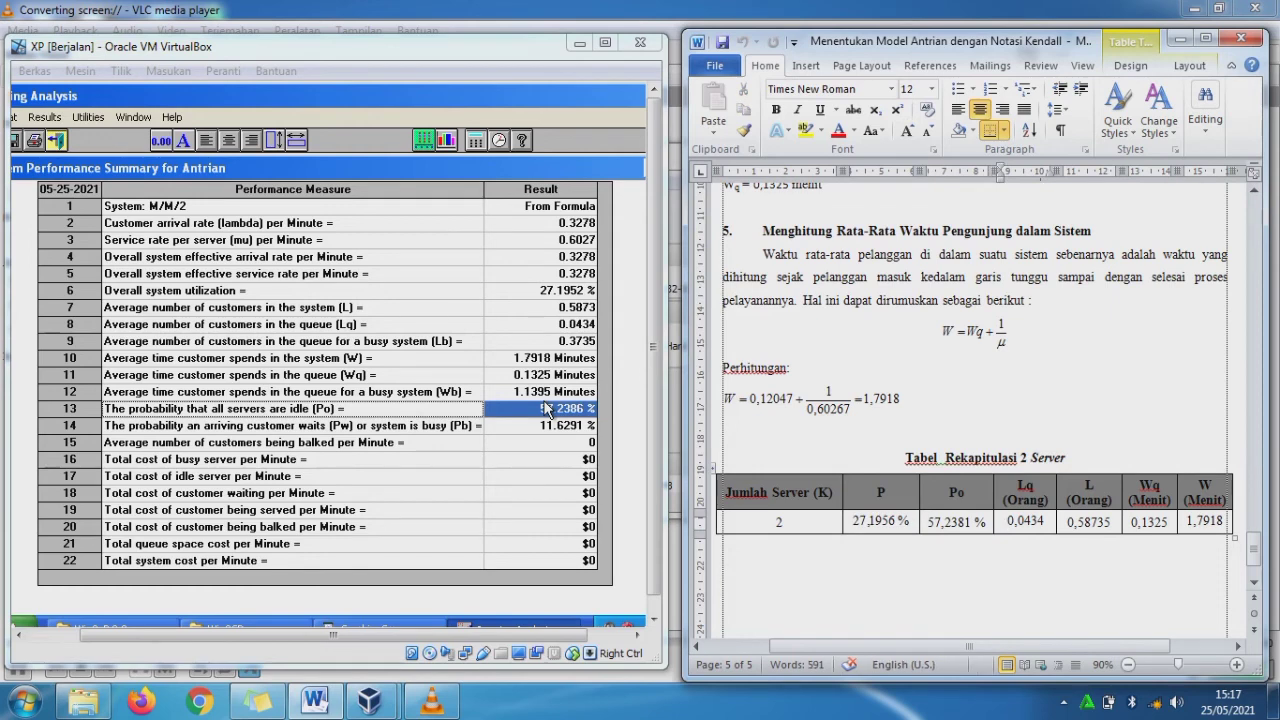
pyautogui.hotkey('shift', 'End')
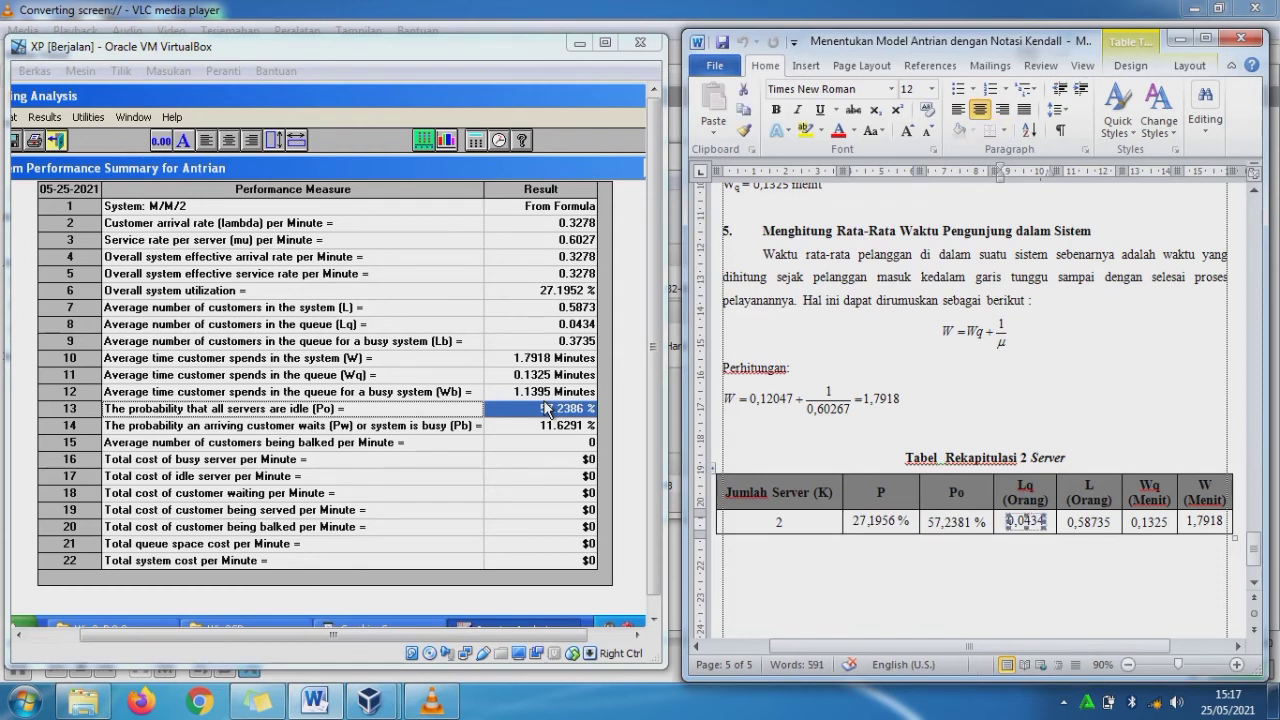
pyautogui.click(428, 331)
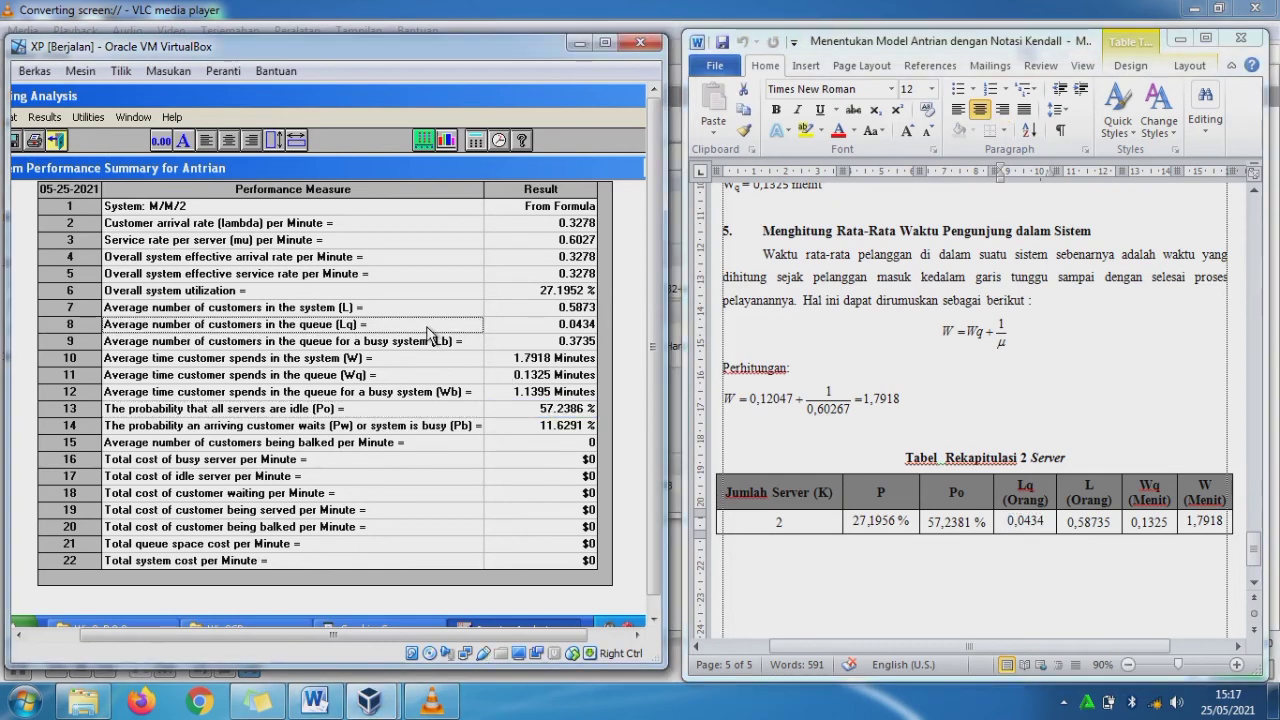
pyautogui.press('Right')
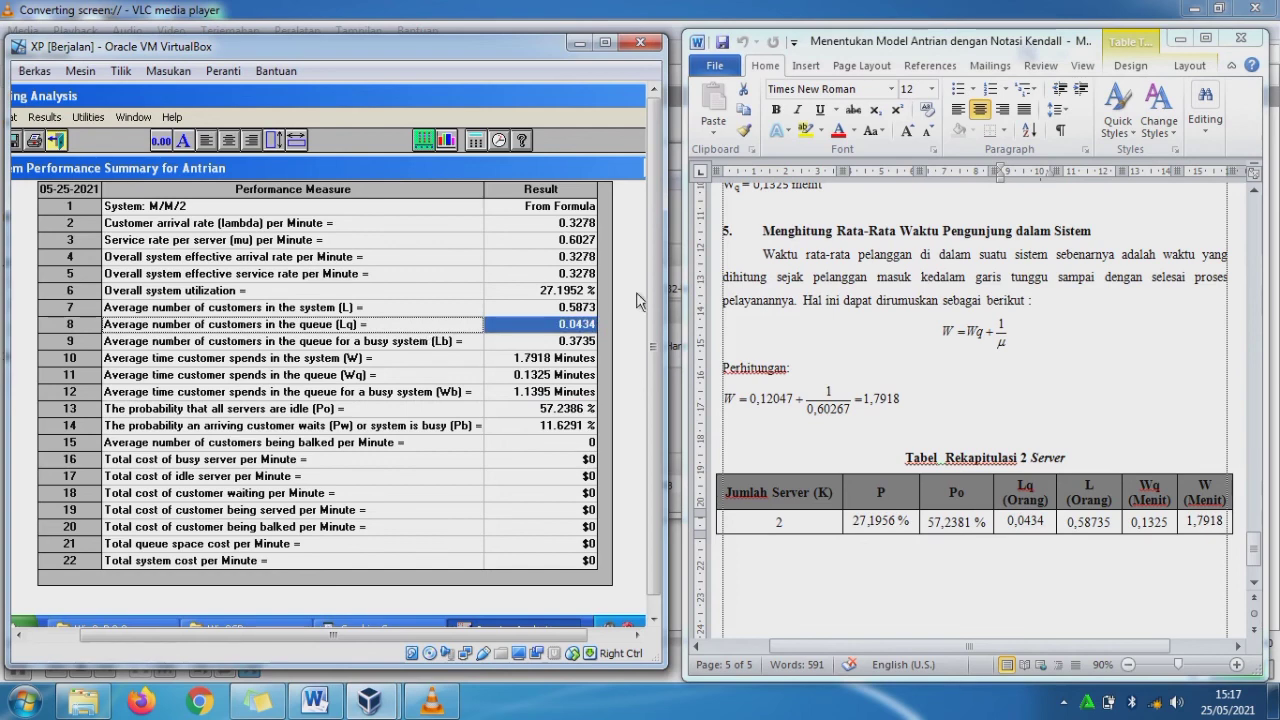
# - Highlight the L value in the recapitulation table and compare it with the summary's average number of customers in the system
pyautogui.hotkey('alt', 'Tab')
pyautogui.press('Right')
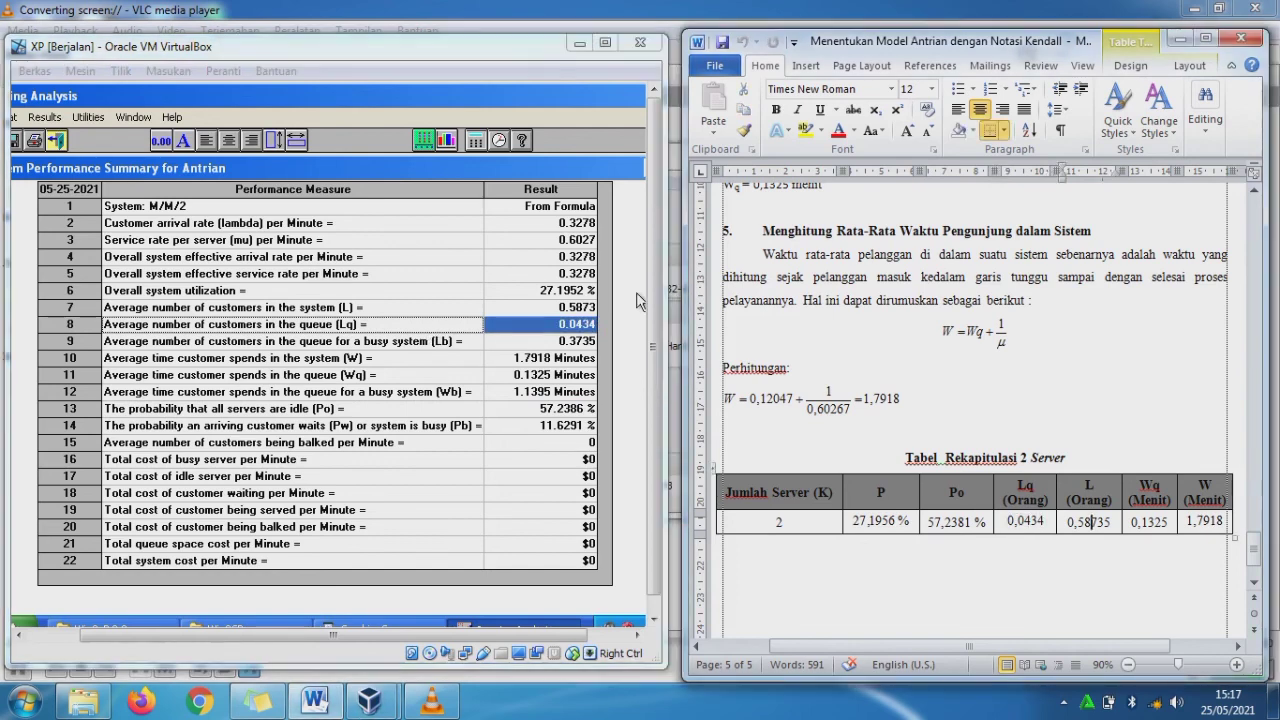
pyautogui.hotkey('shift', 'End')
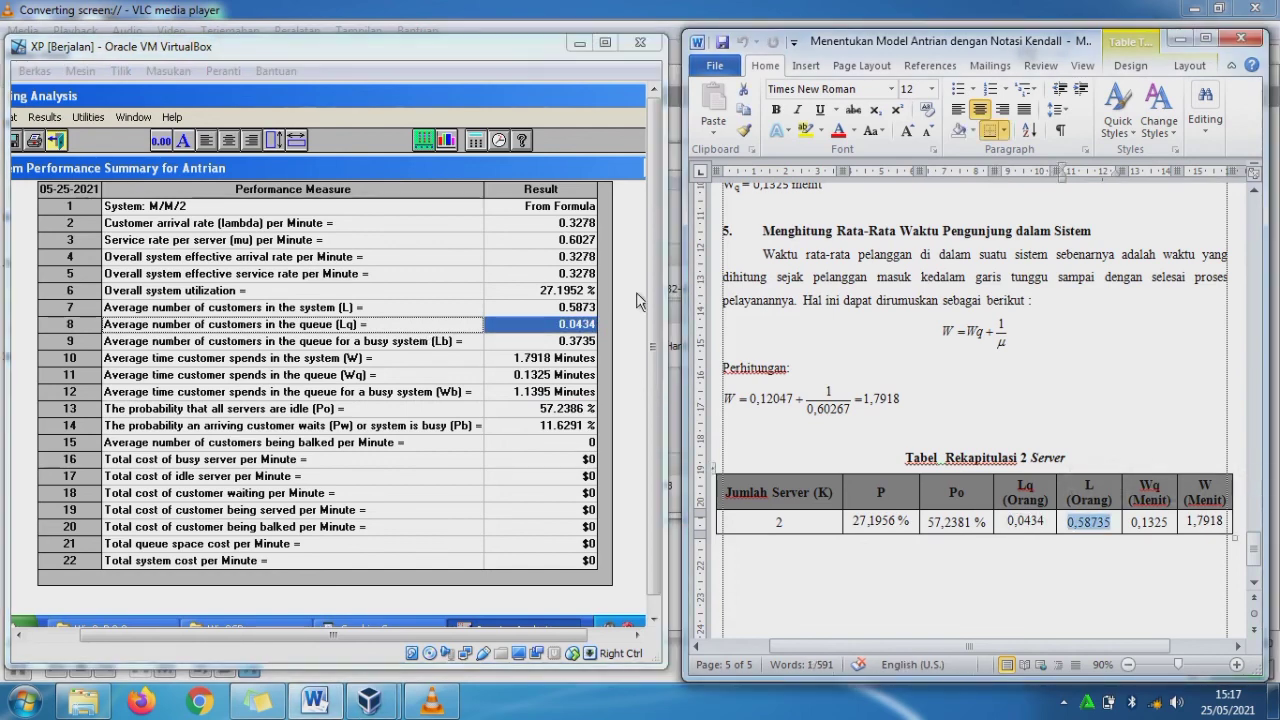
pyautogui.click(406, 310)
pyautogui.press('Right')
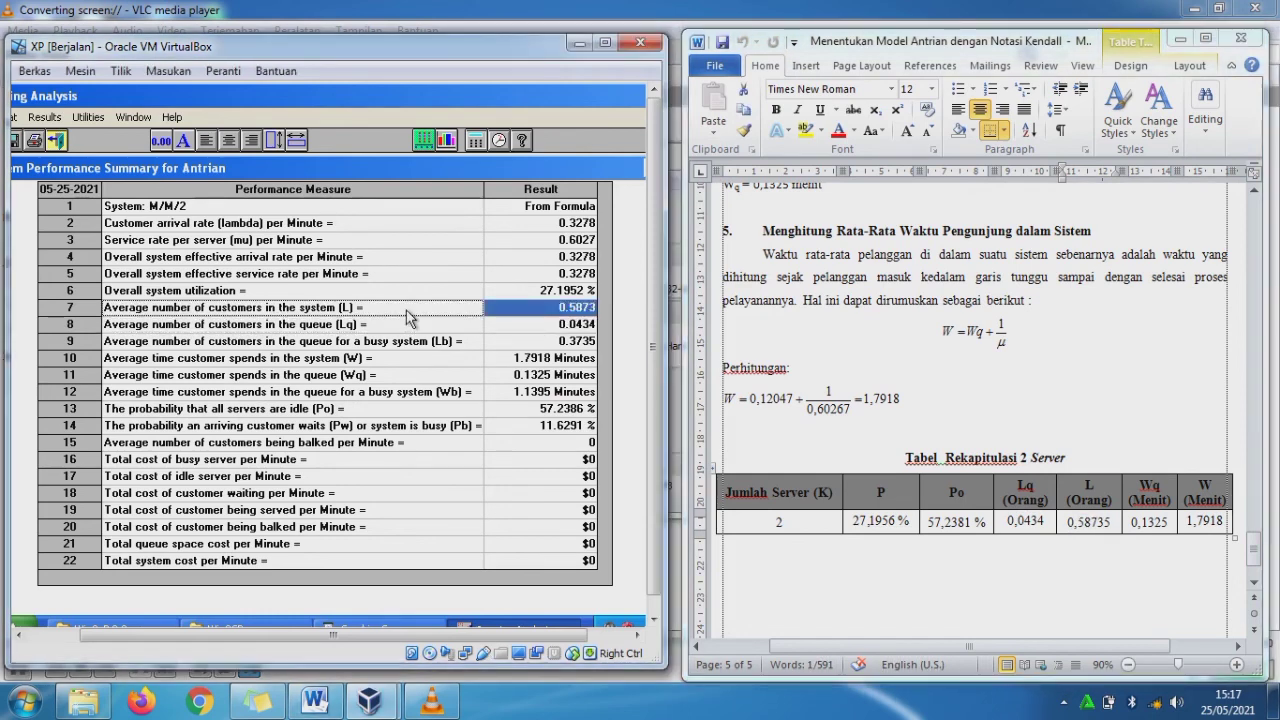
# - Check the Wq and W values in the recapitulation table against the summary's average times spent in the queue and in the system
pyautogui.hotkey('alt', 'Tab')
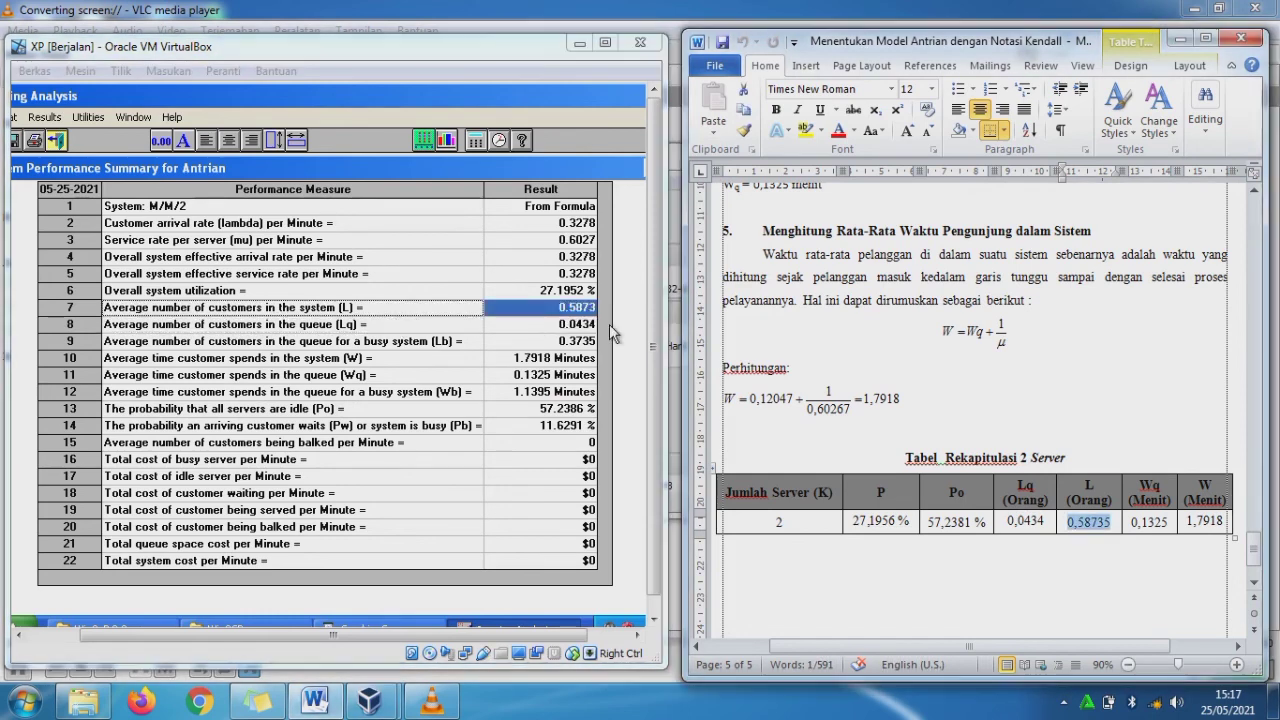
pyautogui.press('Tab')
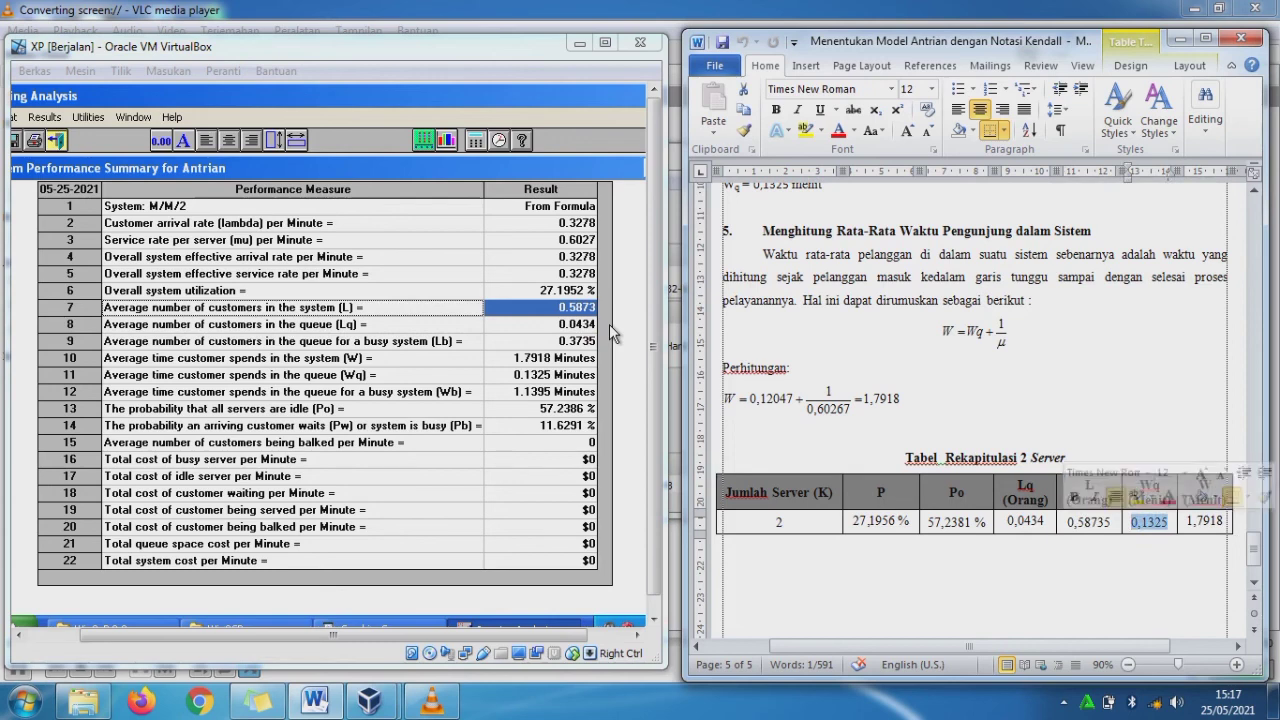
pyautogui.click(358, 378)
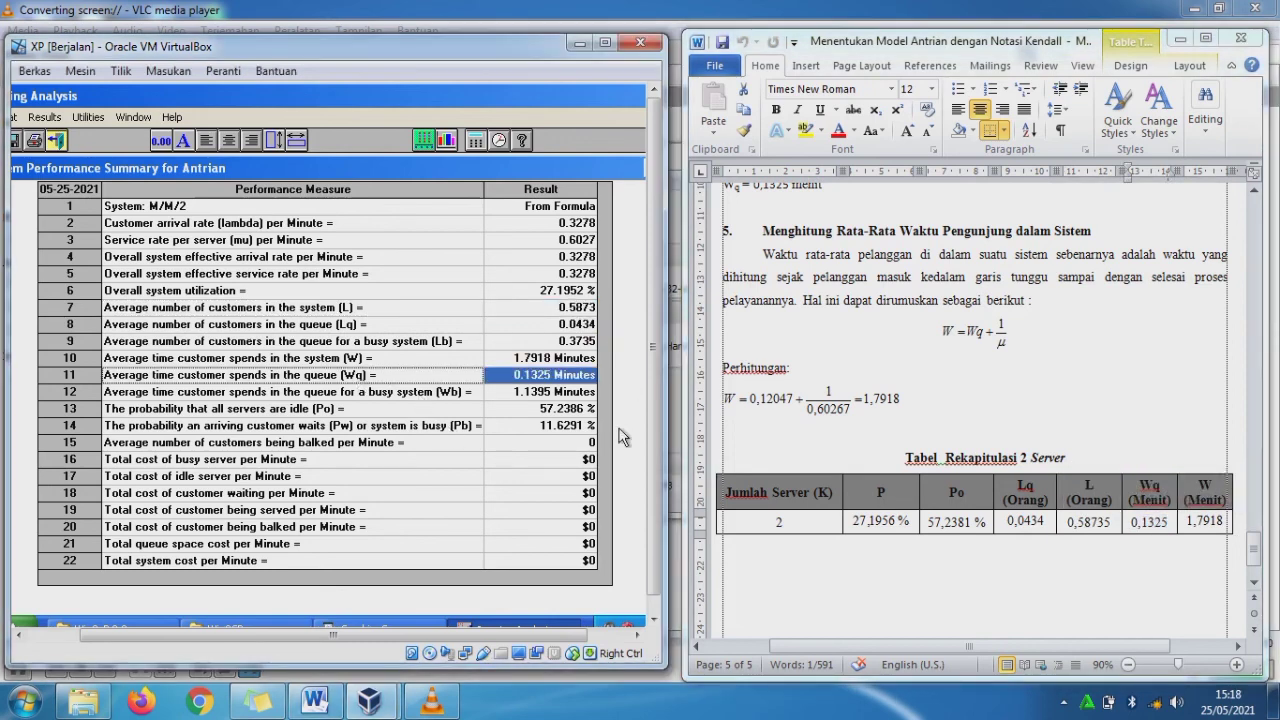
pyautogui.hotkey('alt', 'Tab')
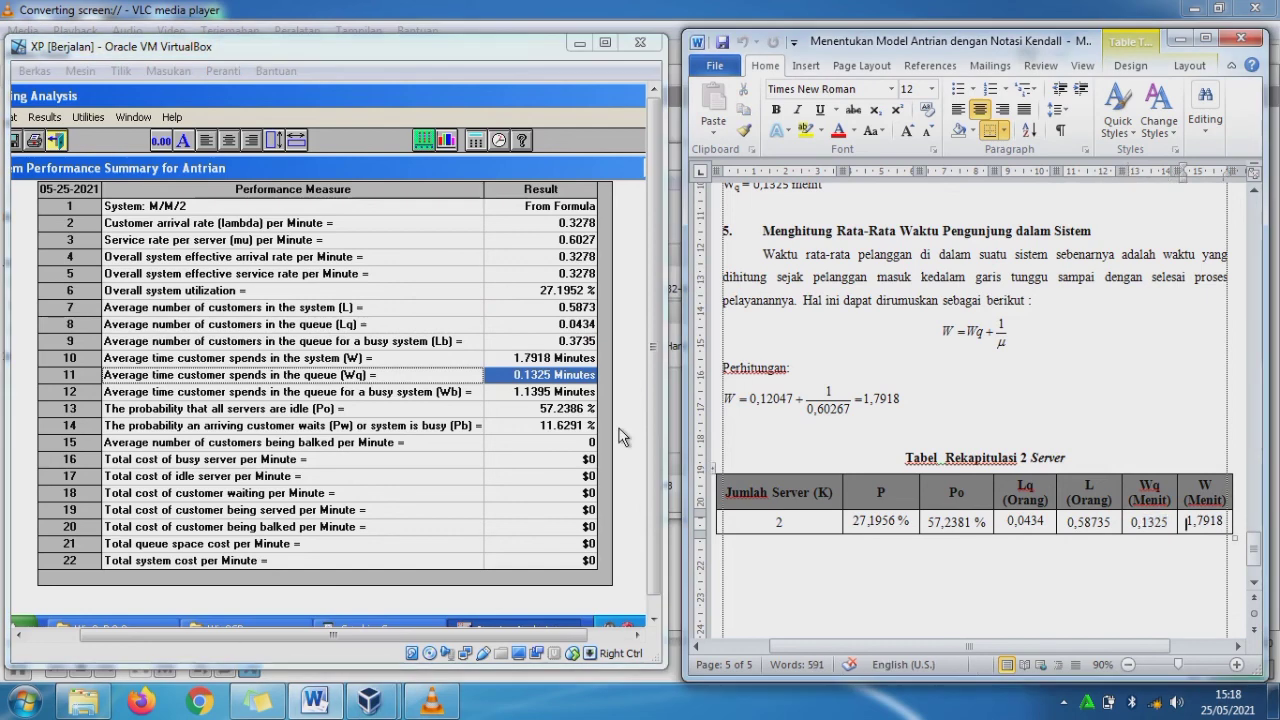
pyautogui.click(347, 366)
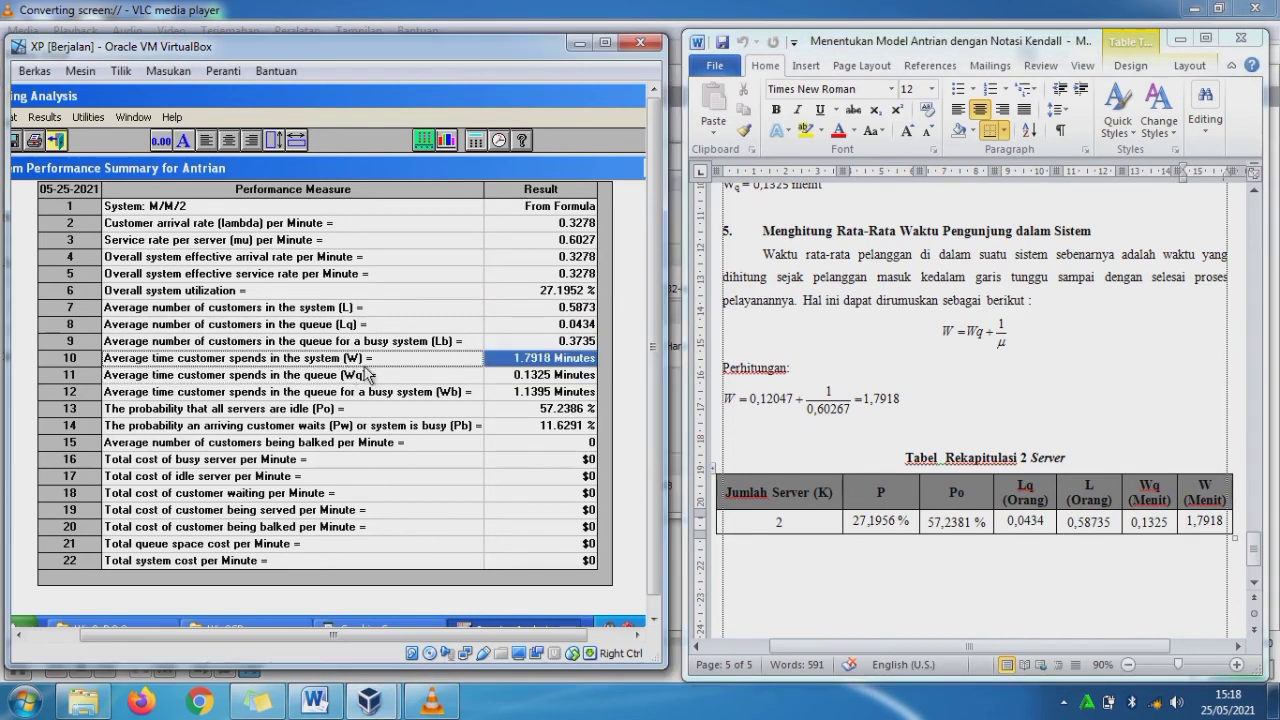